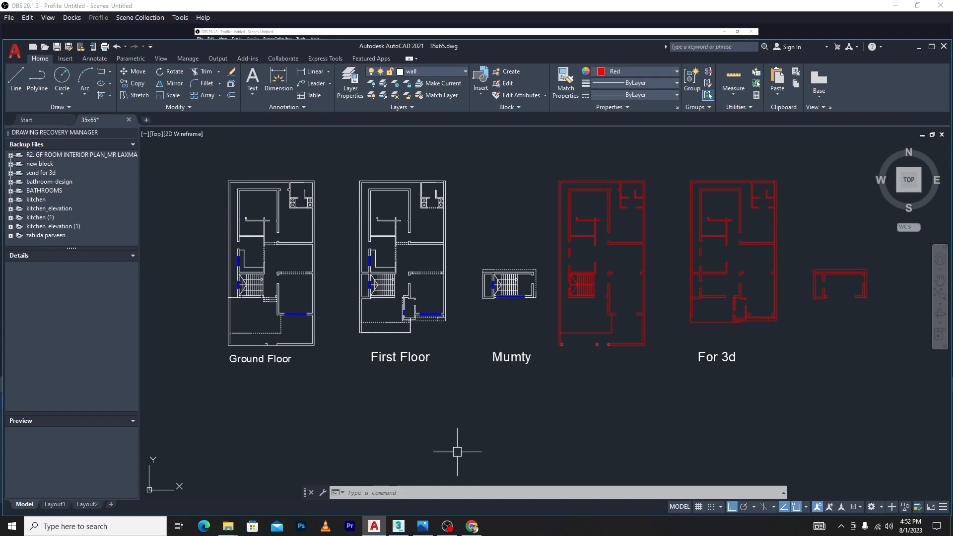
- View the house facade reference photo, and highlight the matching front walls in the red ground-floor plan in AutoCAD
left_click(423, 526)
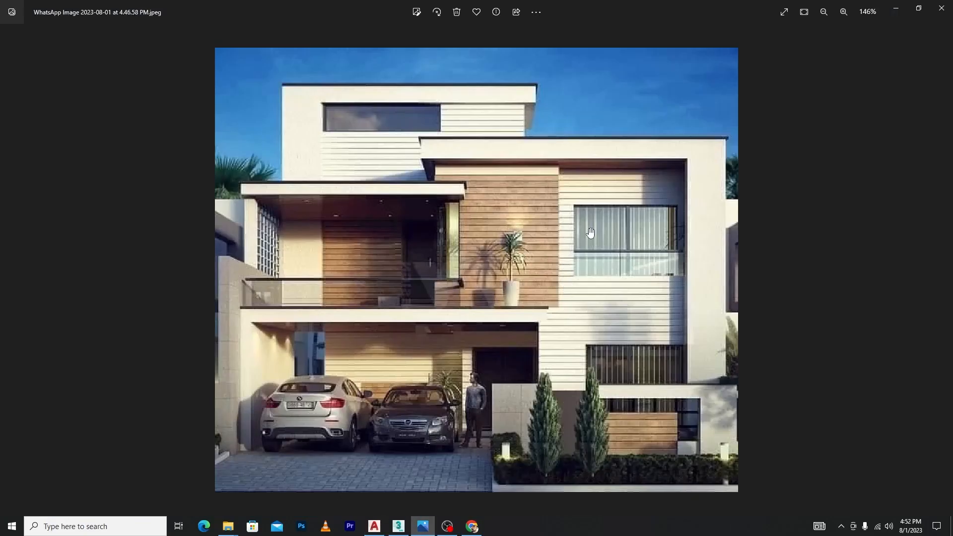
left_click(896, 9)
scroll(558, 325, "up", 5)
left_click(559, 311)
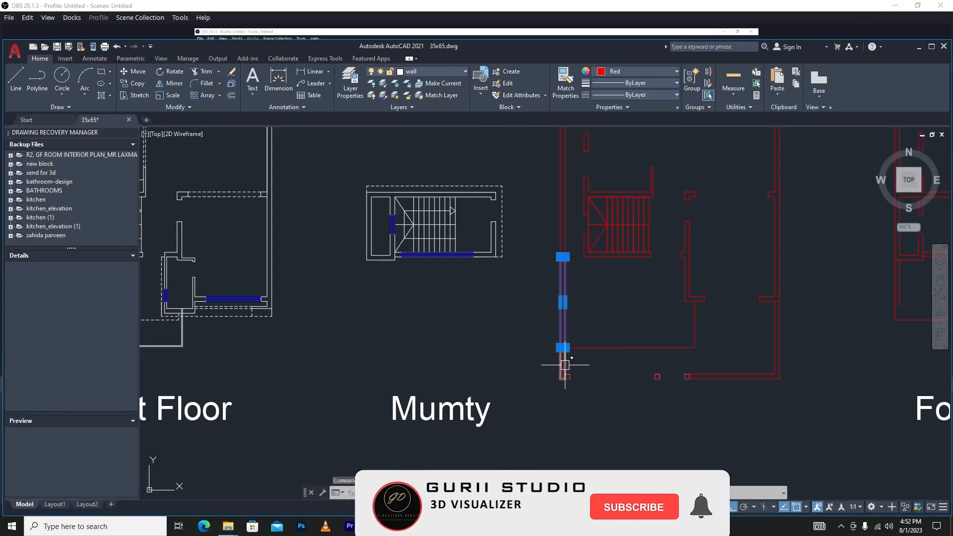
left_click(564, 374)
left_click(642, 344)
left_click(683, 266)
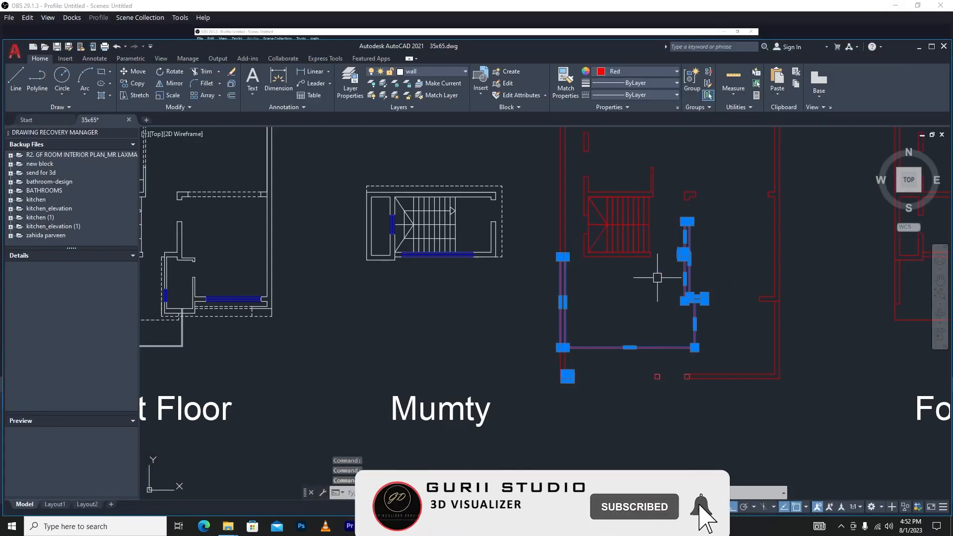
- Compare the white floor plans with the red For 3d copies, and clear the wall selection
scroll(585, 301, "down", 5)
middle_click_drag(813, 217, 522, 238)
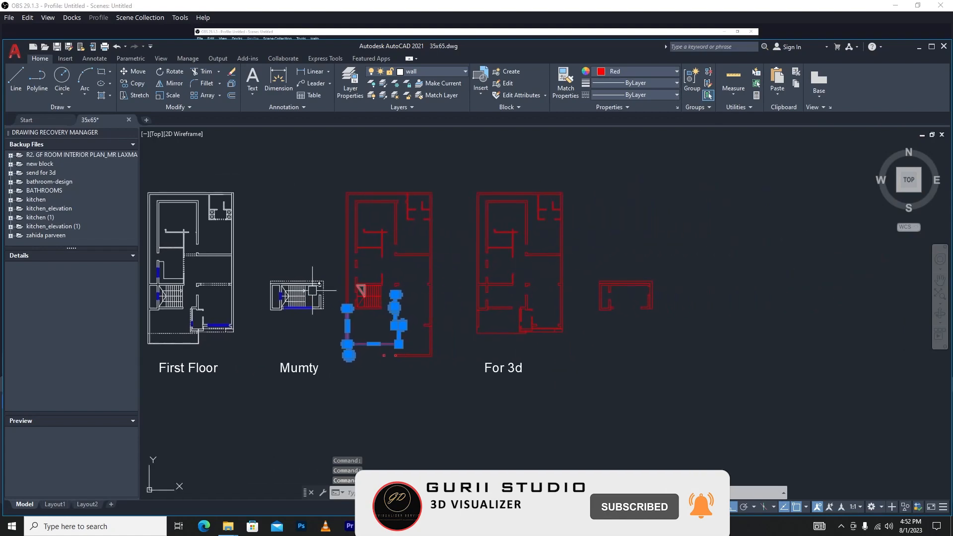
scroll(354, 266, "up", 4)
scroll(635, 253, "down", 4)
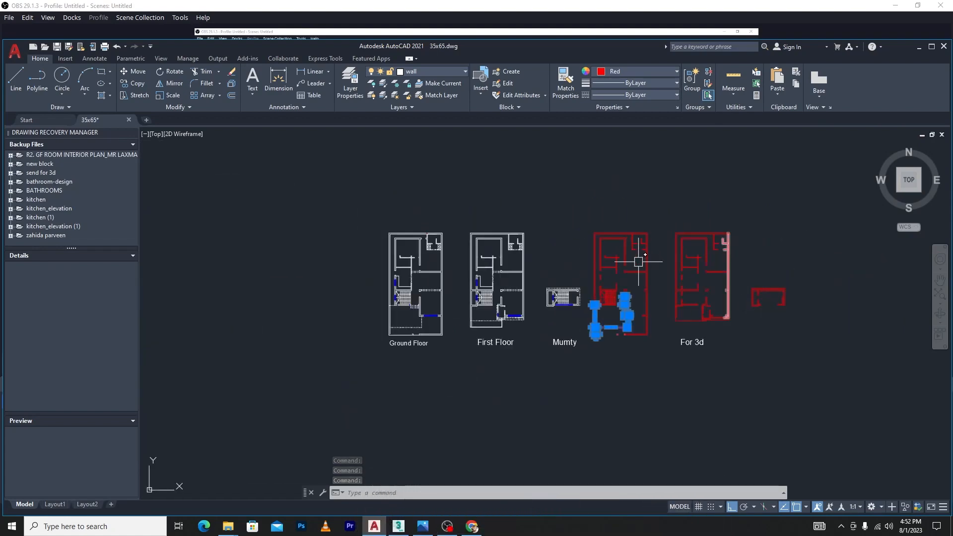
scroll(521, 268, "up", 4)
scroll(315, 240, "down", 2)
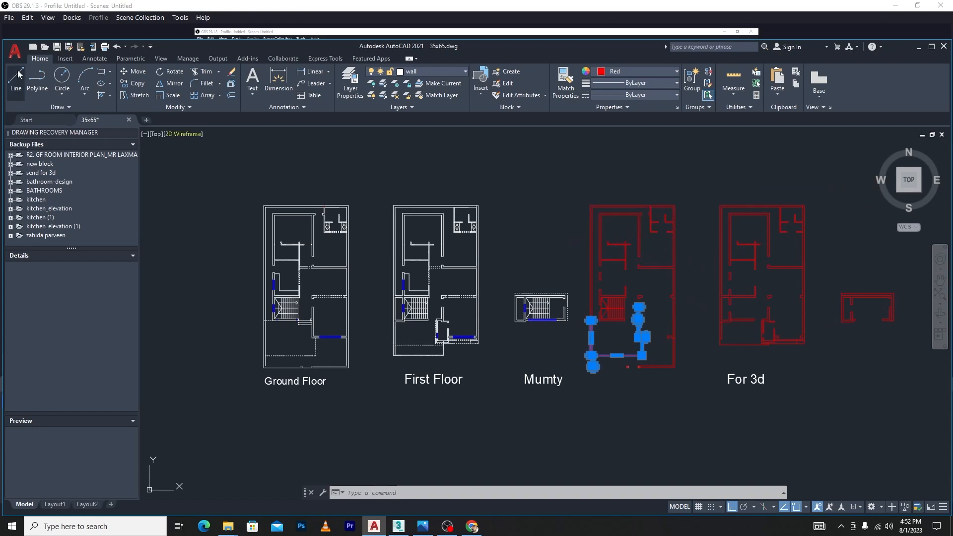
scroll(660, 240, "up", 5)
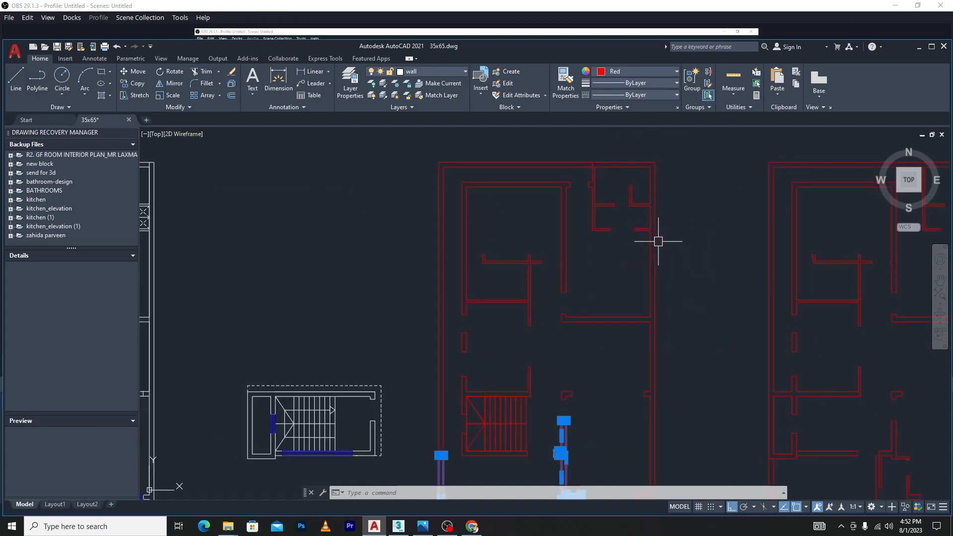
left_click(570, 230)
scroll(570, 231, "down", 5)
key("Escape")
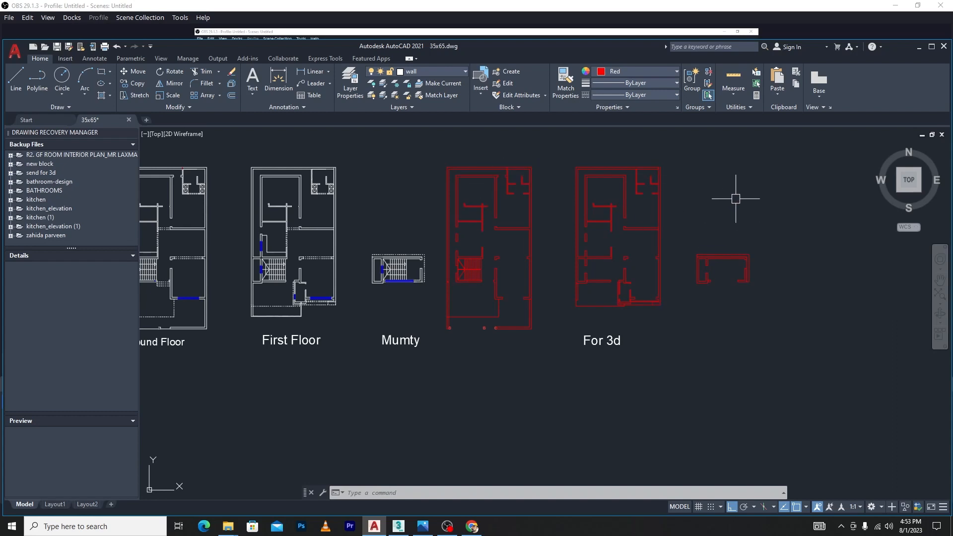
- Write the red For 3d plans and their label to E:\youtube intro video\exterior lecture\new block.dwg with WBLOCK, using inches
scroll(560, 293, "down", 2)
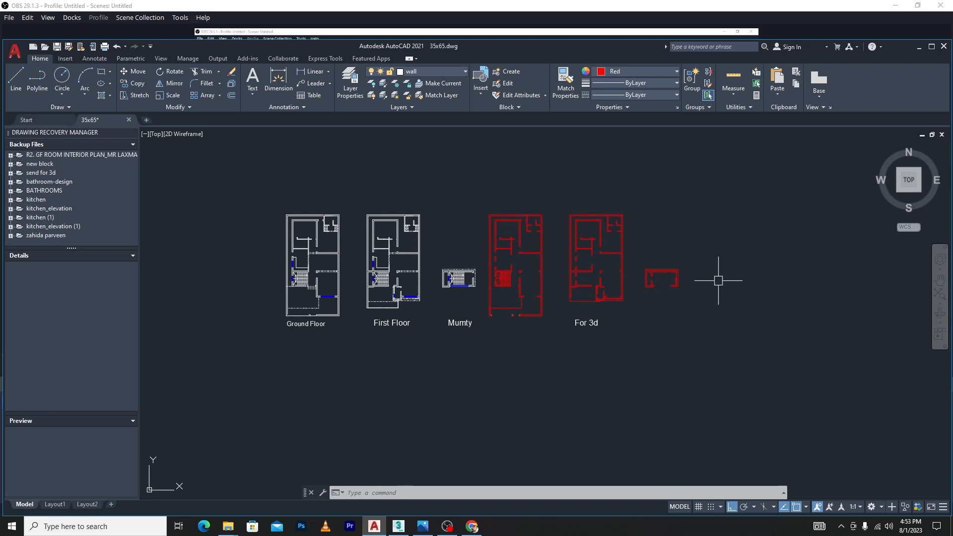
scroll(697, 243, "up", 4)
scroll(710, 247, "down", 2)
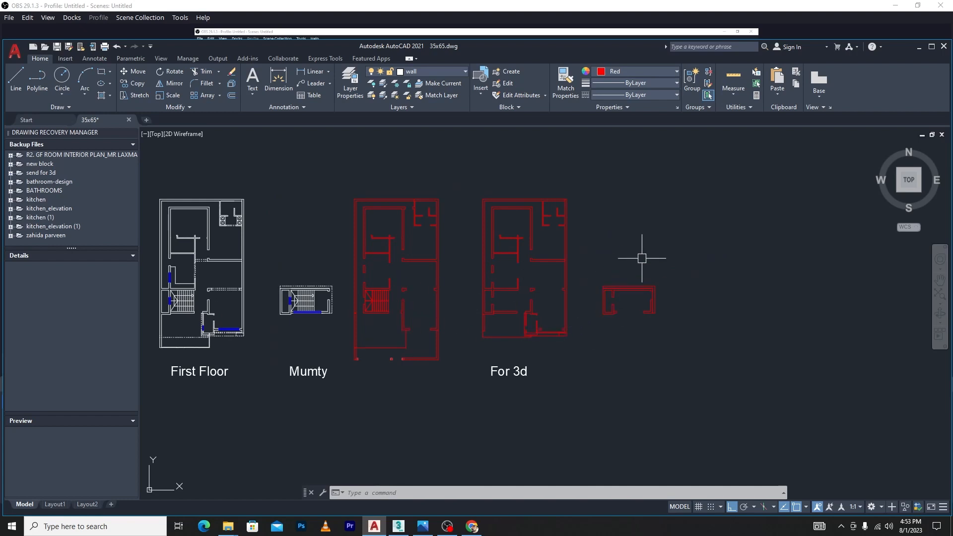
left_click(333, 168)
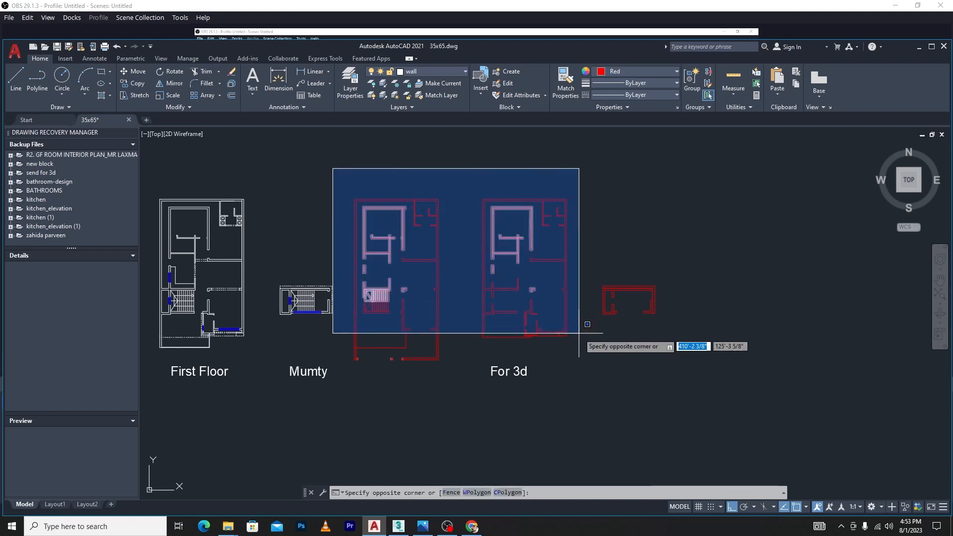
left_click(697, 404)
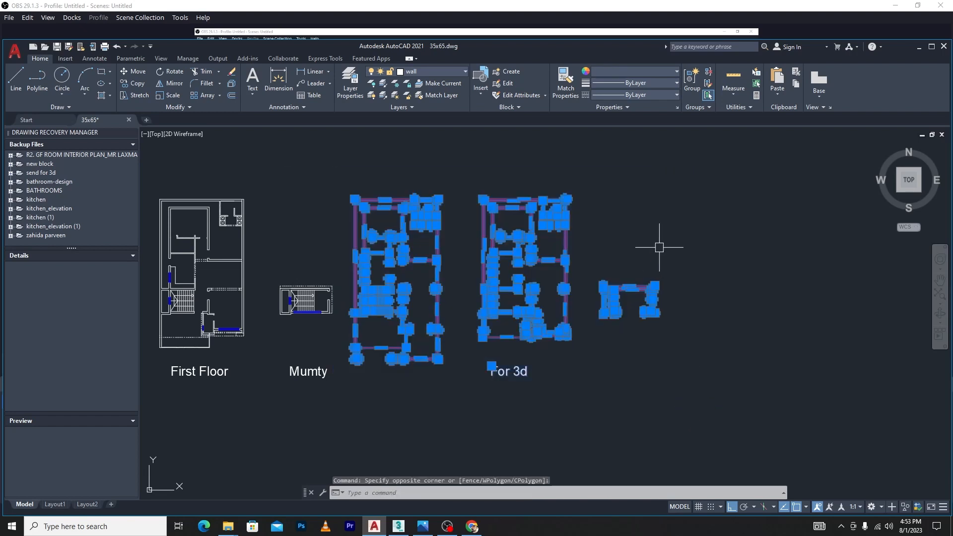
type("WBLOCK")
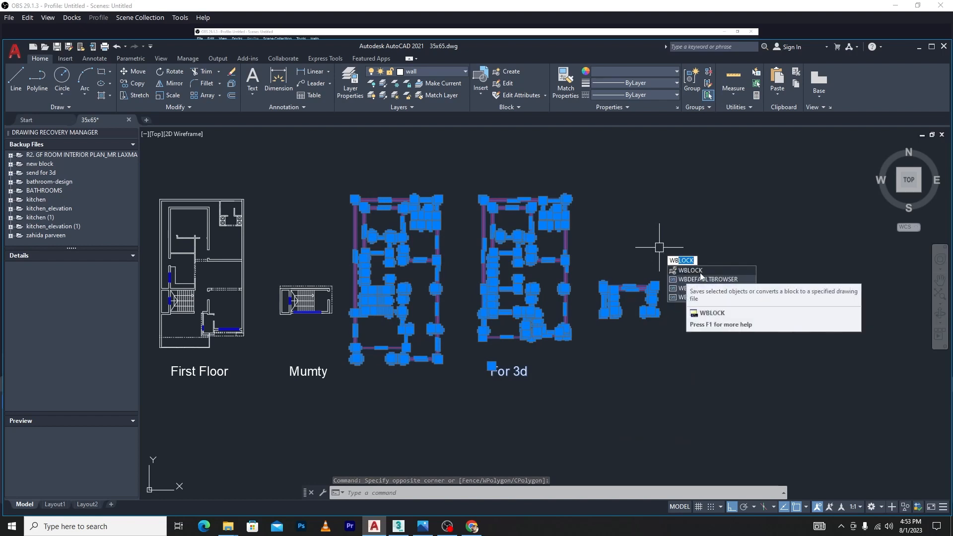
key("Return")
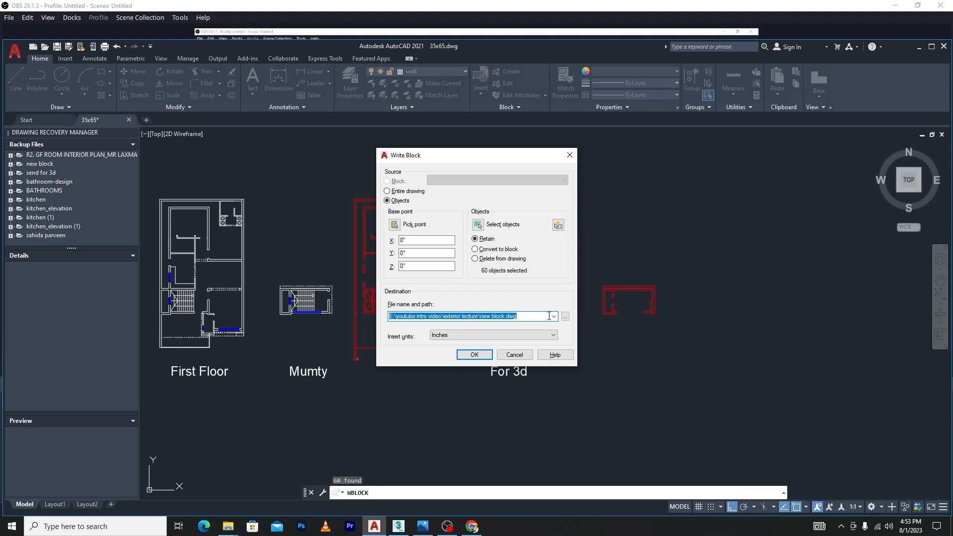
left_click(480, 354)
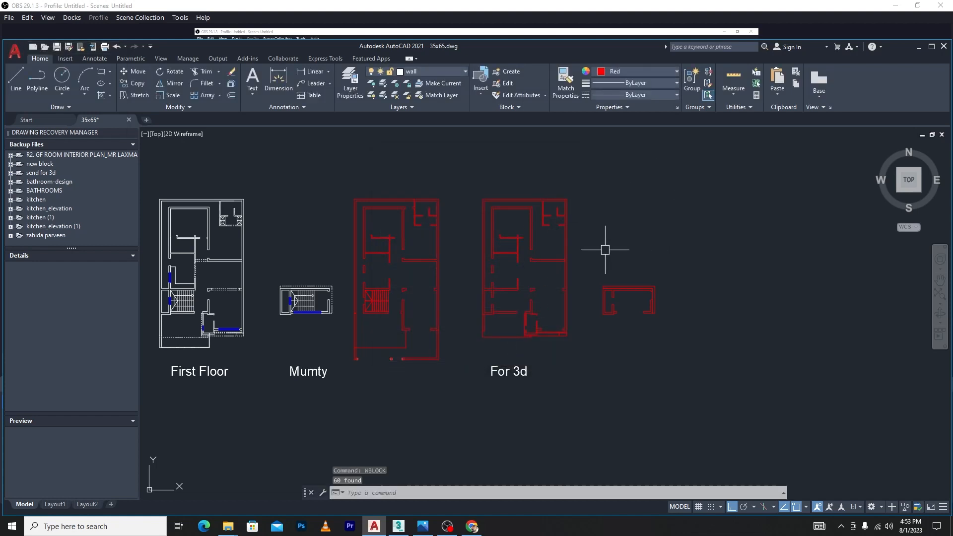
- Review all the floor plans, and check the facade reference photo again
scroll(595, 251, "down", 4)
scroll(427, 258, "up", 1)
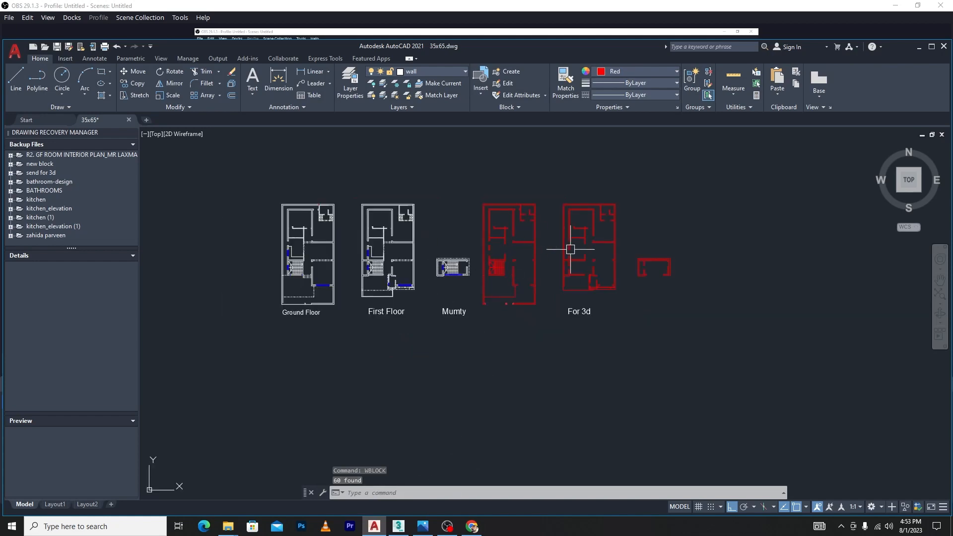
scroll(570, 294, "up", 5)
left_click(423, 526)
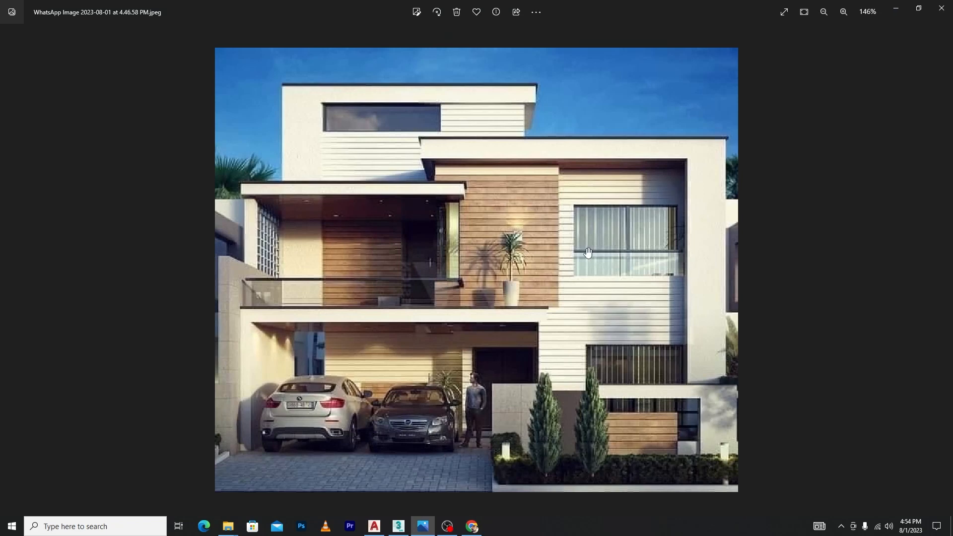
left_click(895, 9)
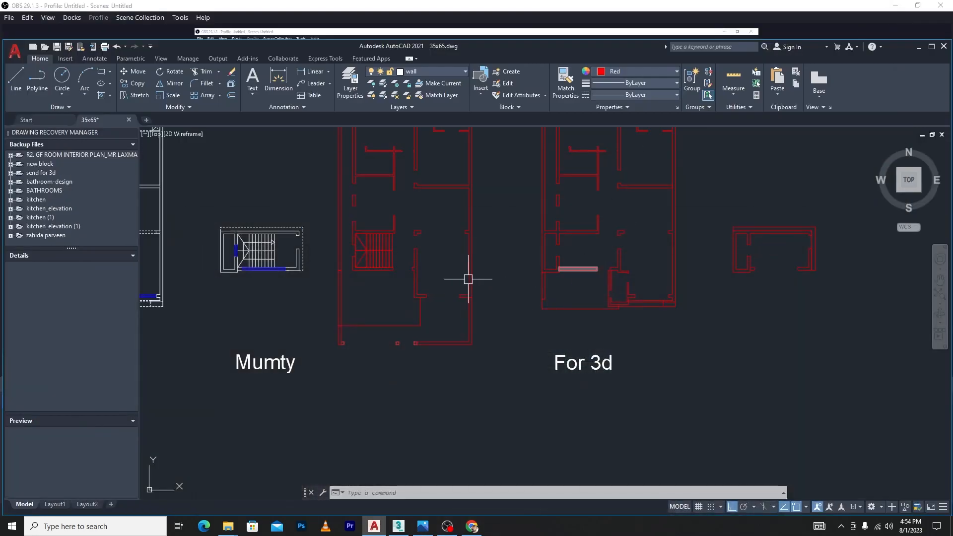
- Highlight the front and side walls of the red ground-floor and first-floor plans for comparison with the photo, and clear the selection
left_click(469, 318)
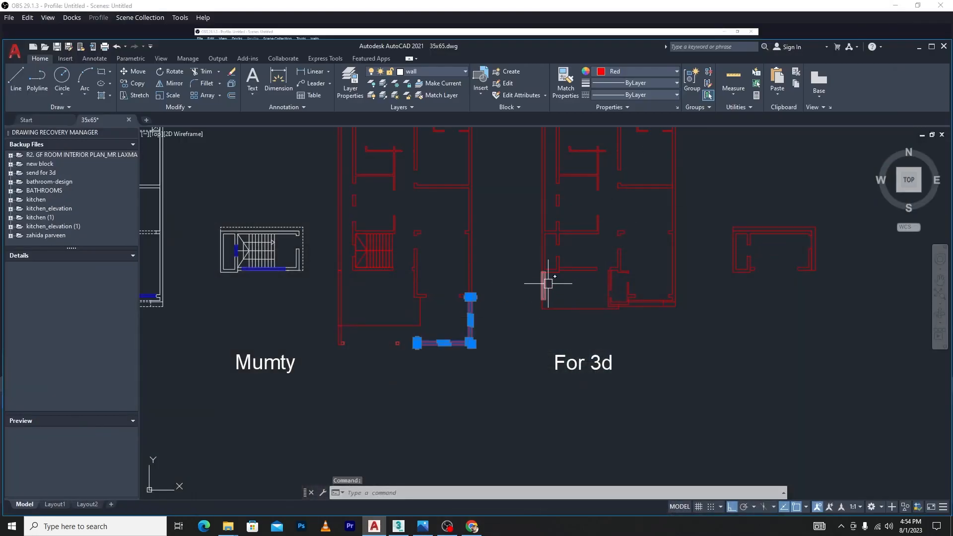
left_click(548, 283)
scroll(615, 273, "up", 4)
left_click(621, 270)
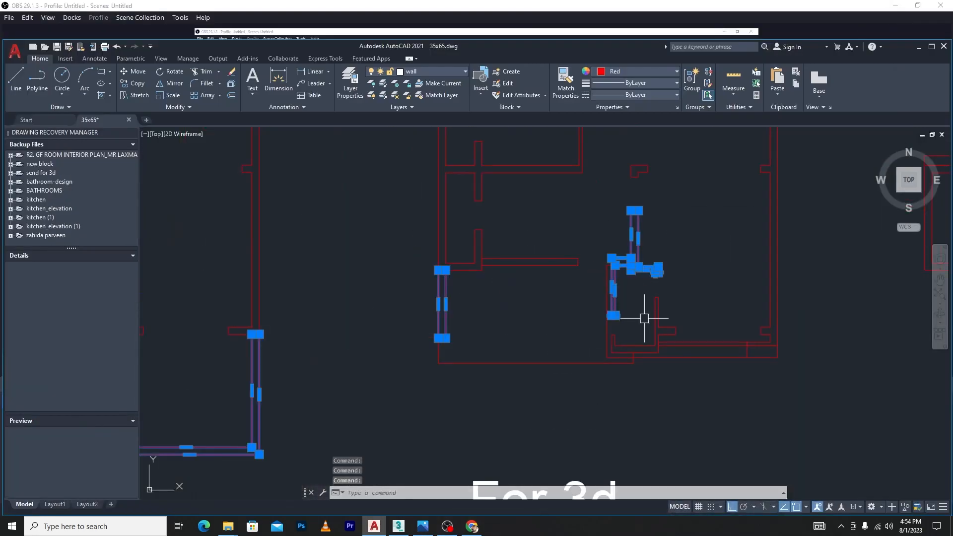
scroll(660, 316, "down", 5)
left_click(638, 314)
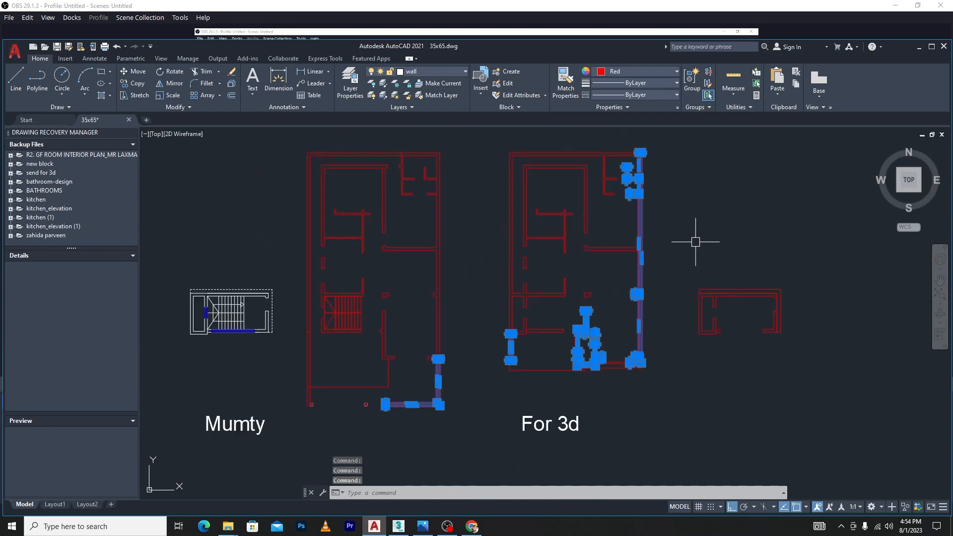
key("Escape")
scroll(695, 241, "down", 2)
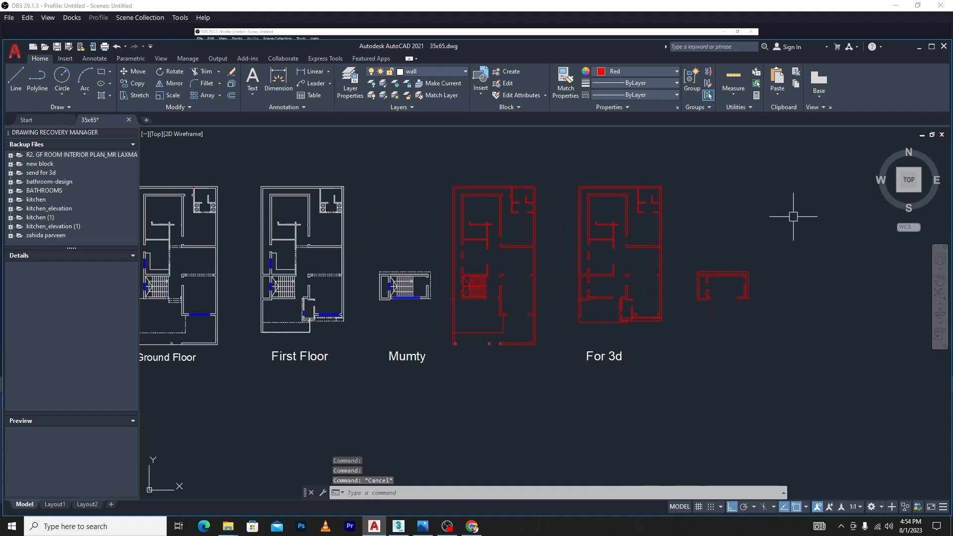
middle_click_drag(788, 213, 720, 251)
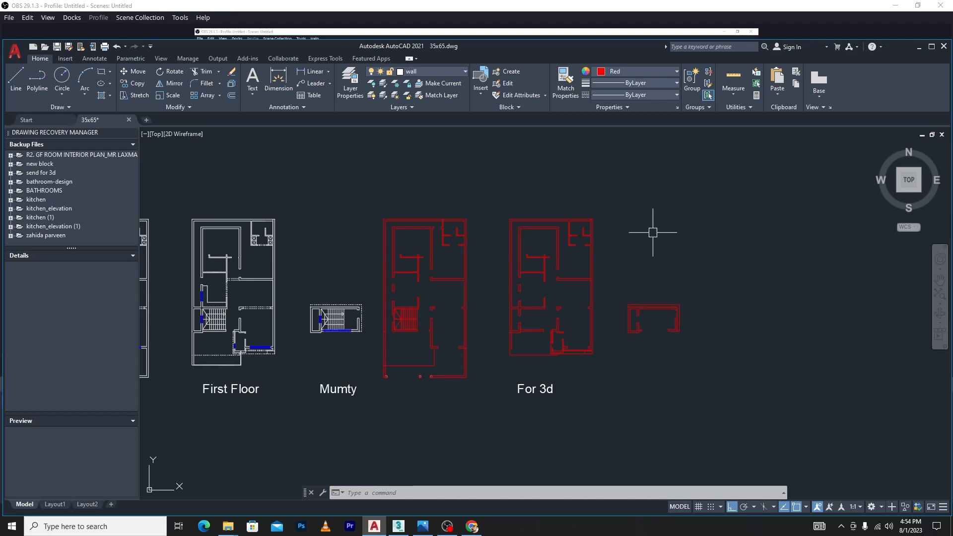
- Switch to 3ds Max and browse for a file to merge in the E: drive folder youtube intro video\Exterior lecture
left_click(399, 530)
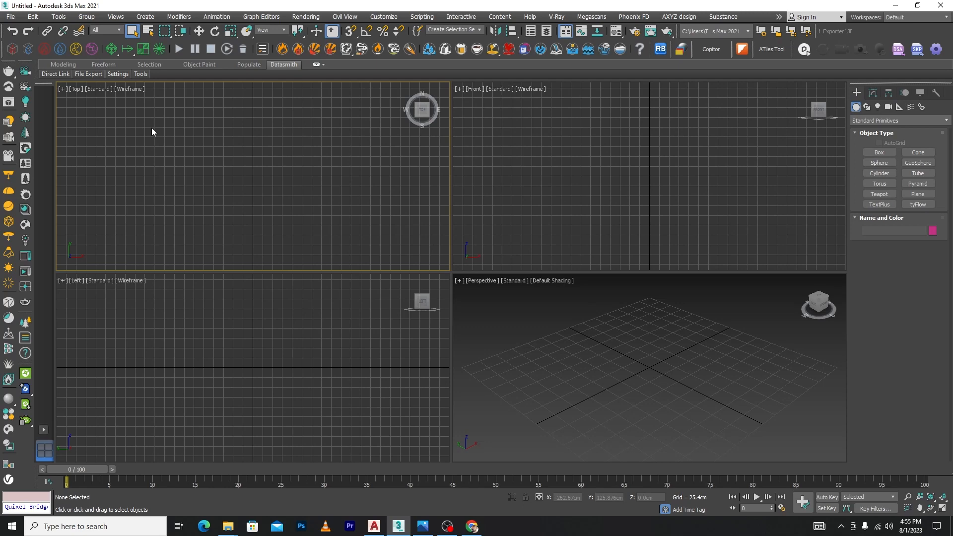
left_click(486, 192)
left_click(340, 179)
left_click(15, 18)
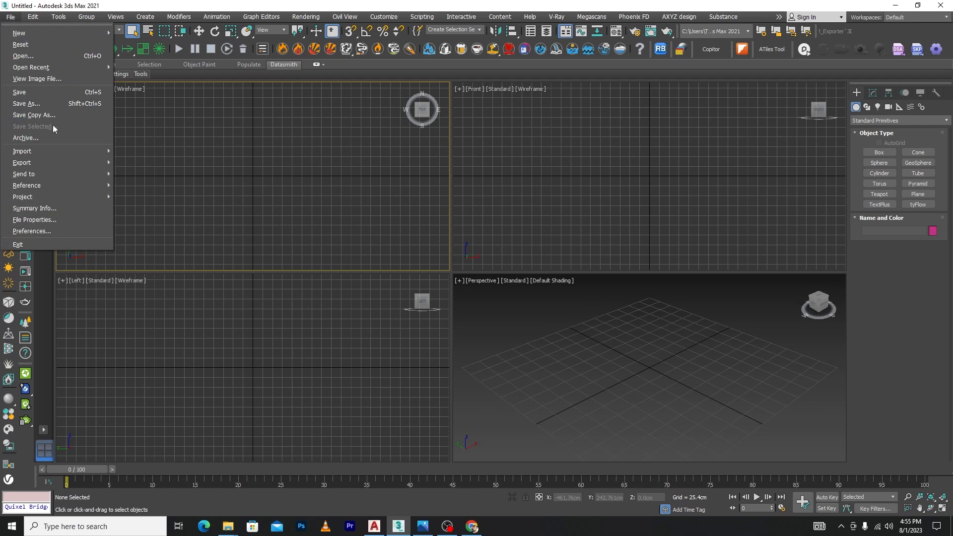
mouse_move(27, 155)
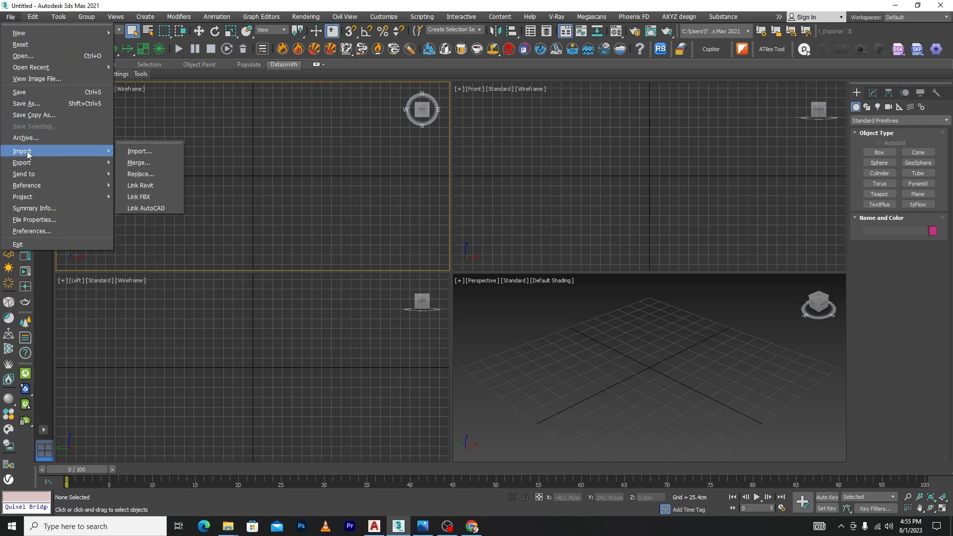
left_click(142, 165)
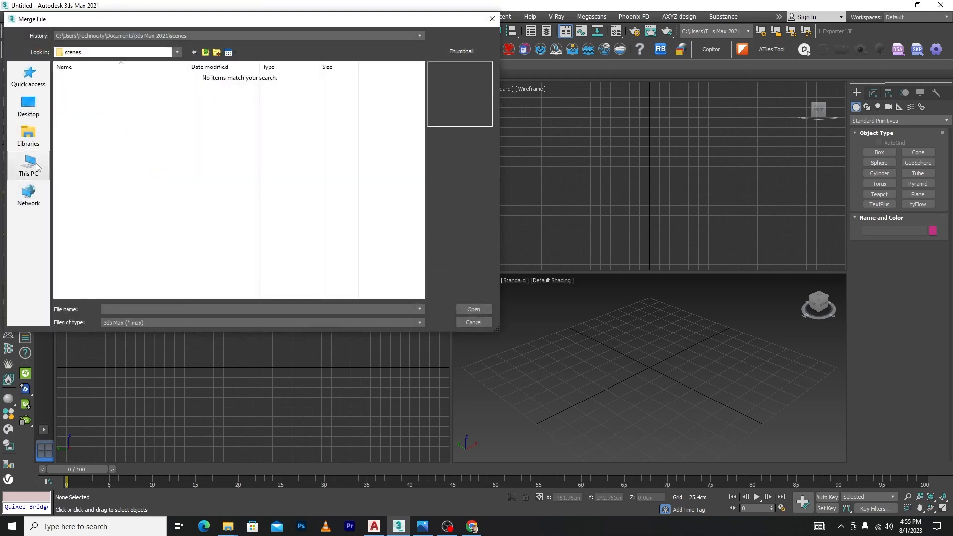
left_click(36, 169)
double_click(215, 185)
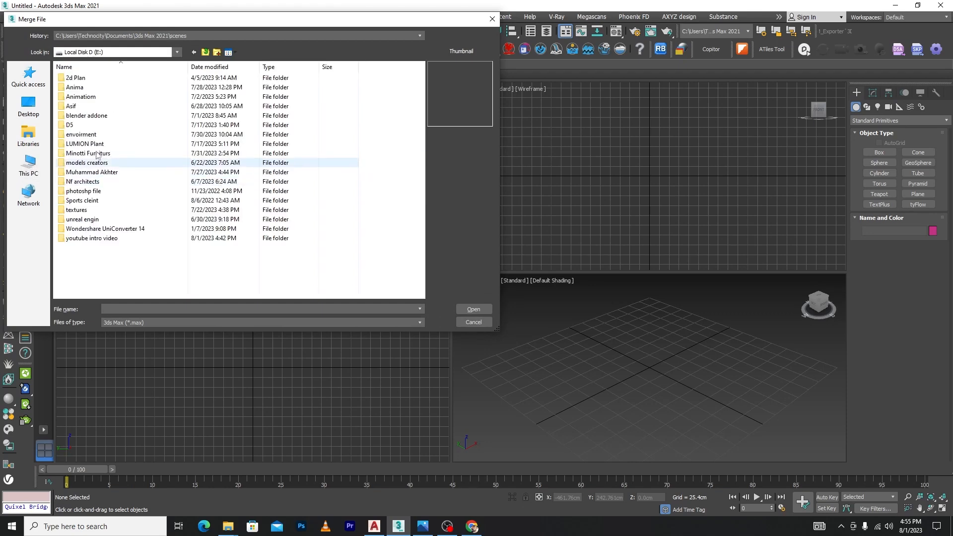
double_click(91, 238)
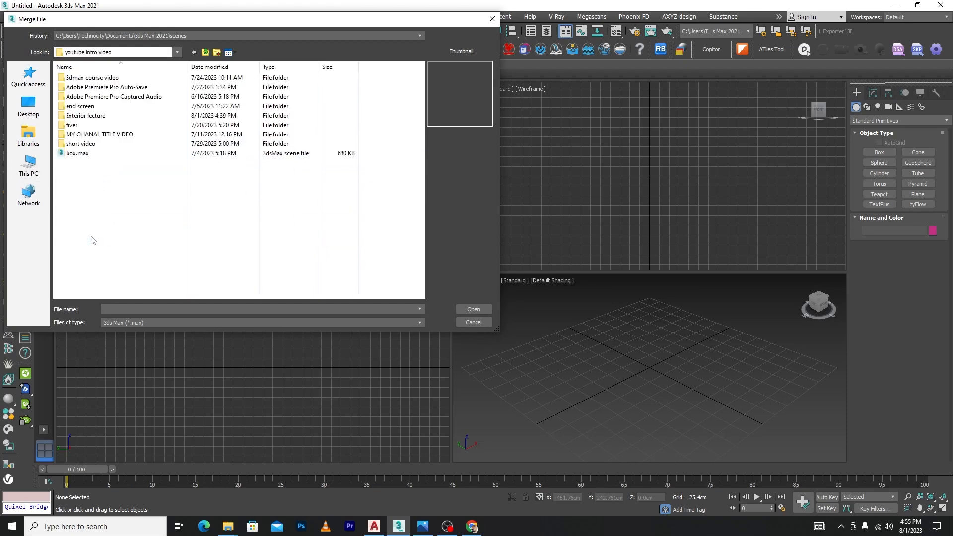
double_click(76, 115)
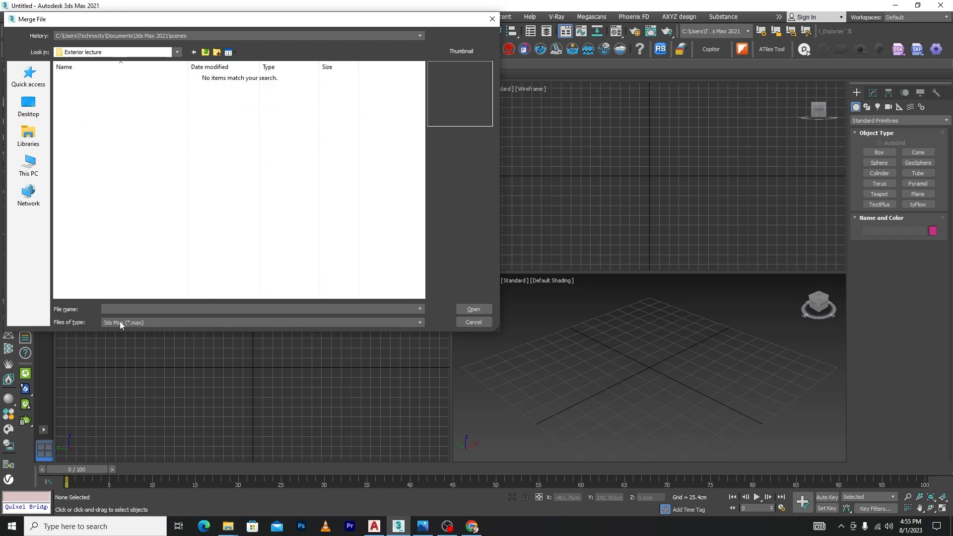
- List all file types and import exterior.dwg into the scene with incoming units in inches and rescaling on
left_click(403, 322)
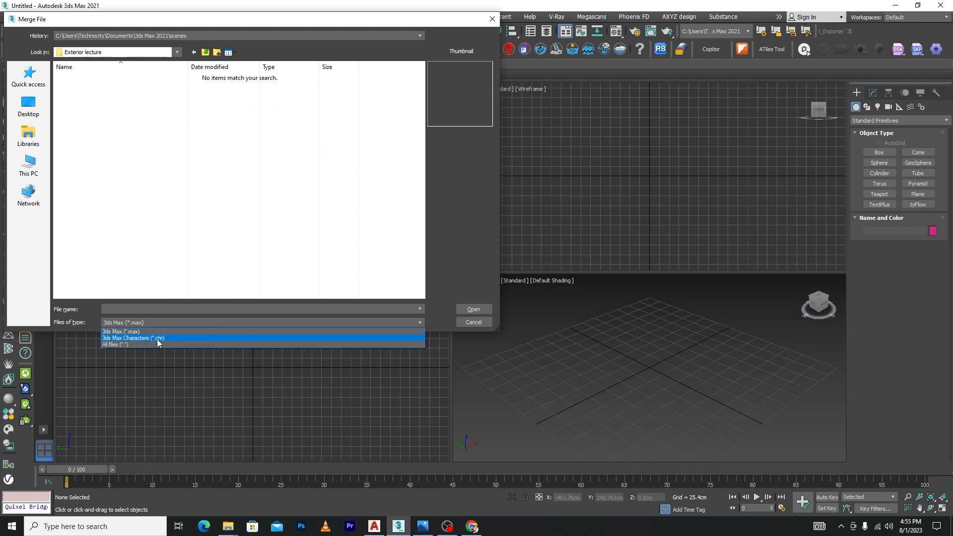
left_click(125, 345)
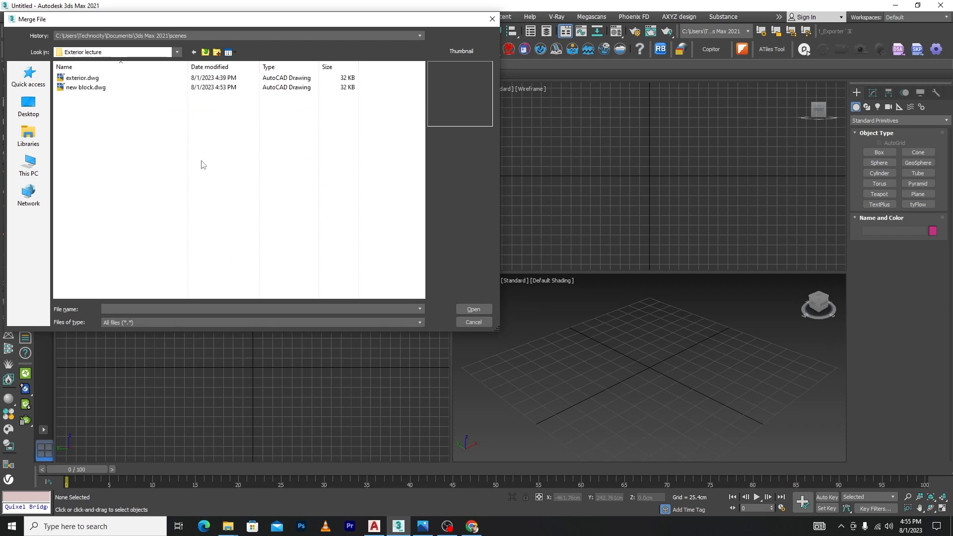
left_click(87, 78)
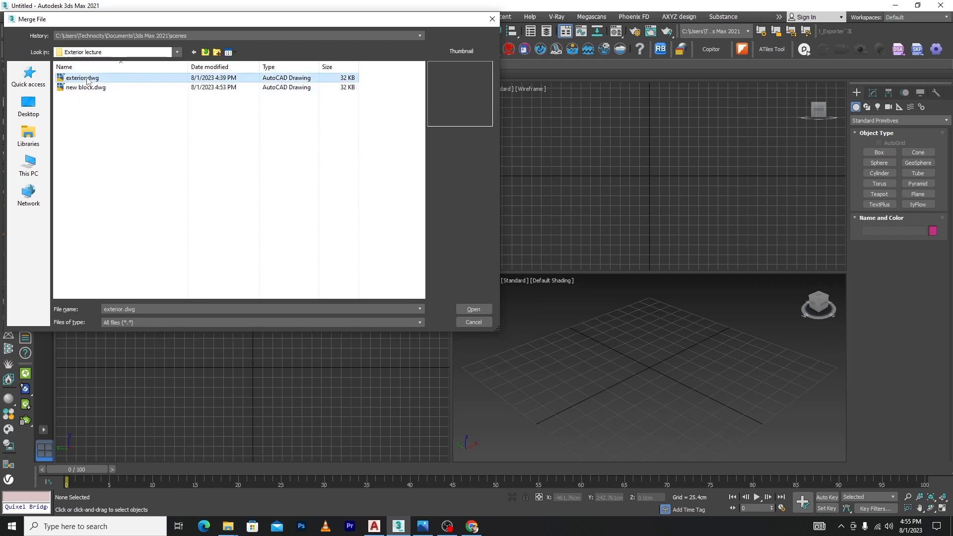
left_click(472, 309)
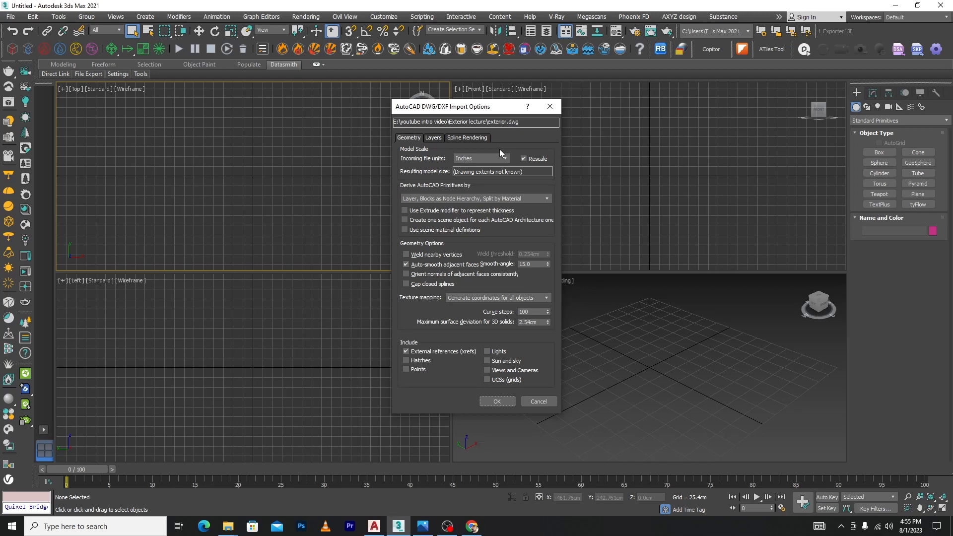
left_click(496, 401)
scroll(600, 332, "down", 5)
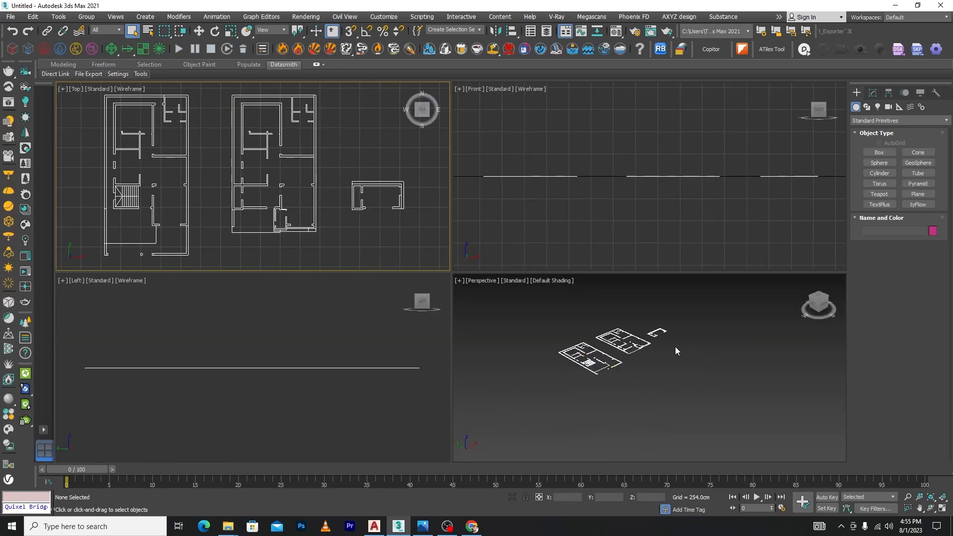
- Move the imported plan shape to the world origin by setting its X and Y positions to 0, and clear the selection
left_click_drag(704, 312, 546, 406)
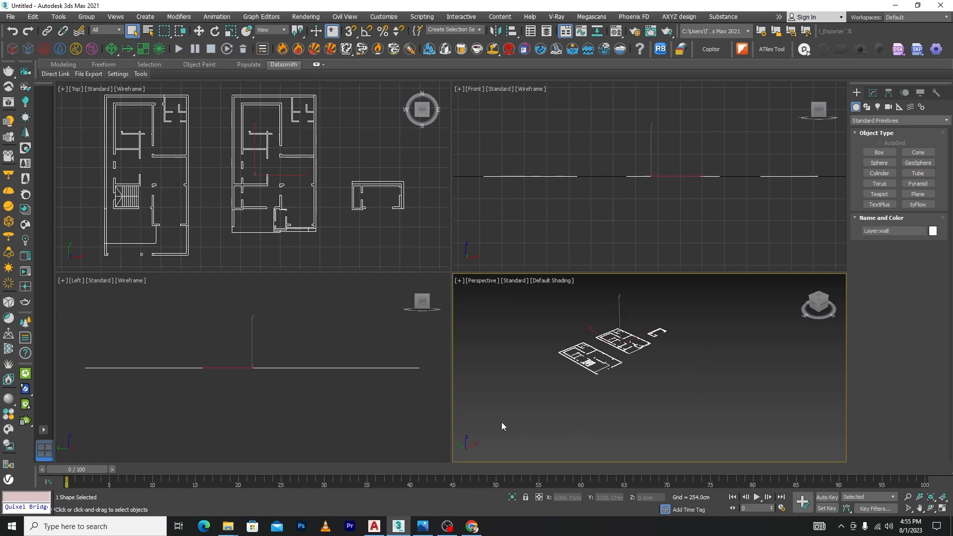
scroll(631, 354, "up", 2)
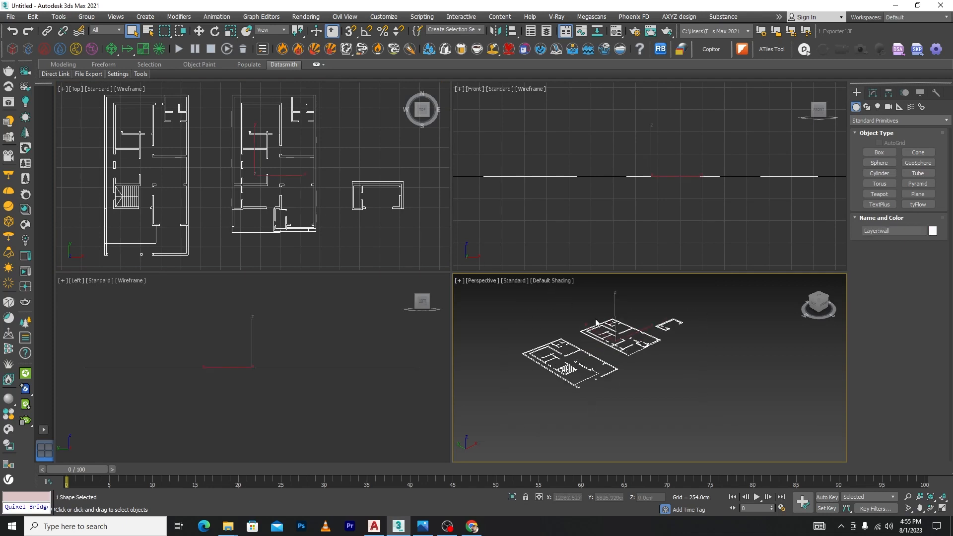
key("w")
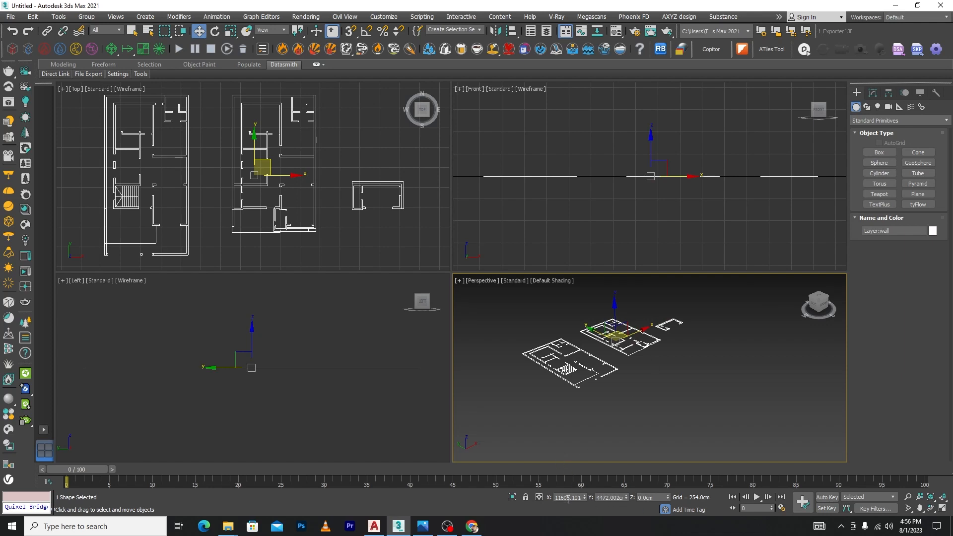
right_click(585, 498)
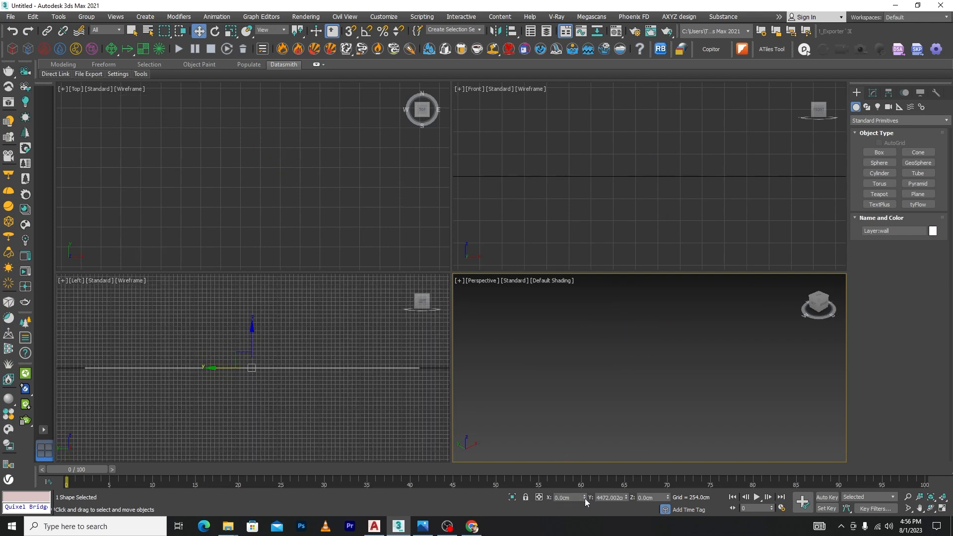
right_click(625, 498)
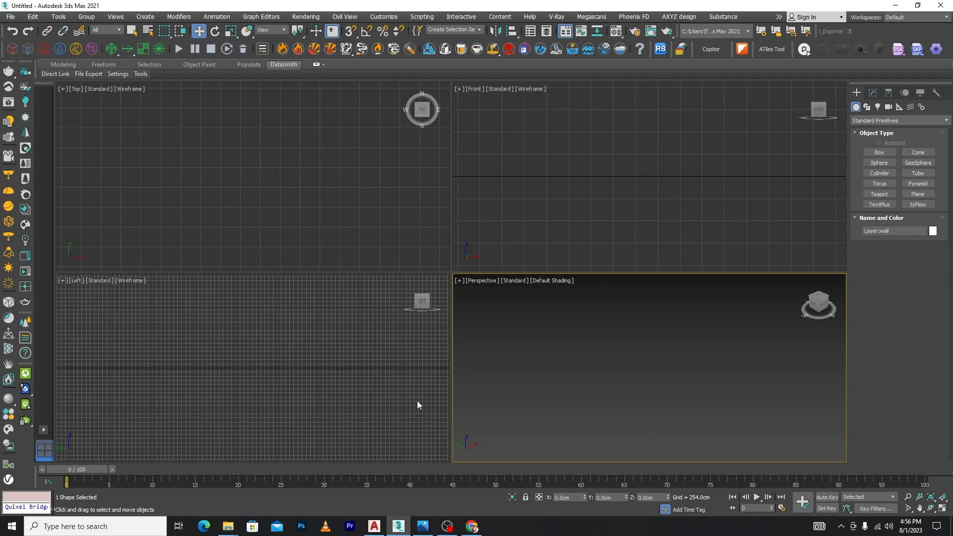
left_click(611, 348)
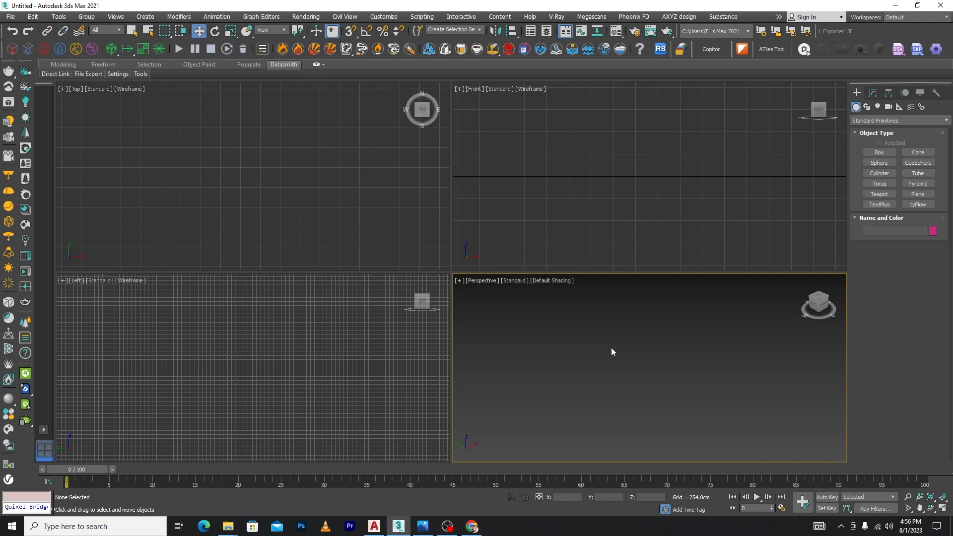
- Frame the imported plans in the Perspective, Front, Top and Left views
key("z")
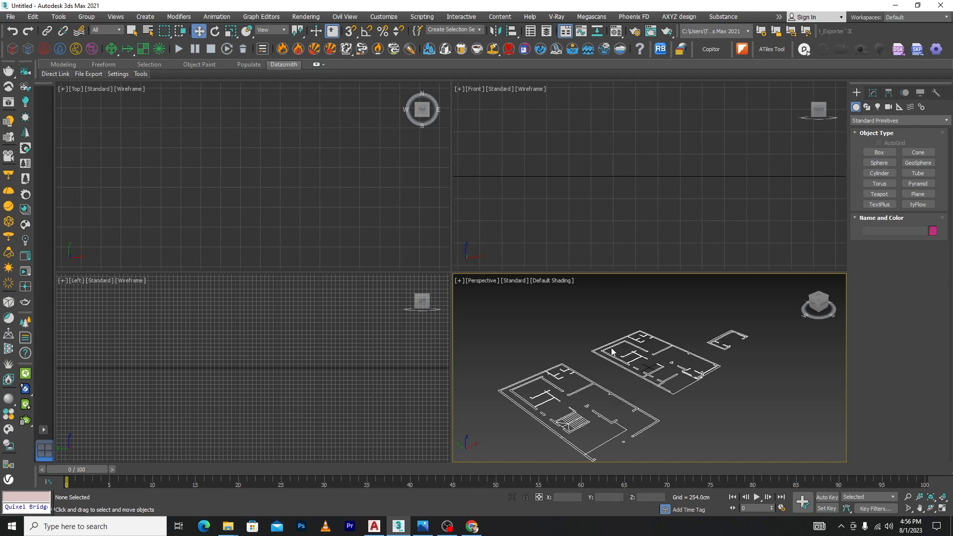
left_click(654, 180)
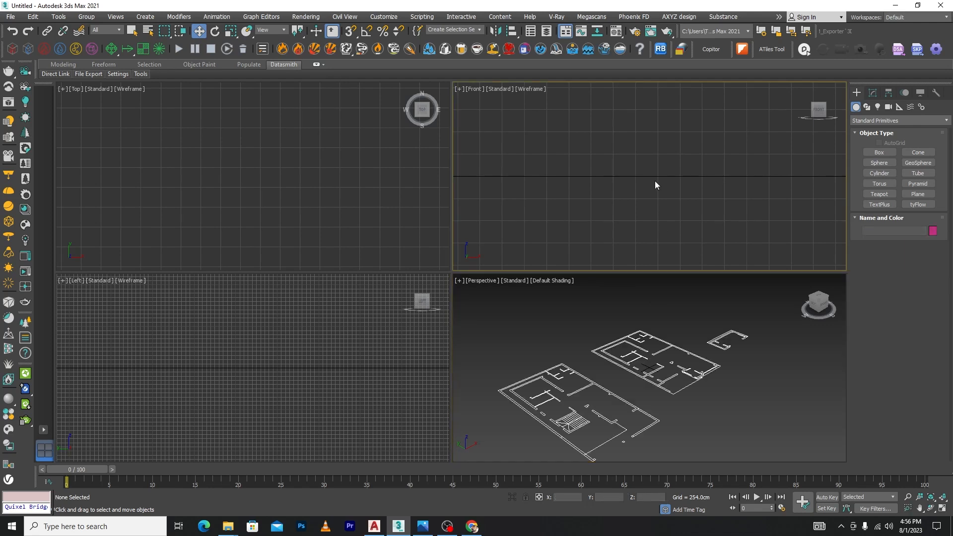
key("z")
left_click(258, 155)
key("z")
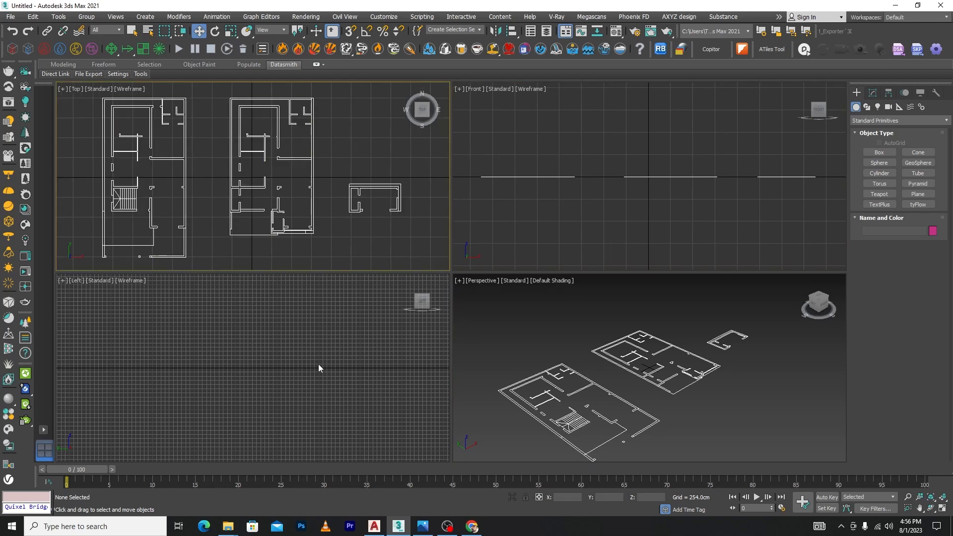
left_click(317, 373)
key("z")
scroll(317, 156, "down", 3)
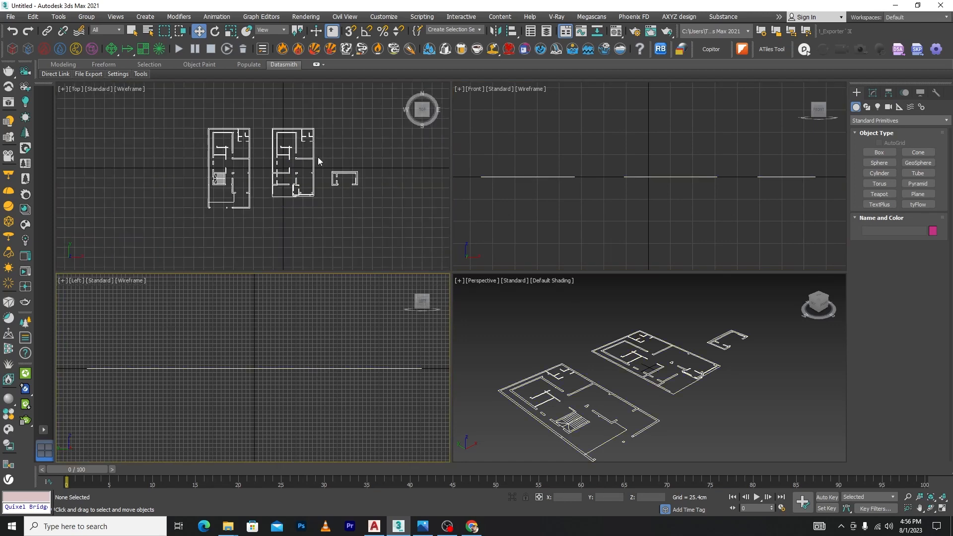
- Maximize the Top view, check the plans at the origin from an angle, return to the Top view and clear the selection
left_click(354, 157)
key("alt+w")
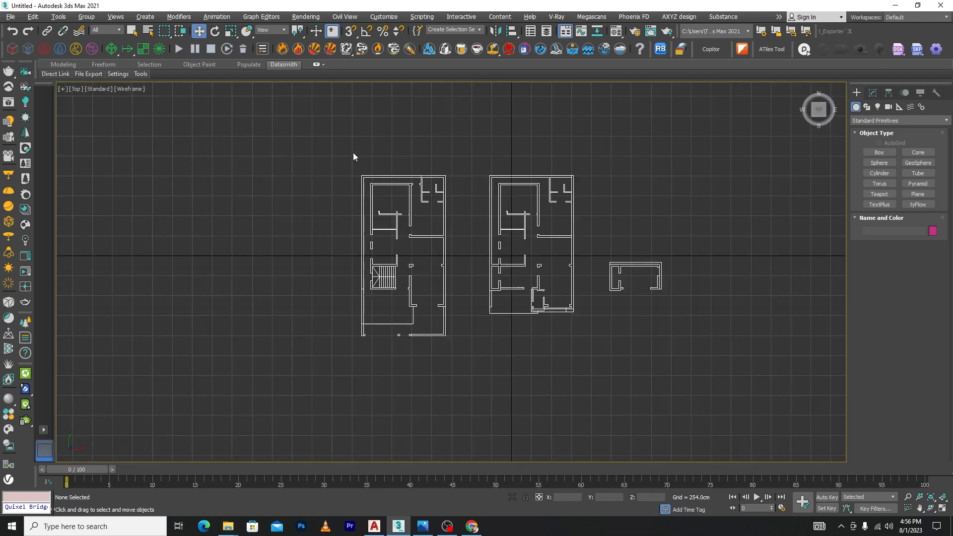
left_click(572, 205)
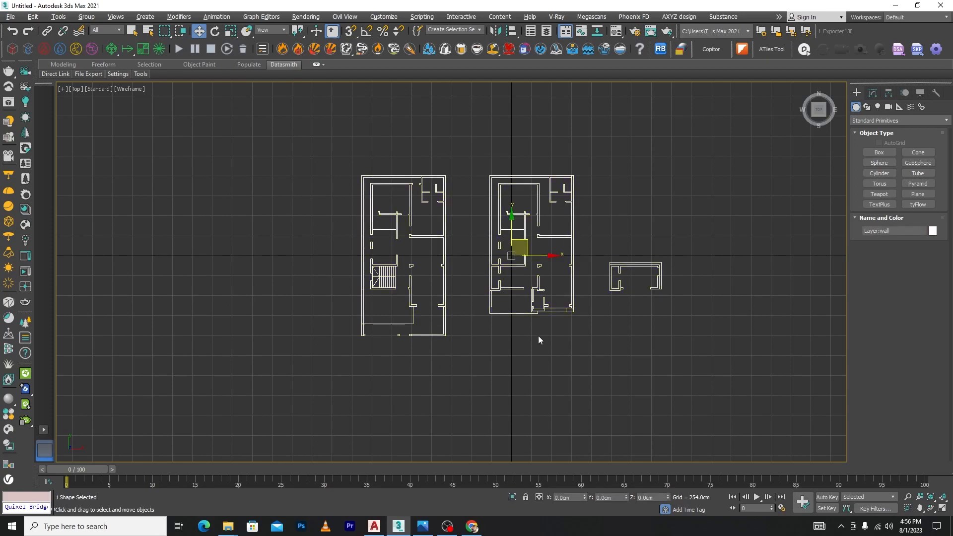
middle_click_drag(538, 335, 535, 307, "alt")
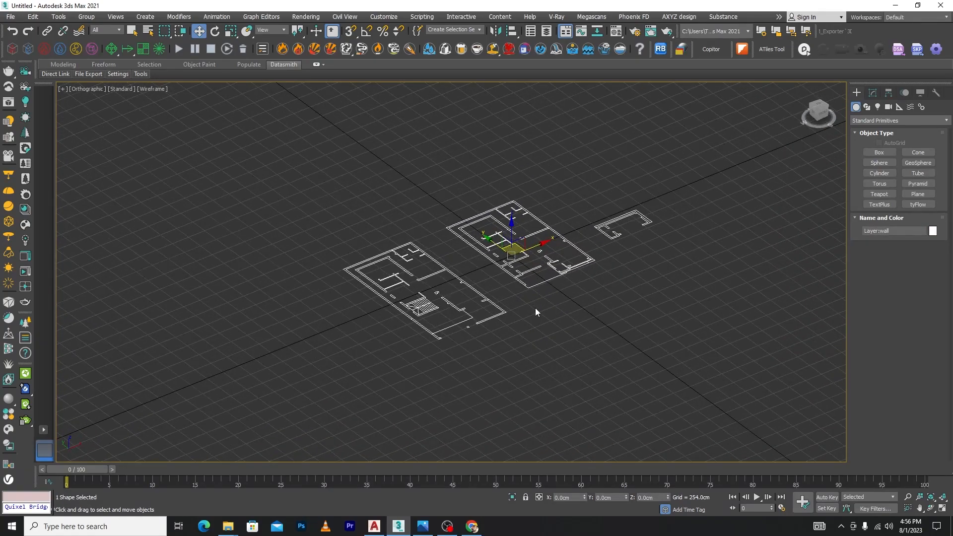
key("t")
scroll(505, 211, "down", 2)
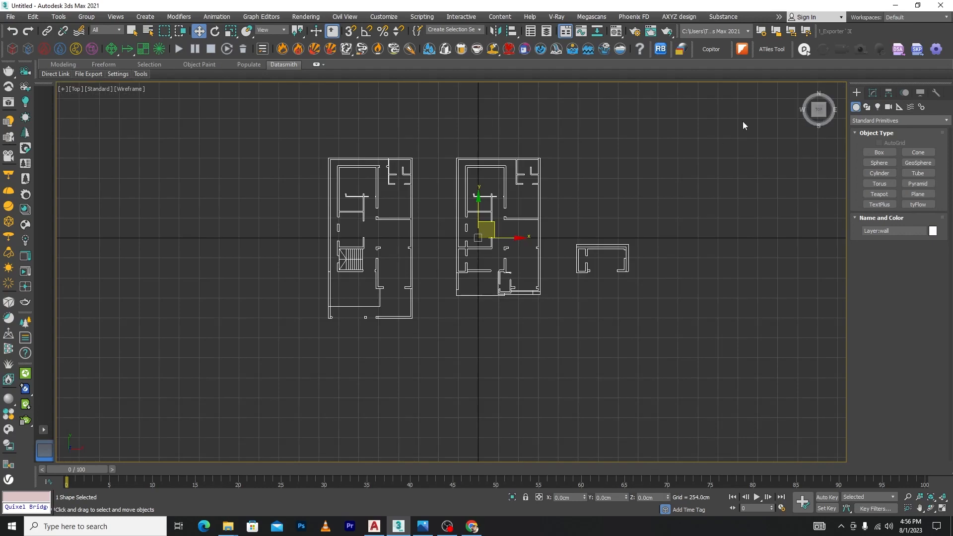
scroll(367, 261, "up", 1)
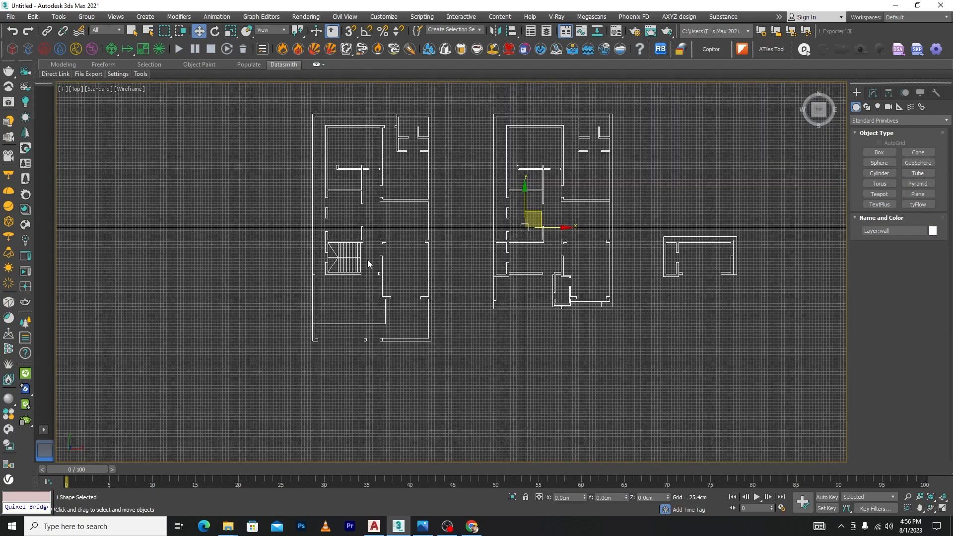
middle_click_drag(459, 199, 448, 264)
left_click(448, 263)
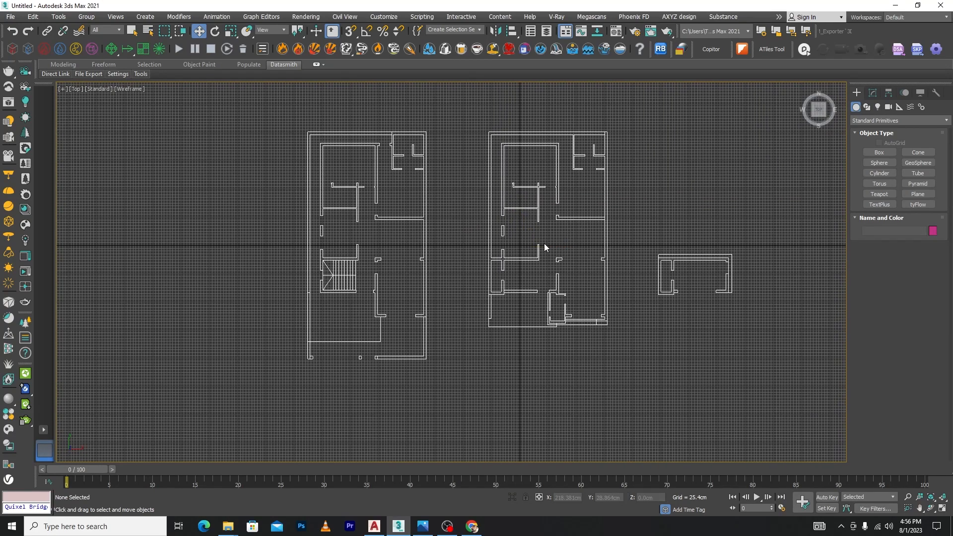
- Detach all splines of the ground-floor plan with the staircase from the imported wall shape as a separate shape
left_click(532, 255)
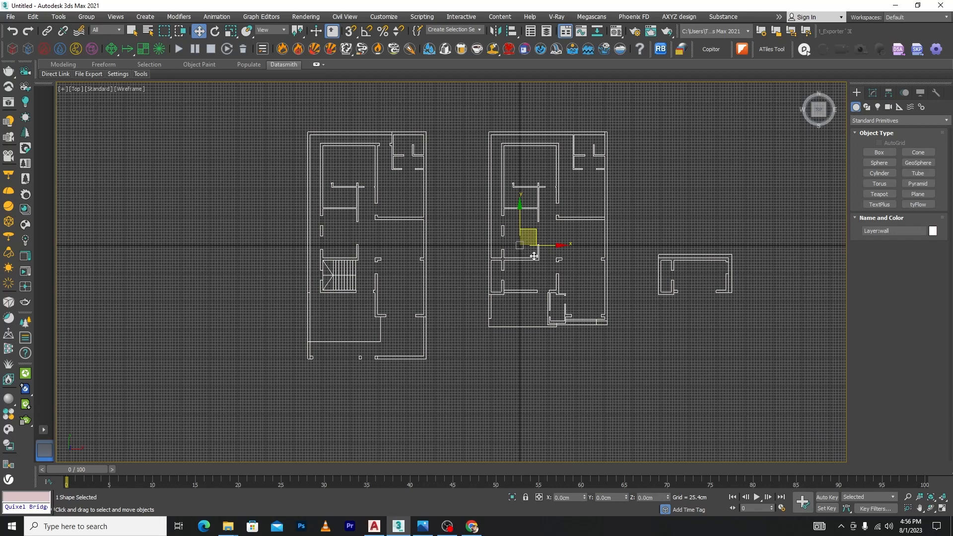
left_click(872, 93)
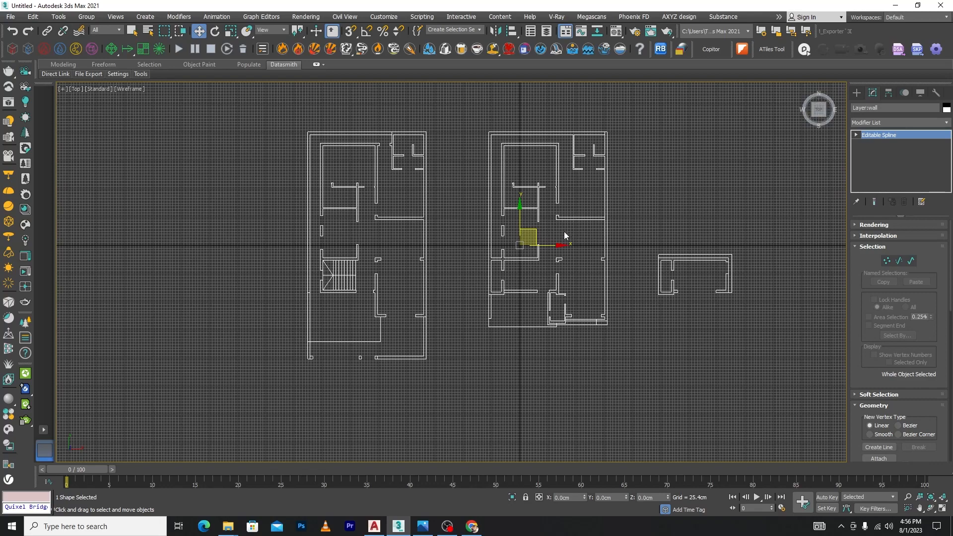
left_click(910, 260)
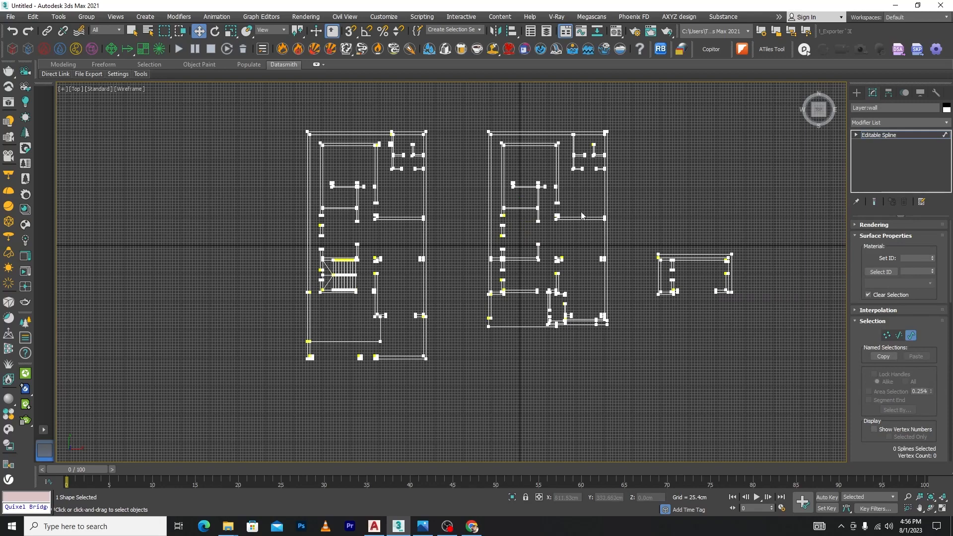
left_click_drag(276, 419, 249, 469)
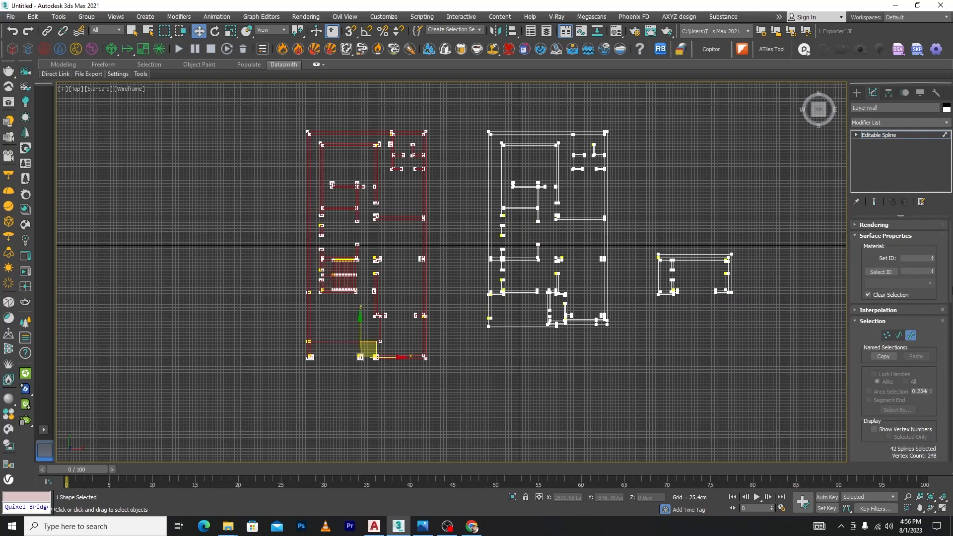
scroll(949, 287, "down", 10)
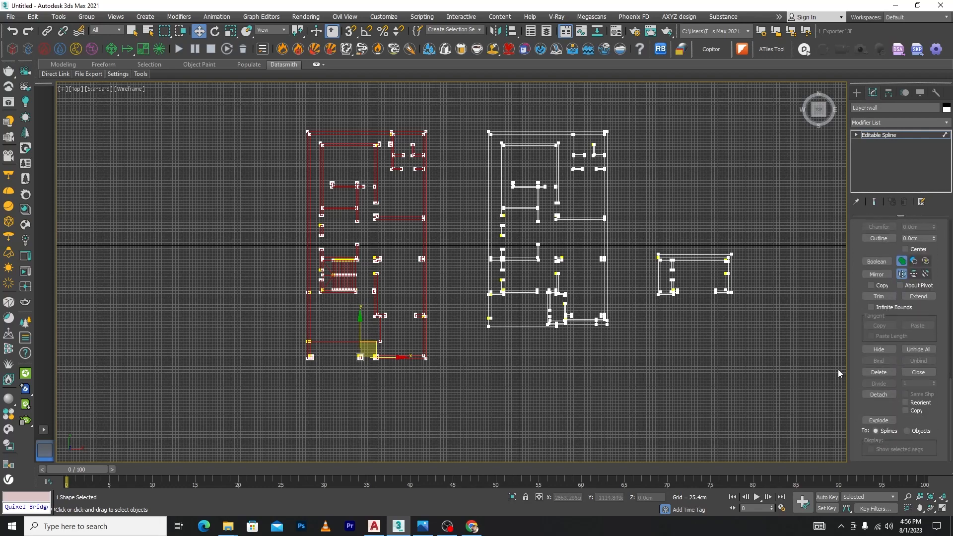
left_click(878, 394)
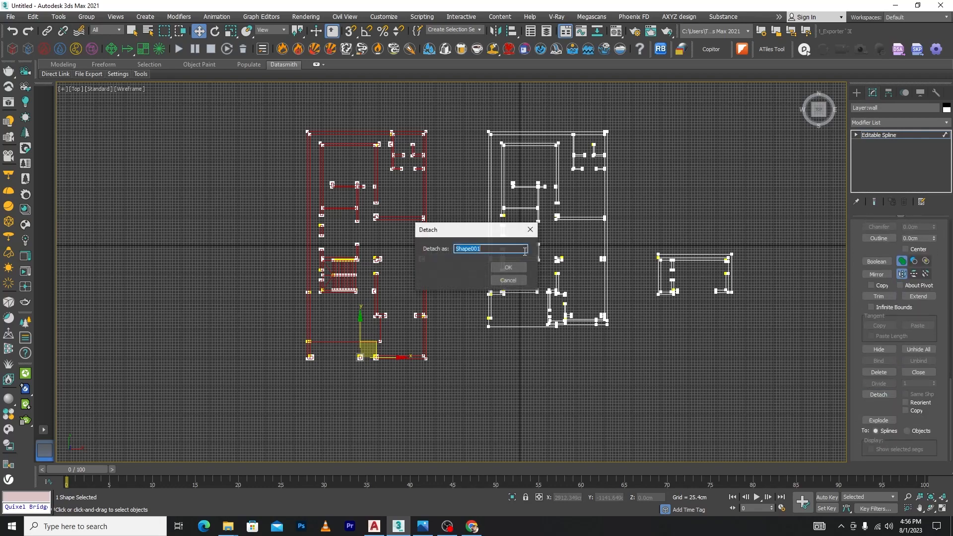
left_click(506, 267)
- Detach all splines of the middle, first-floor plan as another separate shape
left_click_drag(629, 111, 460, 410)
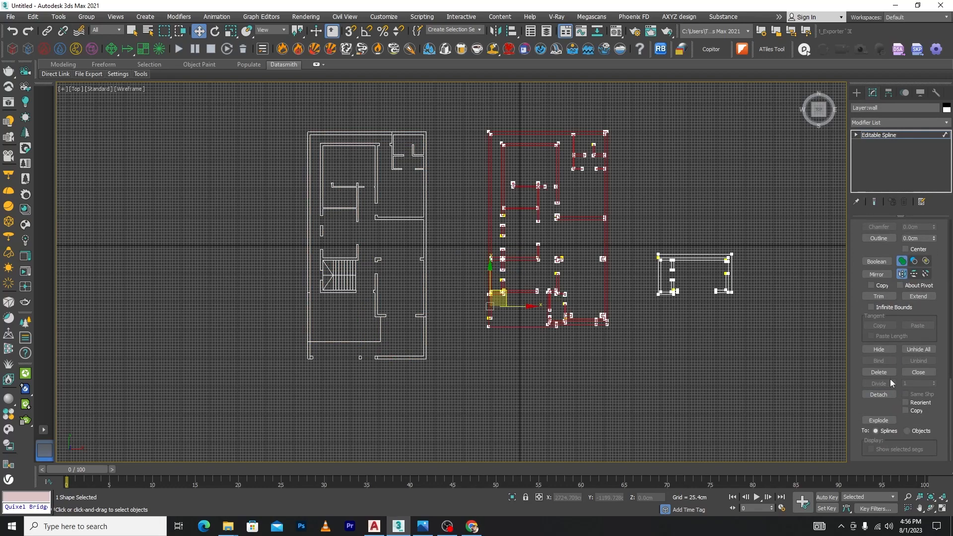
left_click(877, 395)
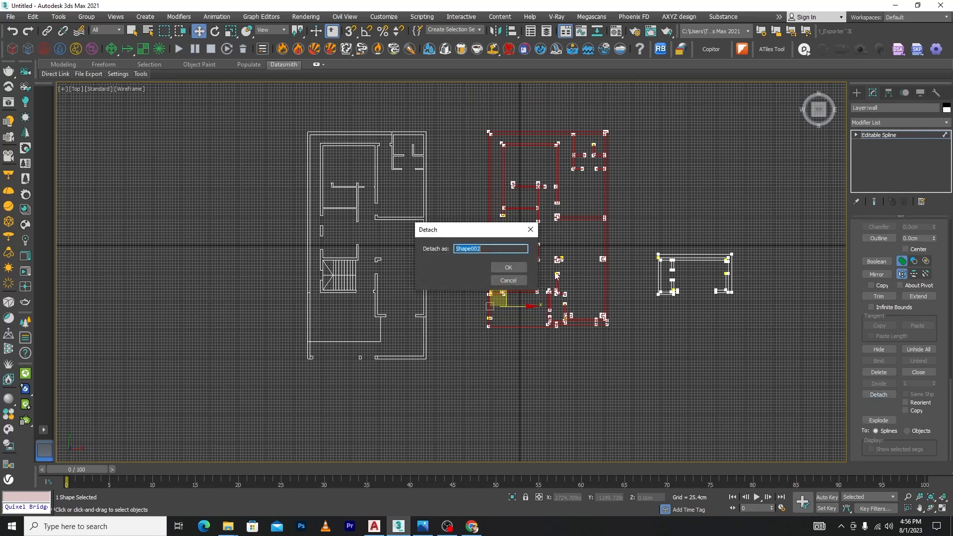
left_click(505, 267)
- Detach the splines of the small third plan as its own shape, and leave spline sub-object editing
left_click_drag(652, 329, 653, 329)
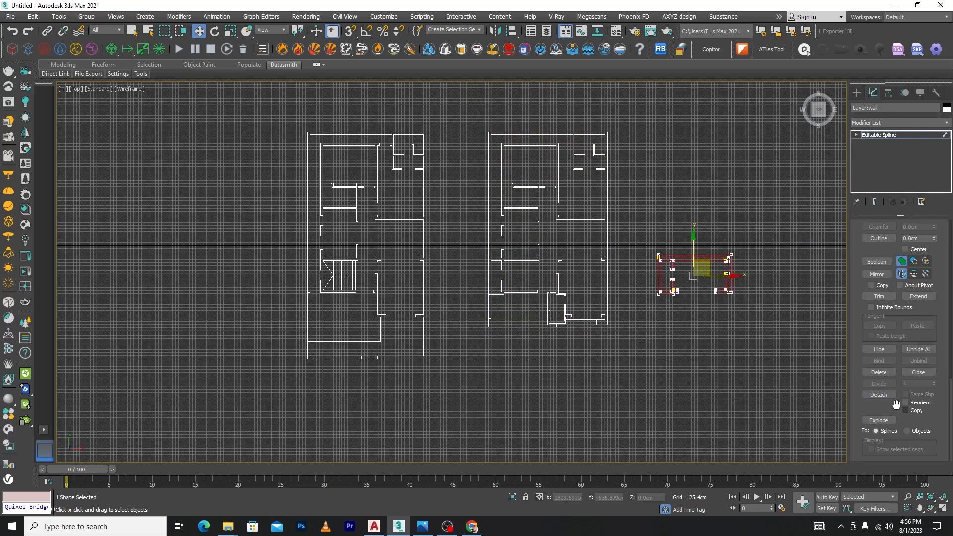
left_click(878, 395)
left_click(506, 268)
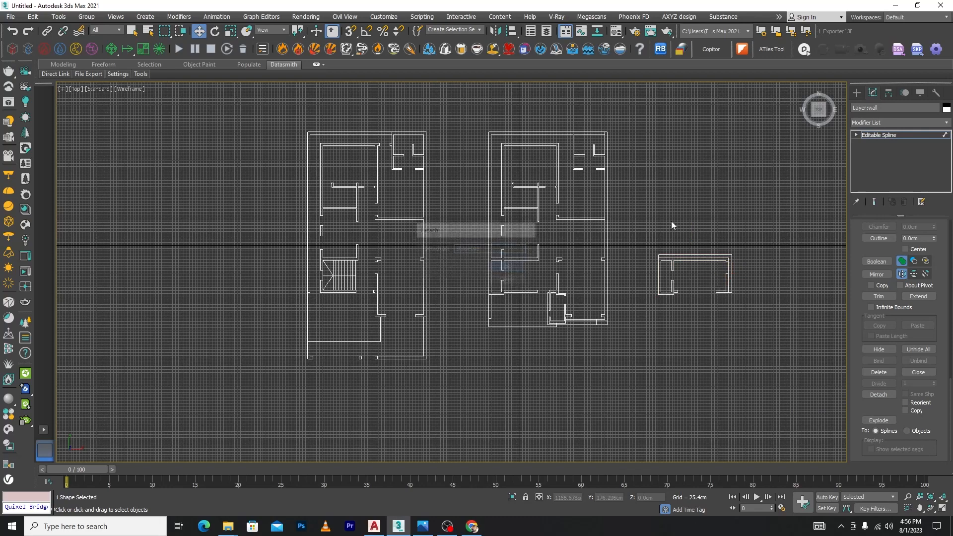
left_click(856, 134)
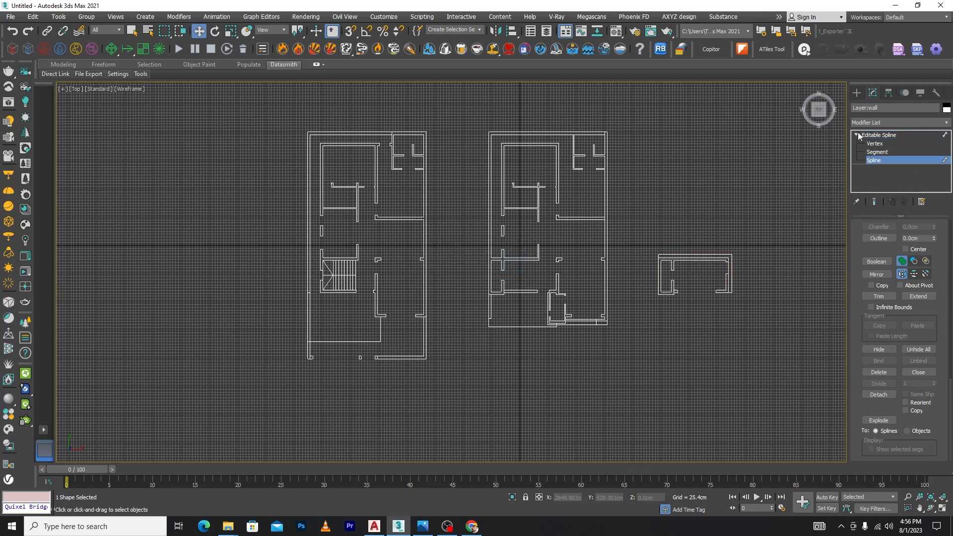
left_click(882, 160)
left_click(733, 210)
- Center the pivot of the ground-floor plan shape to its object, and leave pivot editing with nothing selected
left_click(697, 255)
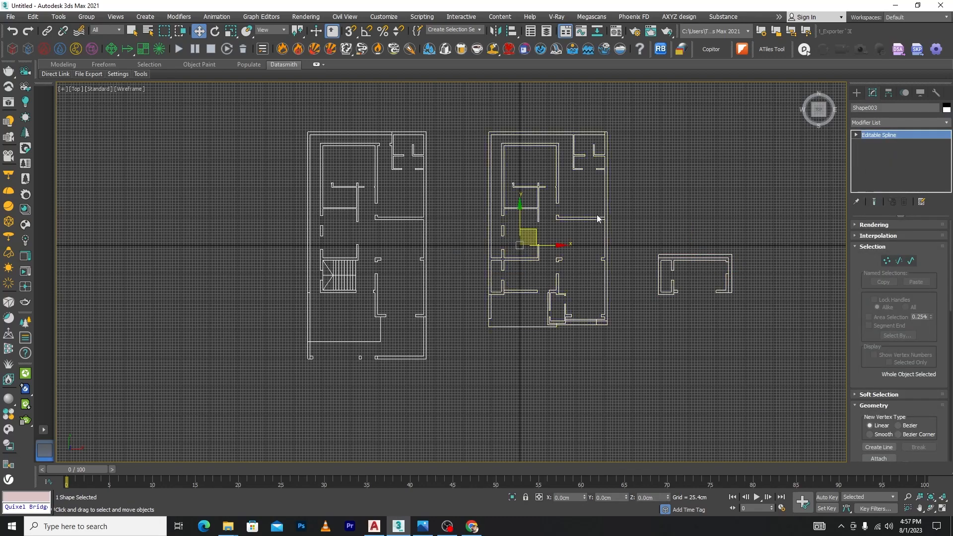
left_click(405, 218)
left_click(886, 94)
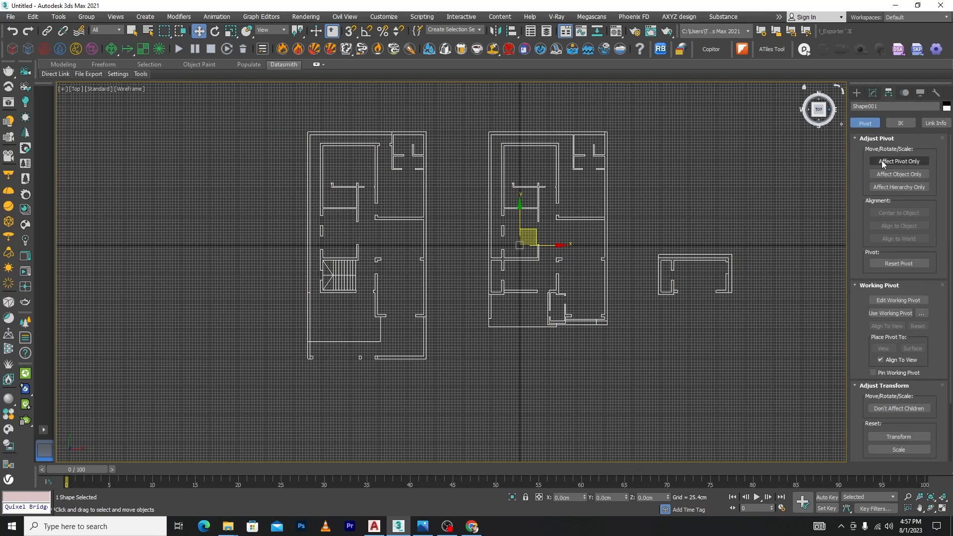
left_click(904, 160)
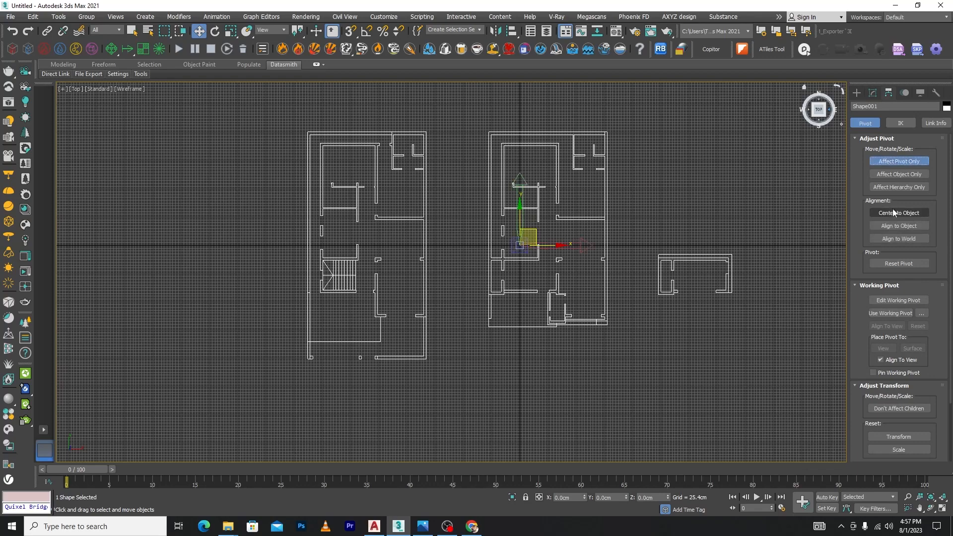
left_click(892, 212)
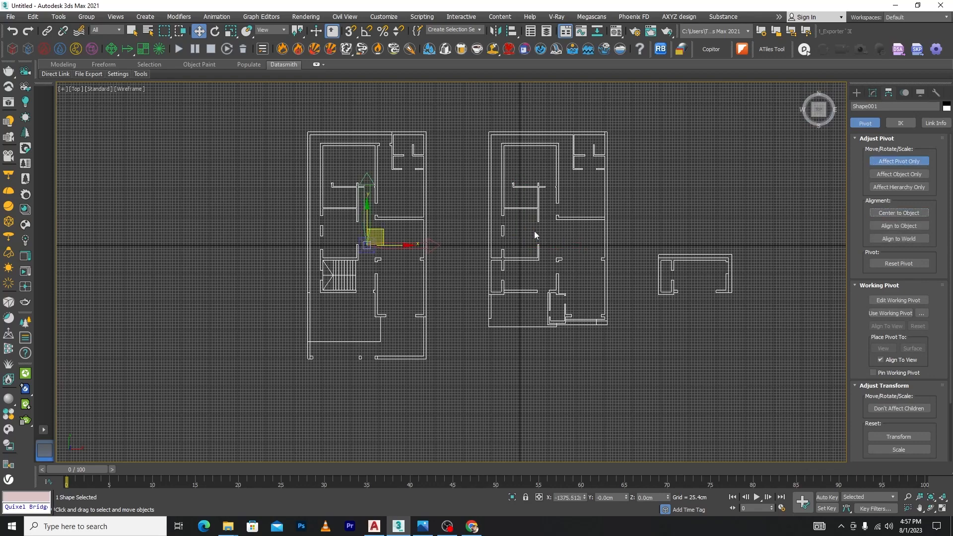
left_click(888, 160)
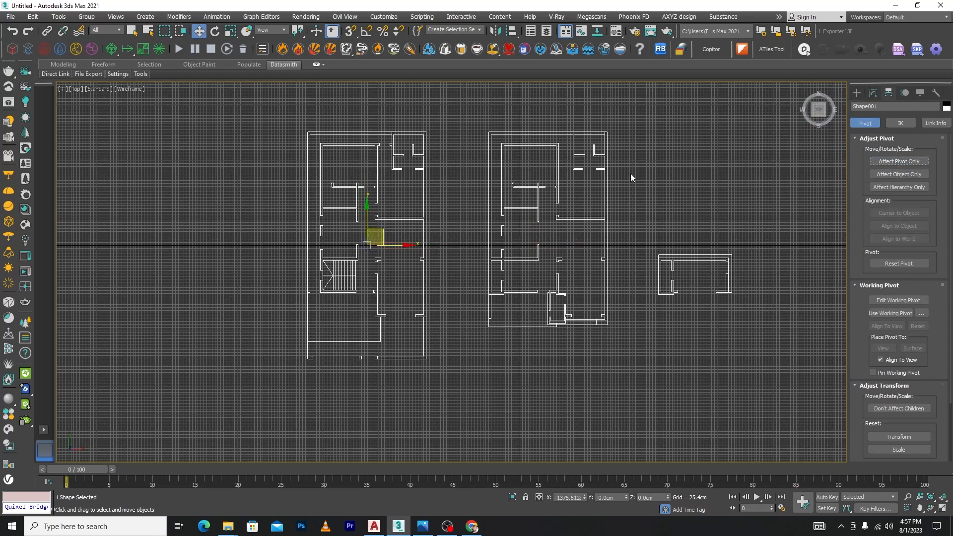
left_click(644, 131)
- Select the small third plan shape and center its pivot to the object
middle_click_drag(625, 122, 600, 150)
left_click_drag(435, 423, 435, 425)
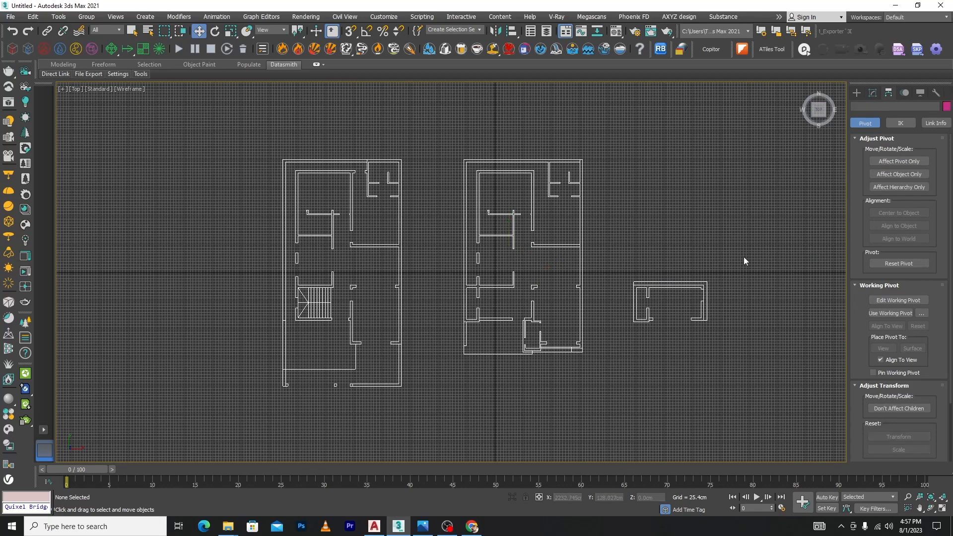
left_click_drag(744, 259, 614, 364)
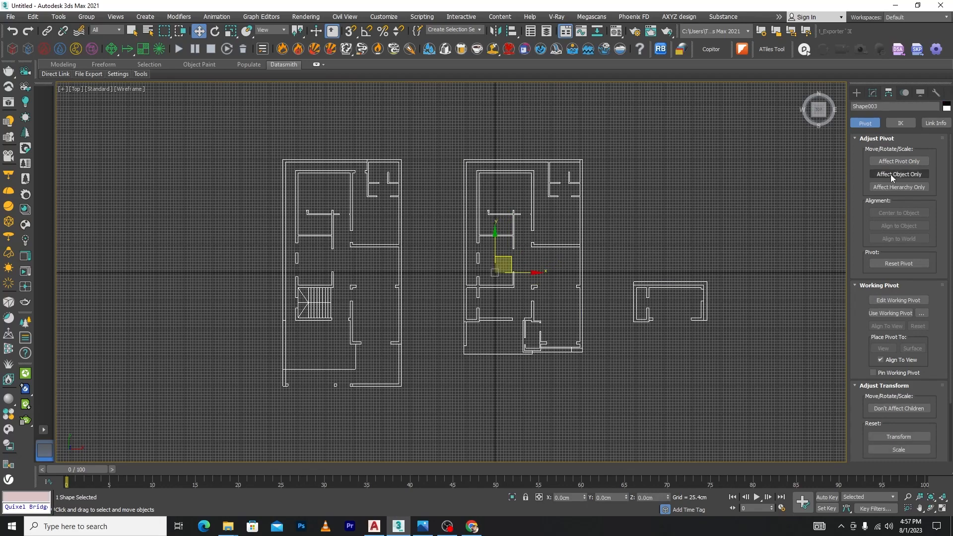
left_click(899, 160)
left_click(897, 213)
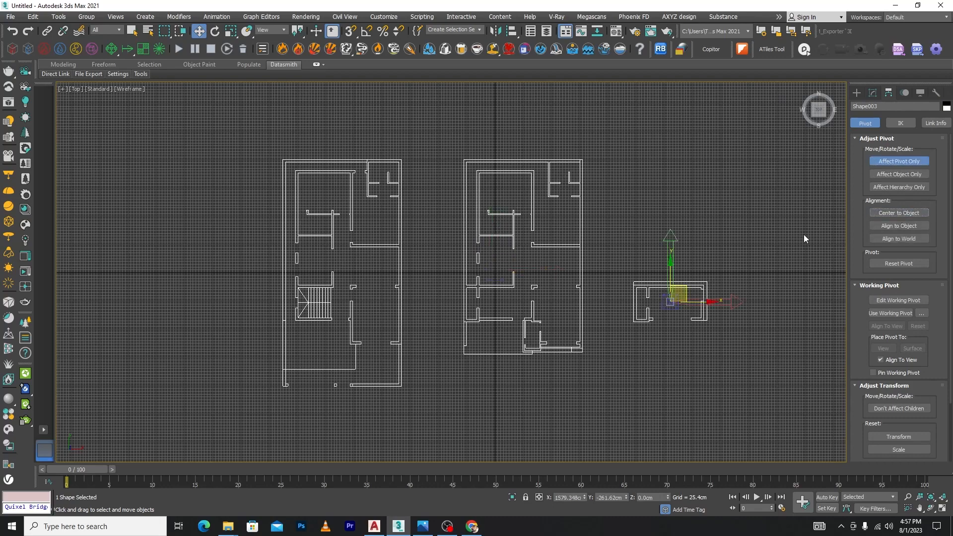
- Center the pivots of the middle and small third plan shapes to their objects, and leave pivot editing with nothing selected
left_click(887, 160)
left_click_drag(617, 213, 507, 390)
left_click(907, 160)
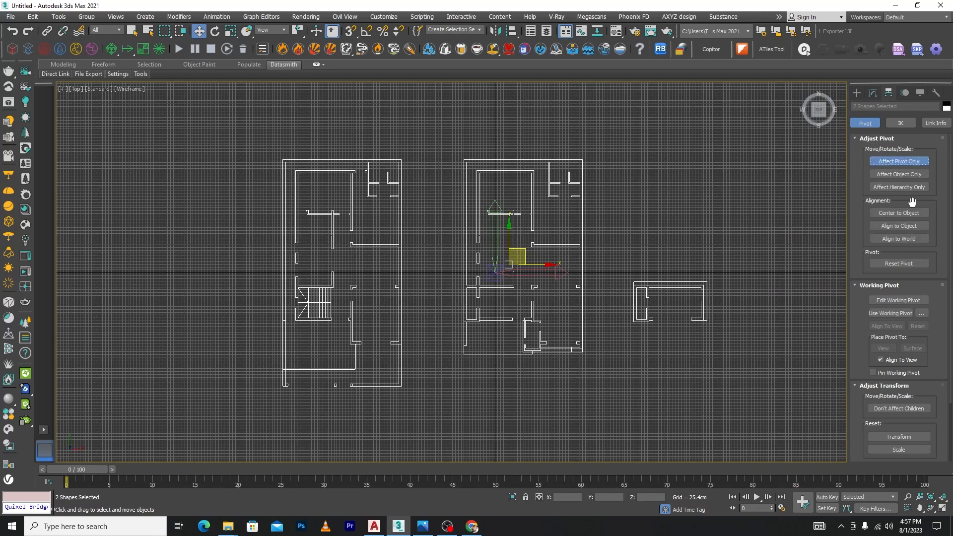
left_click(907, 212)
left_click(899, 162)
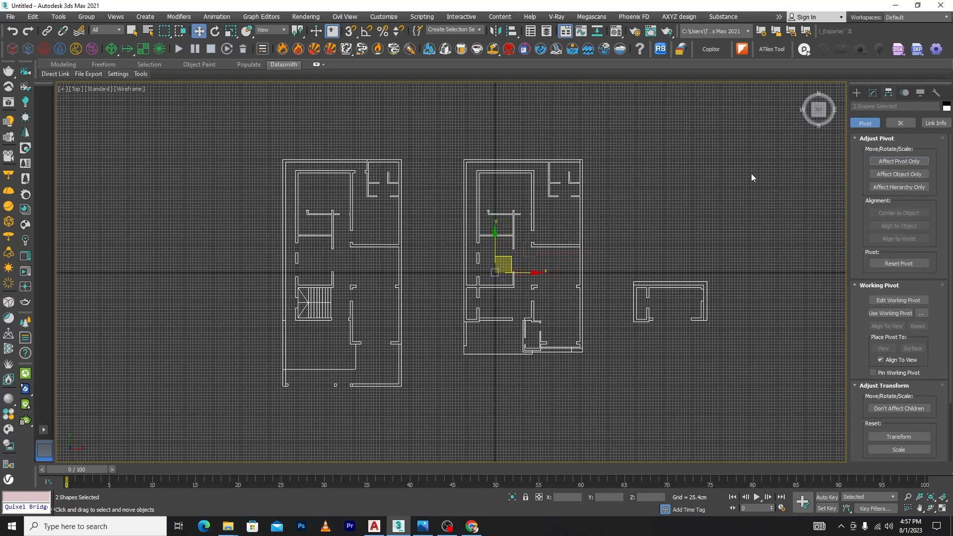
left_click(751, 174)
left_click(514, 281)
left_click(658, 208)
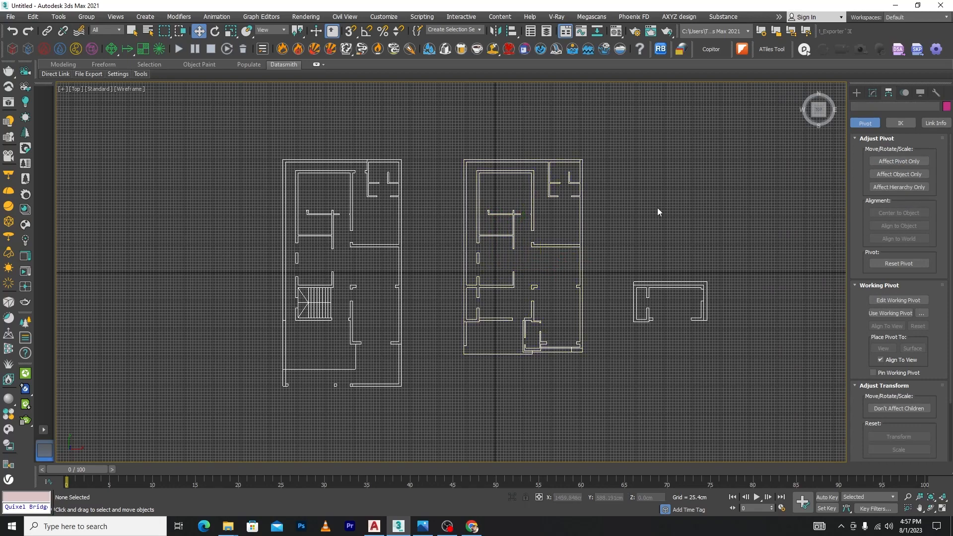
- Move the first-floor plan and the small third plan together along X, well away from the ground-floor plan
scroll(619, 215, "down", 5)
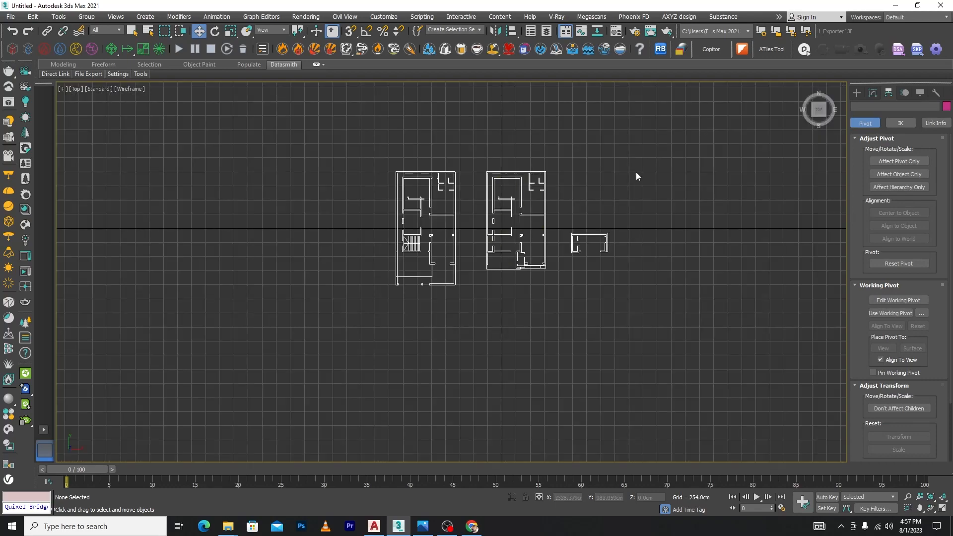
left_click_drag(482, 303, 481, 304)
left_click_drag(545, 236, 785, 236)
- Move the ground-floor plan shape along X so it is centered on the world origin
left_click_drag(501, 175, 299, 396)
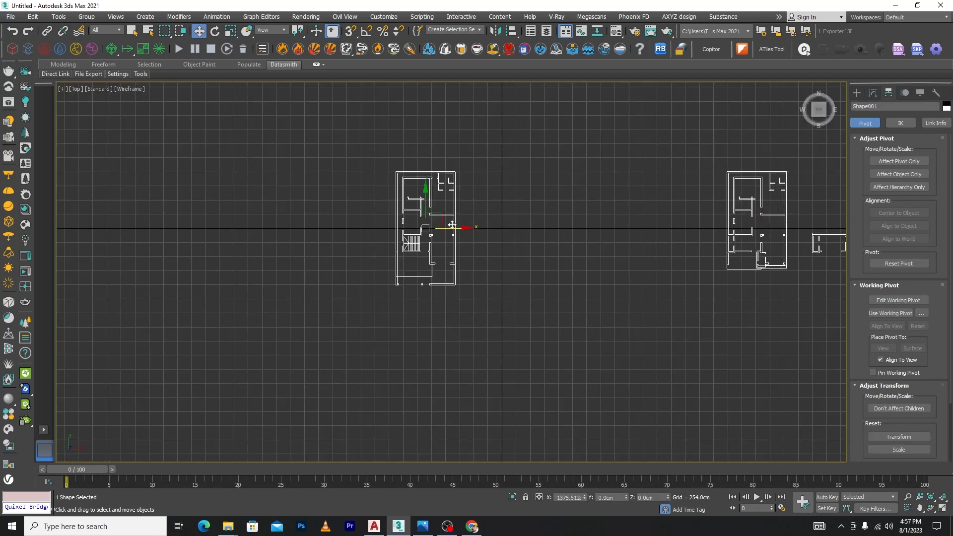
left_click_drag(452, 228, 529, 227)
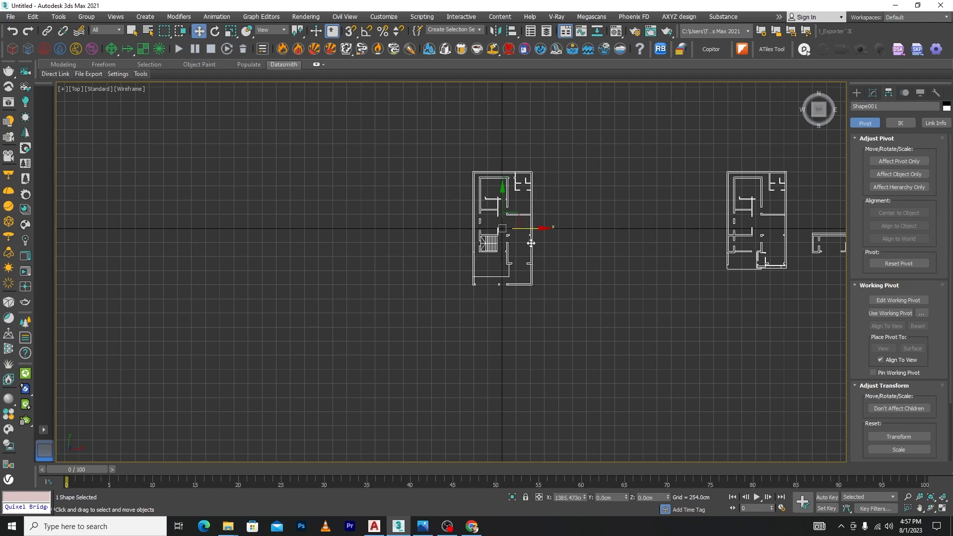
left_click(556, 264)
- Detach all staircase splines from the ground-floor plan as a separate shape, using spline sub-object editing
scroll(484, 223, "up", 5)
left_click(530, 303)
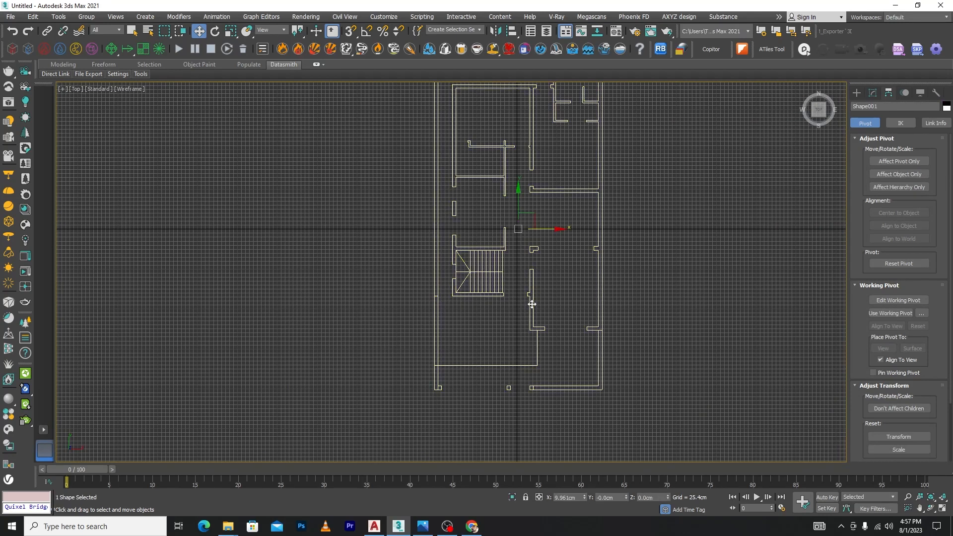
left_click(873, 93)
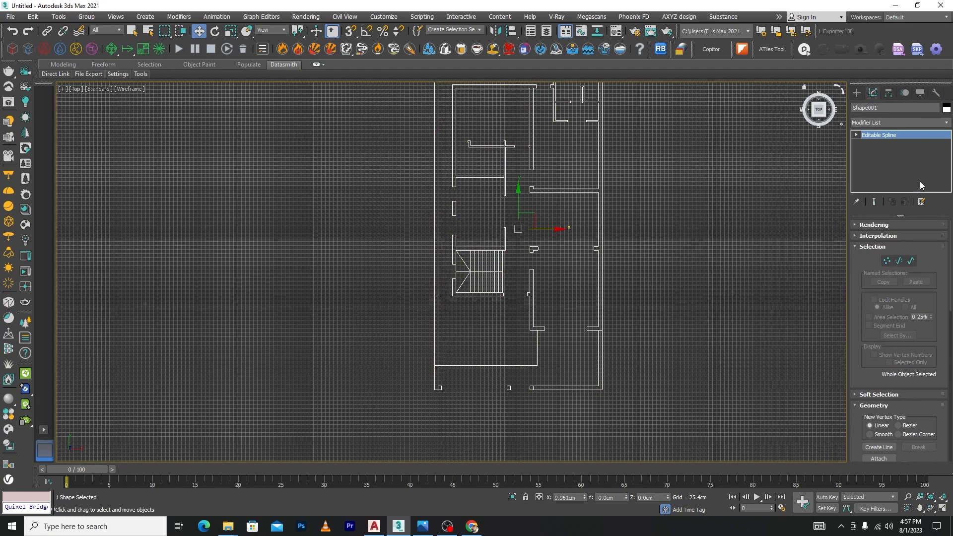
left_click(910, 262)
scroll(456, 265, "up", 3)
scroll(455, 267, "up", 3)
left_click_drag(655, 243, 483, 351)
scroll(913, 360, "down", 5)
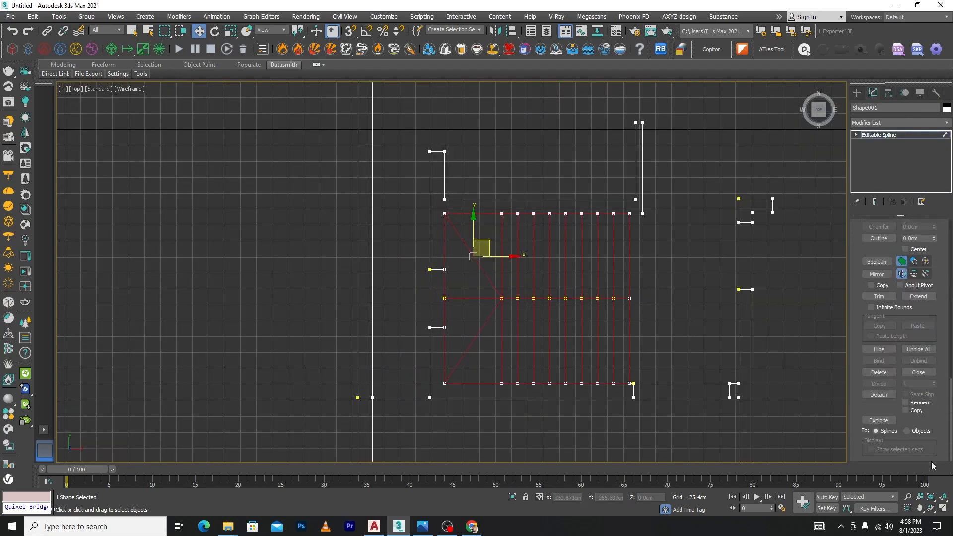
left_click(878, 394)
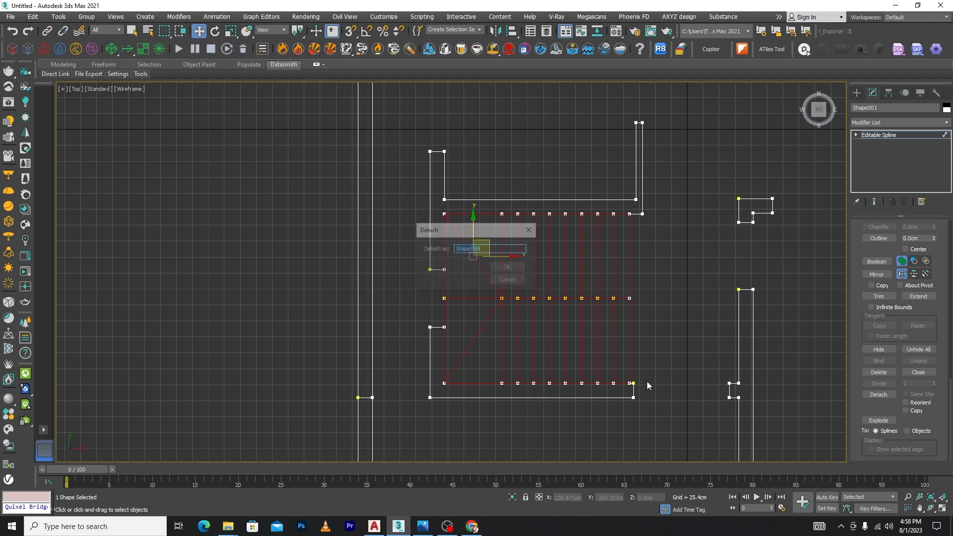
left_click(508, 267)
- Detach the left boundary wall section below the stairs and the L-shaped porch outline as two separate shapes
scroll(445, 364, "down", 6)
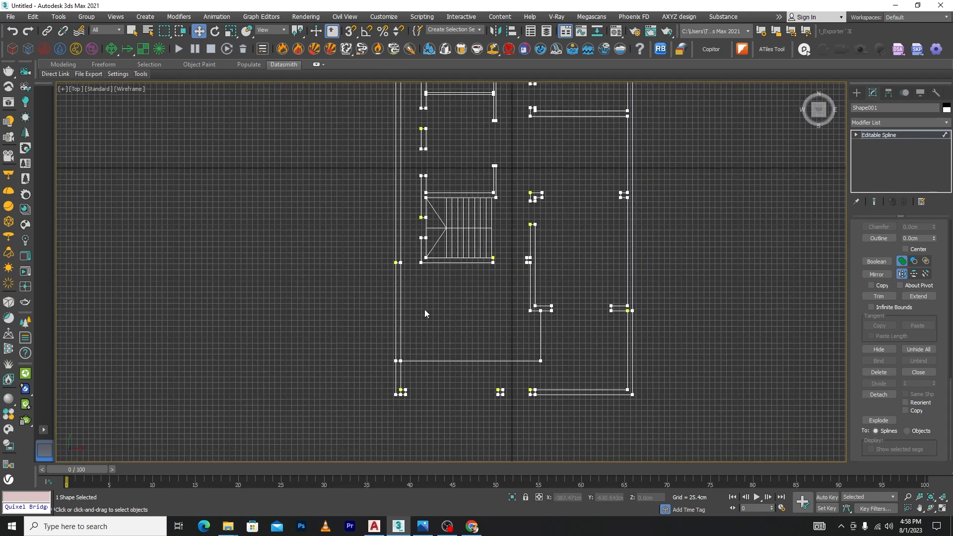
left_click(398, 313)
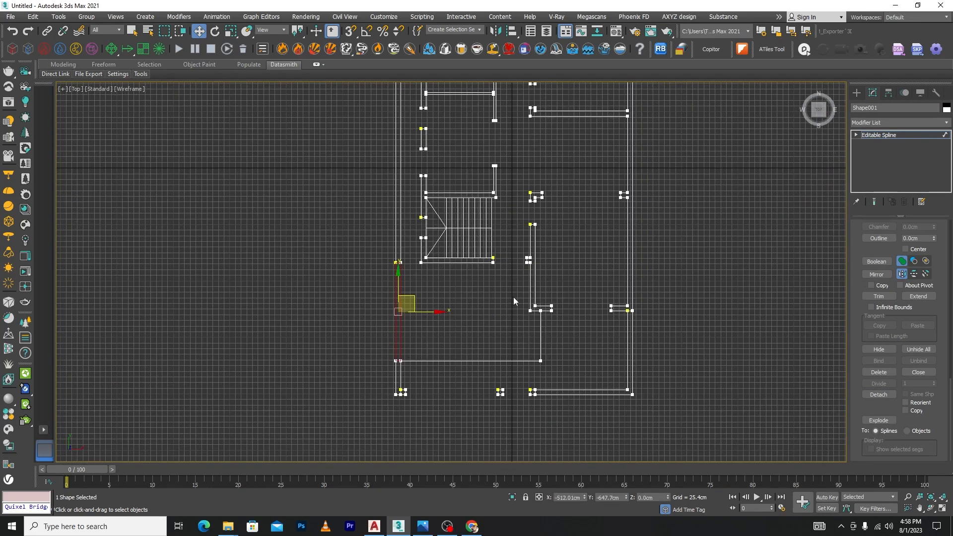
left_click(878, 394)
left_click(508, 268)
left_click(540, 348)
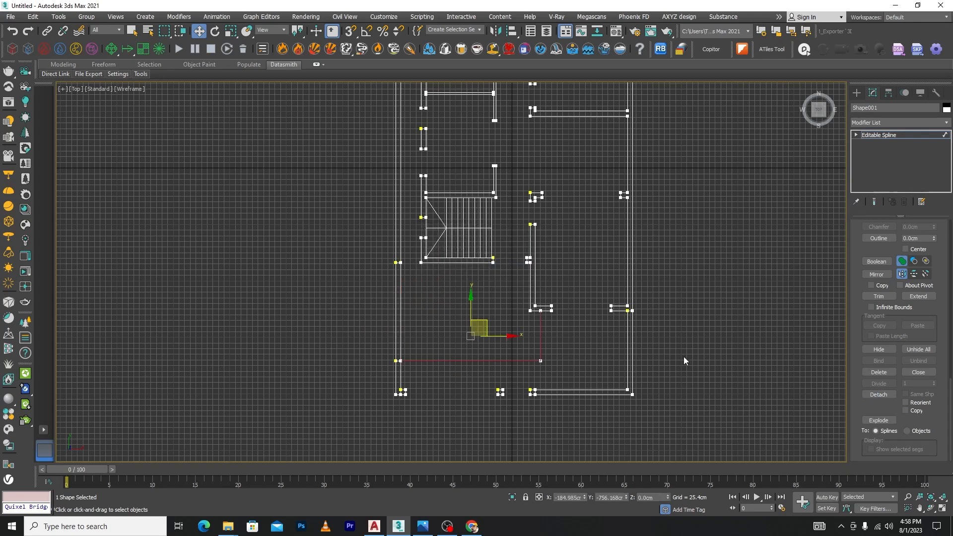
left_click(878, 394)
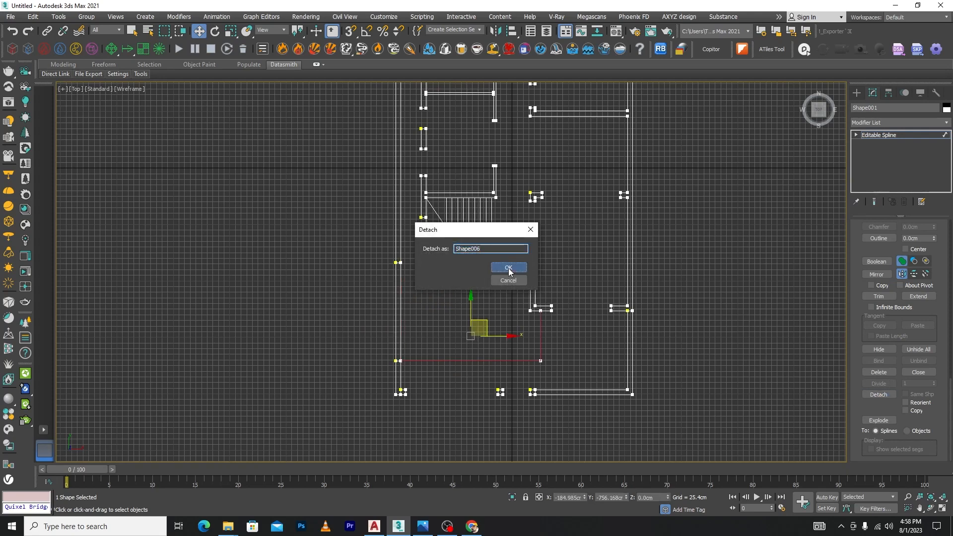
left_click(508, 267)
- Detach the front-right corner boundary wall and the long right side wall with its room partitions as two separate shapes
left_click_drag(656, 339, 579, 362)
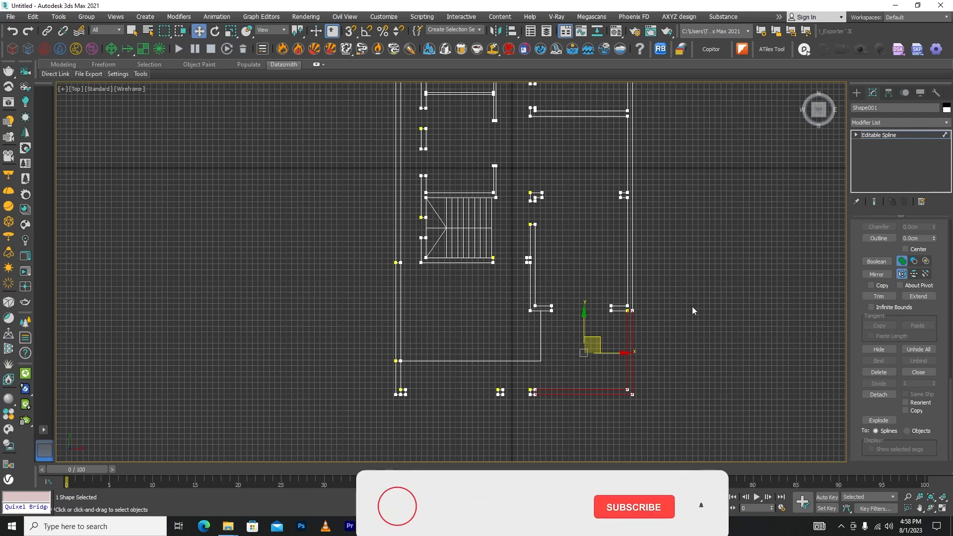
left_click(878, 394)
key("Return")
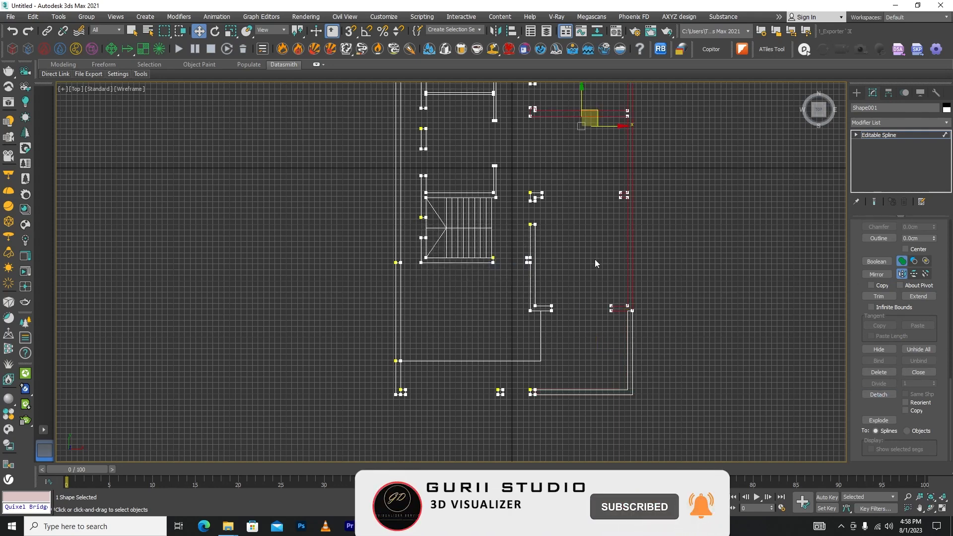
left_click(878, 393)
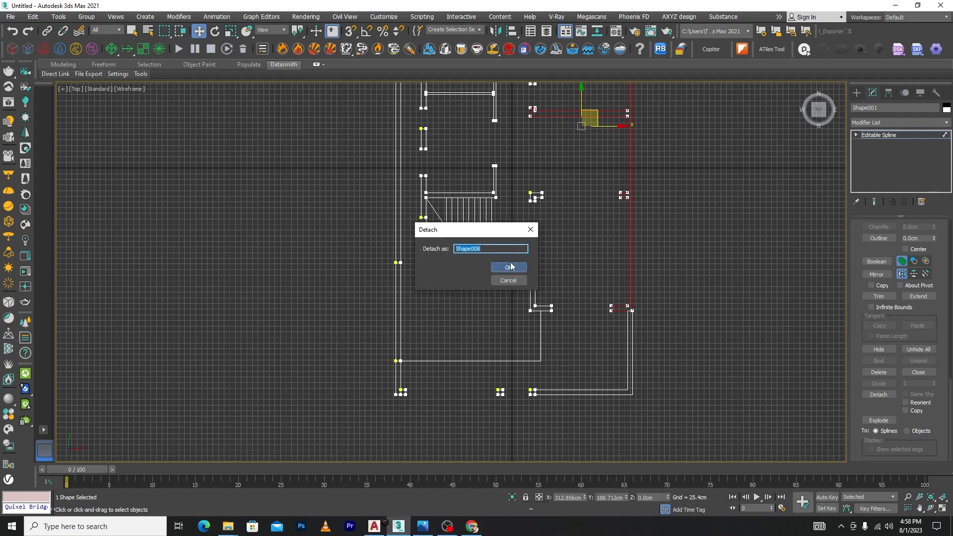
left_click(506, 263)
- Detach the interior wall across the passage from the stairs and the wall directly above the staircase as two separate shapes
left_click(534, 272)
left_click(878, 393)
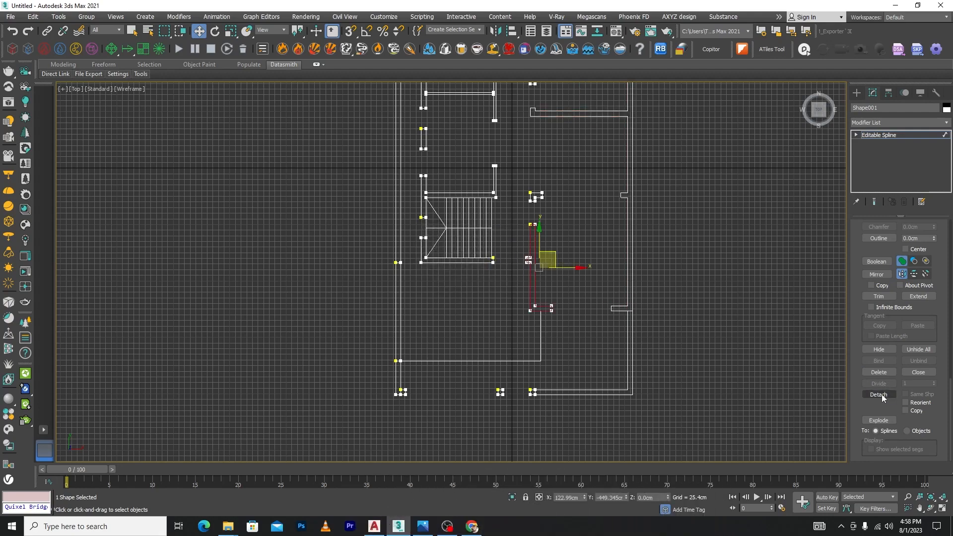
left_click(505, 268)
scroll(552, 269, "down", 3)
scroll(552, 269, "up", 3)
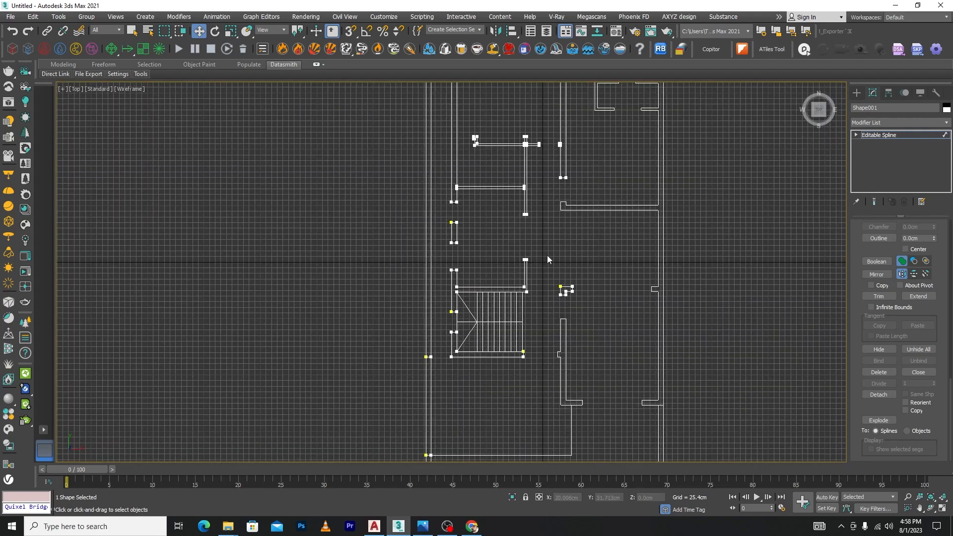
left_click(501, 289)
left_click(875, 394)
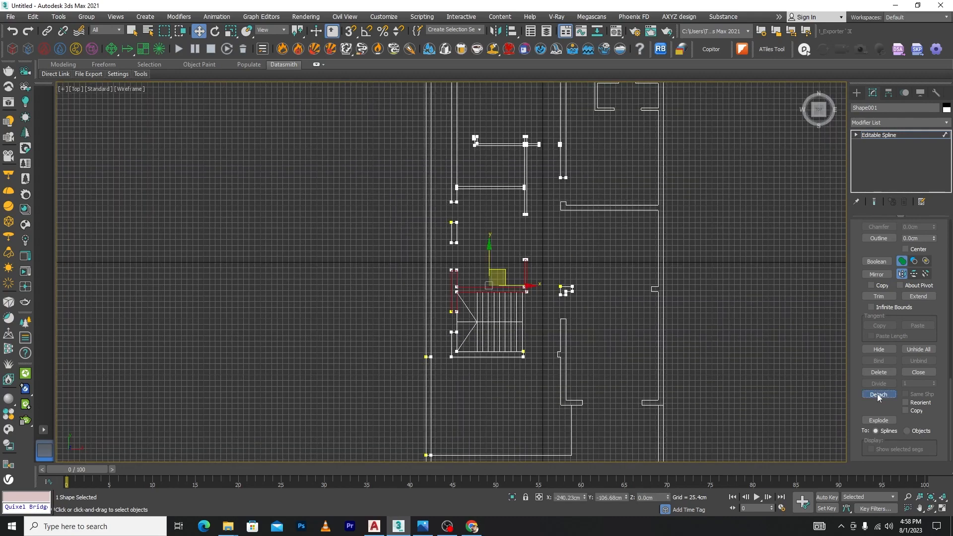
left_click(506, 265)
- Detach the upper-left room walls and the short free-standing wall piece just below them as two separate shapes
left_click(525, 184)
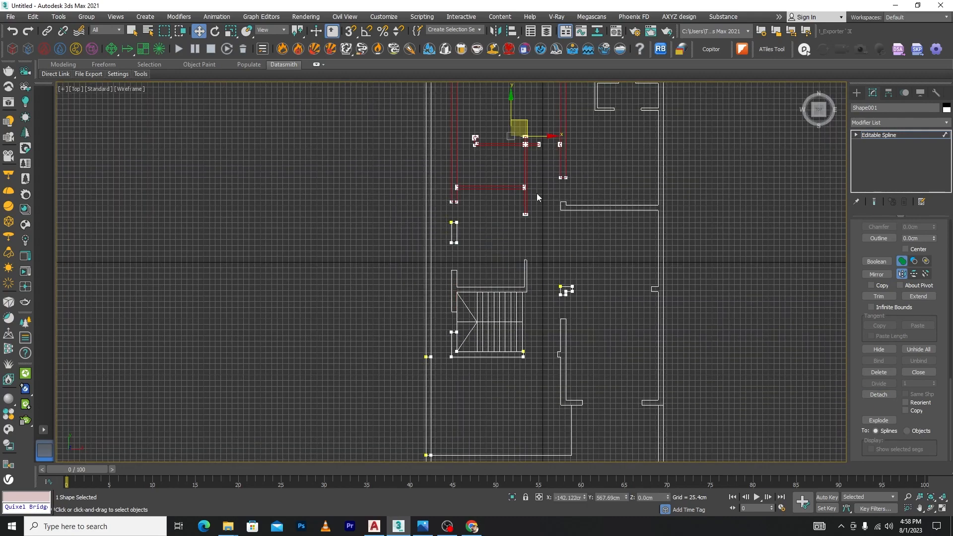
left_click(878, 394)
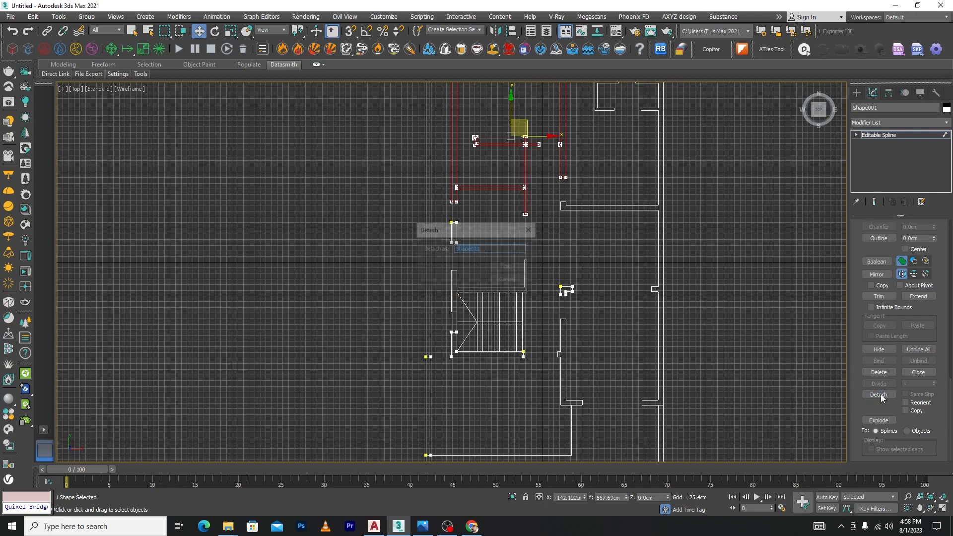
left_click(510, 267)
scroll(481, 270, "down", 2)
scroll(477, 236, "up", 2)
middle_click_drag(477, 234, 482, 247)
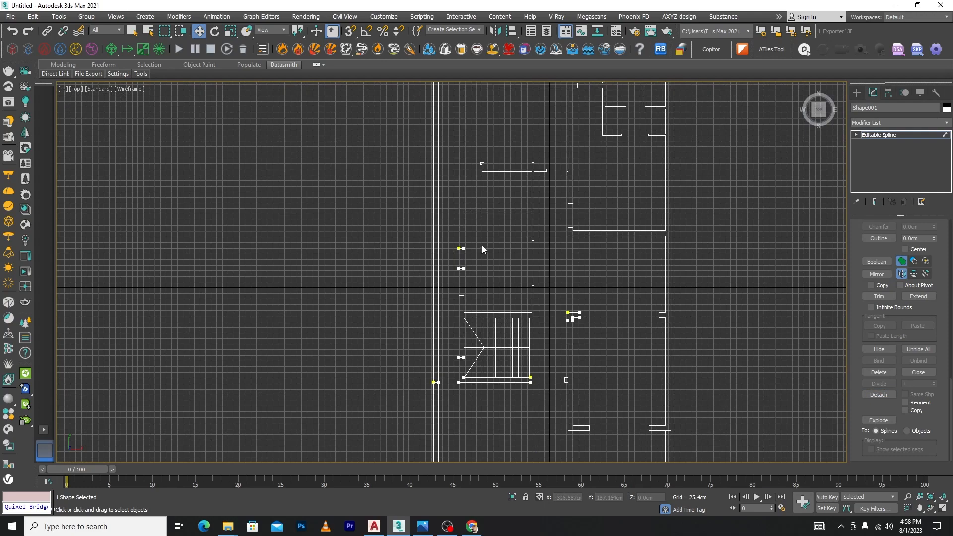
left_click(458, 264)
left_click(879, 395)
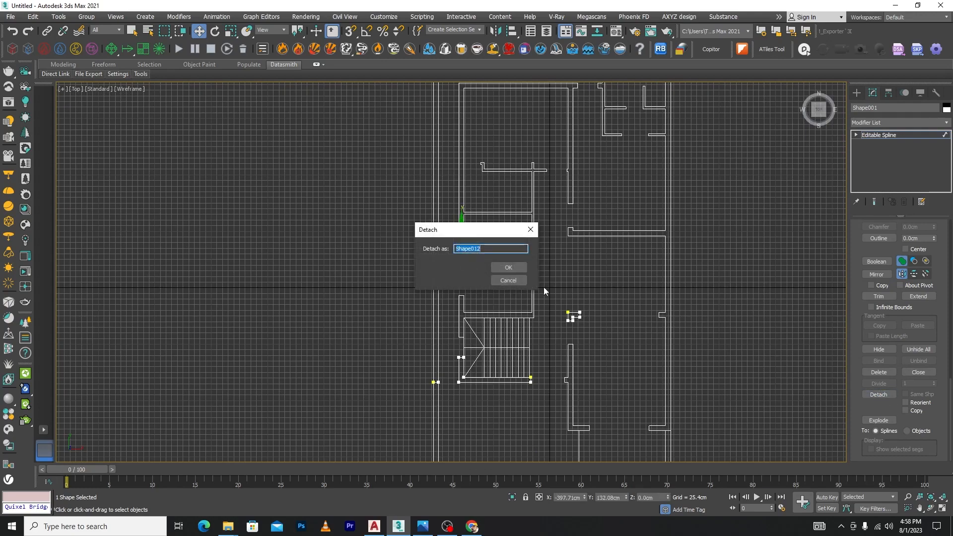
left_click(510, 267)
- Detach the long left outer wall and the small L-shaped column between the rooms as two separate shapes
left_click(436, 290)
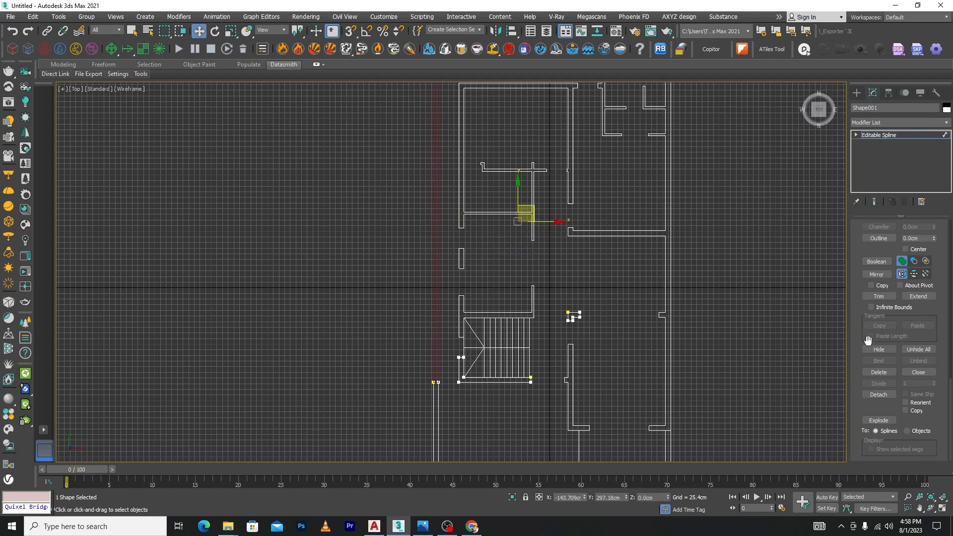
left_click(878, 394)
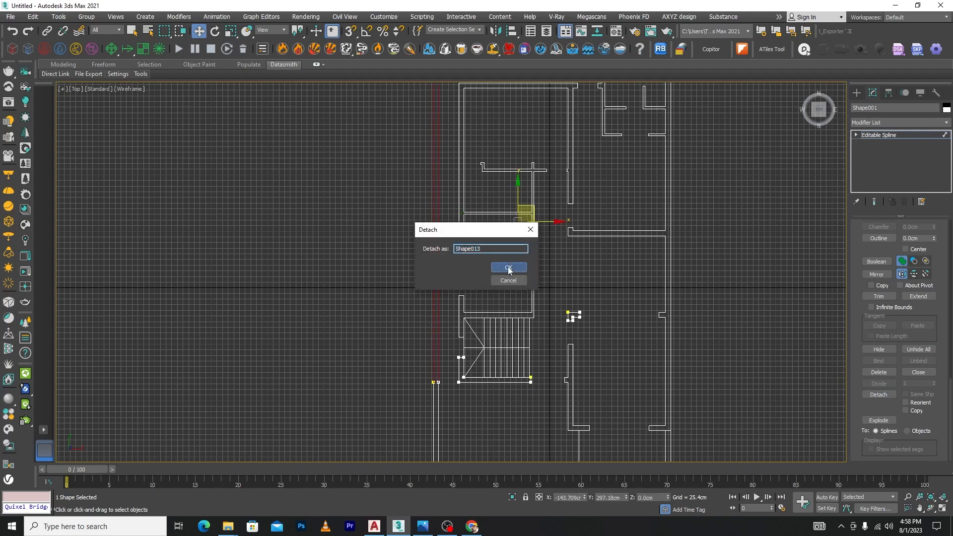
left_click(511, 267)
scroll(576, 282, "down", 5)
scroll(585, 268, "up", 10)
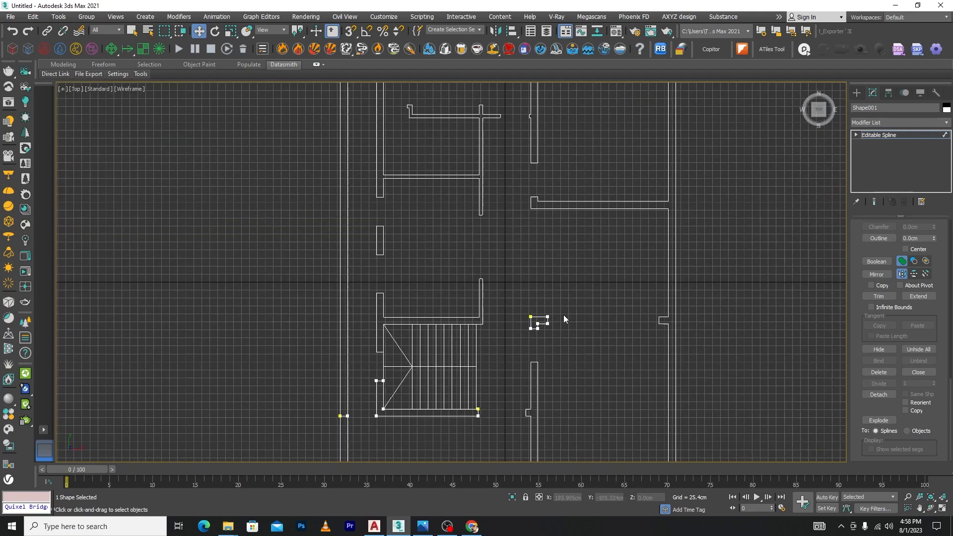
left_click(529, 327)
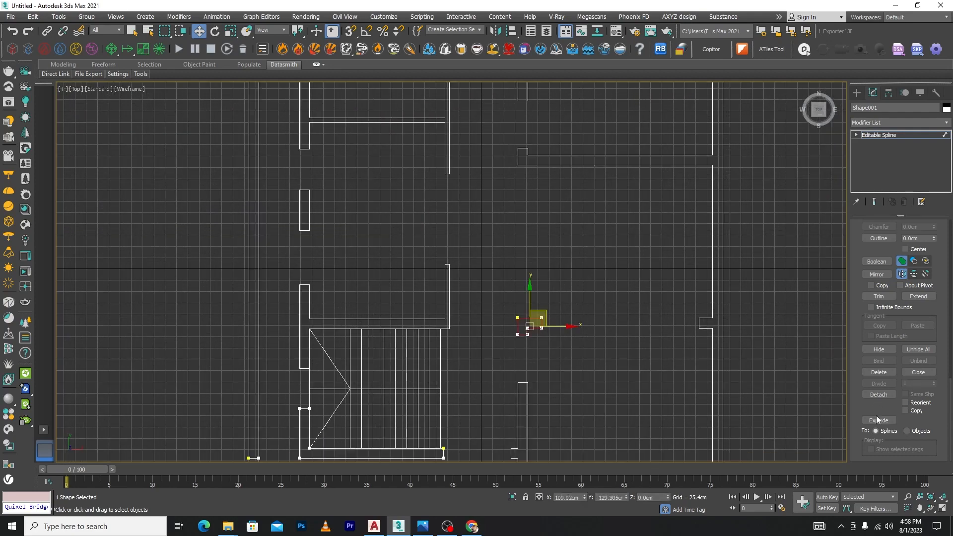
left_click(878, 395)
left_click(508, 267)
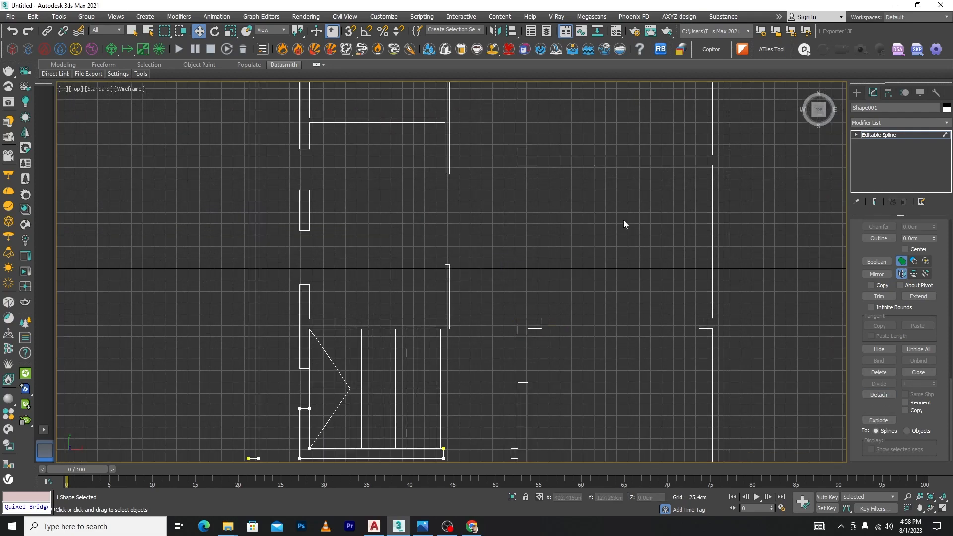
- Detach the L-shaped wall along the lower and left edge of the staircase as a separate shape
scroll(623, 221, "down", 5)
scroll(459, 303, "up", 4)
left_click(509, 267)
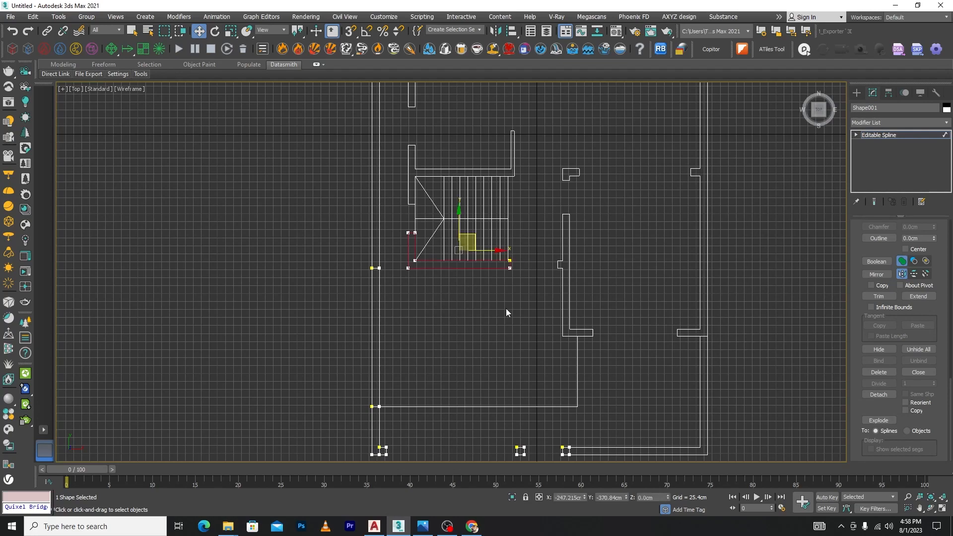
left_click(878, 395)
left_click(509, 267)
- Detach the three square front columns as one shape and the short front-left boundary wall section as another
scroll(544, 339, "down", 5)
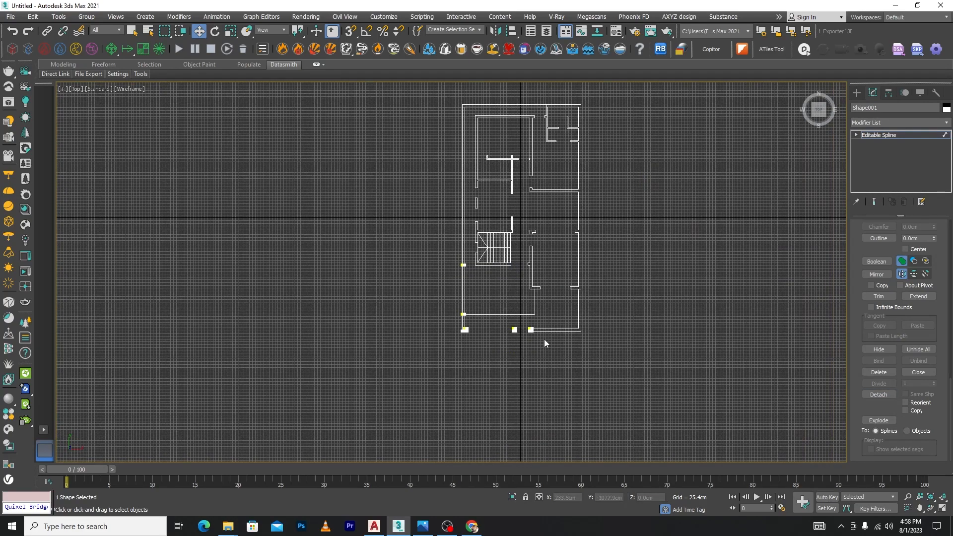
scroll(527, 278, "up", 5)
left_click_drag(546, 263, 296, 326)
left_click(878, 393)
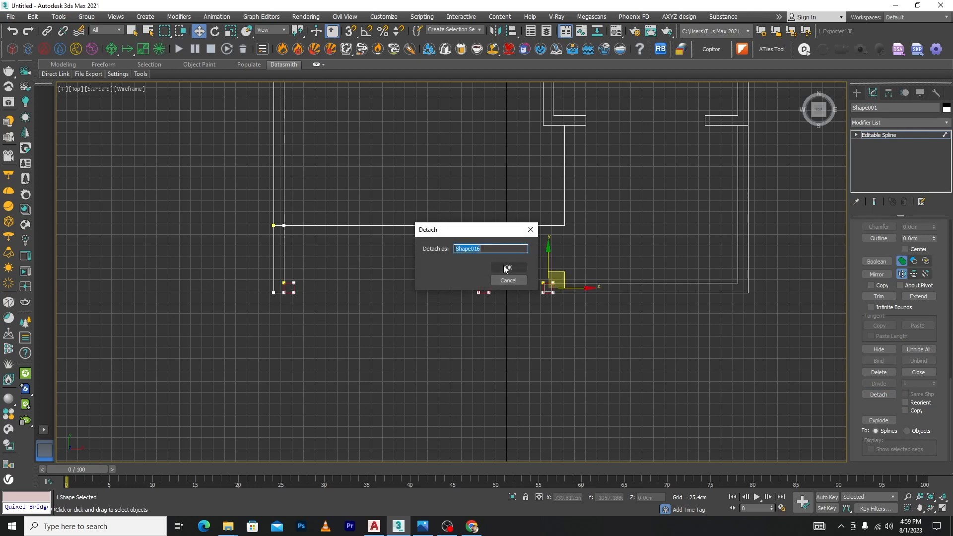
left_click(505, 270)
left_click(878, 394)
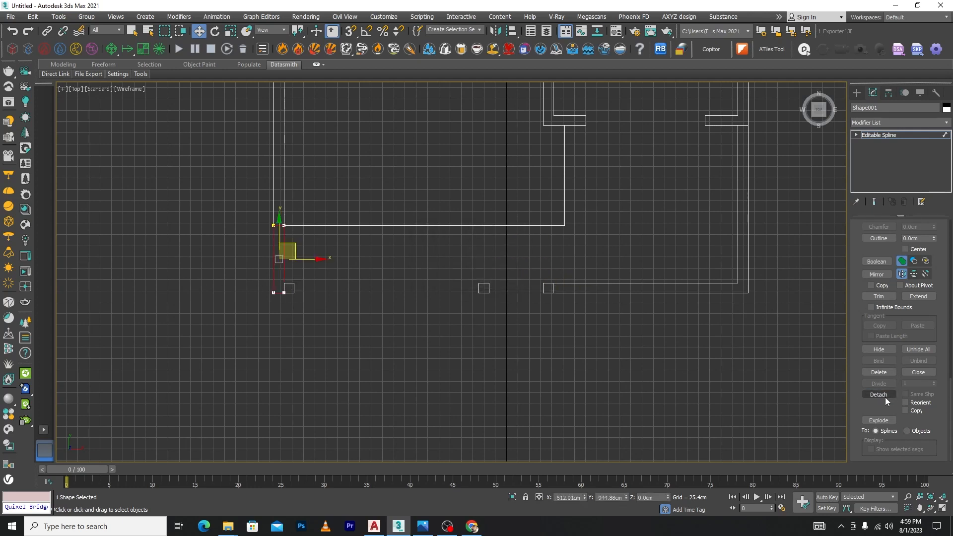
left_click(505, 270)
- Detach the short line crossing the left outer wall beside the staircase's lower end as a separate shape
scroll(362, 293, "down", 5)
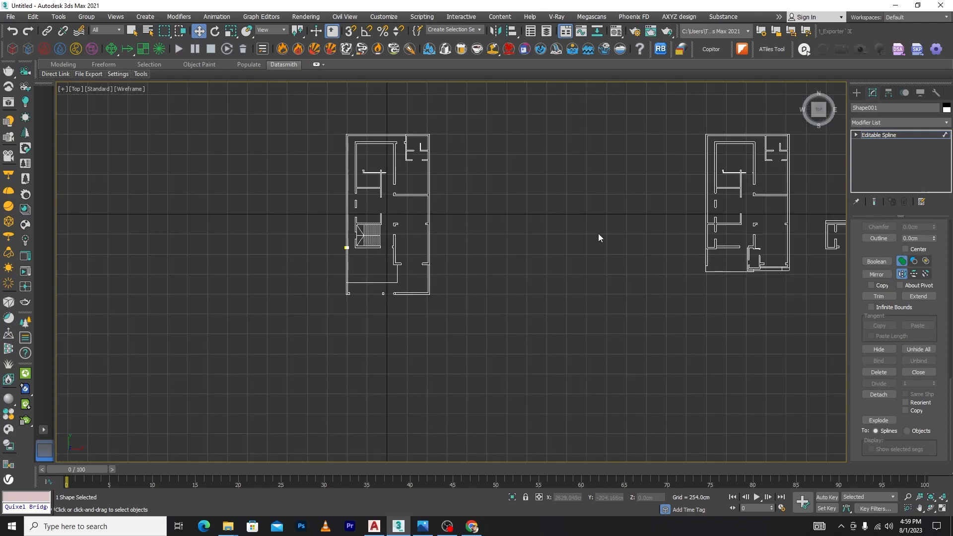
scroll(791, 195, "up", 1)
scroll(597, 208, "down", 1)
scroll(296, 251, "up", 8)
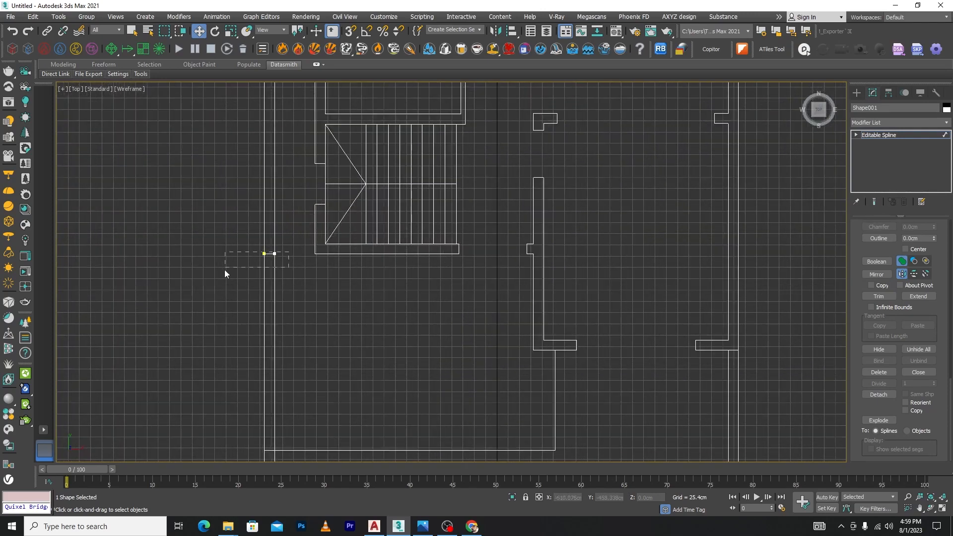
scroll(277, 253, "up", 6)
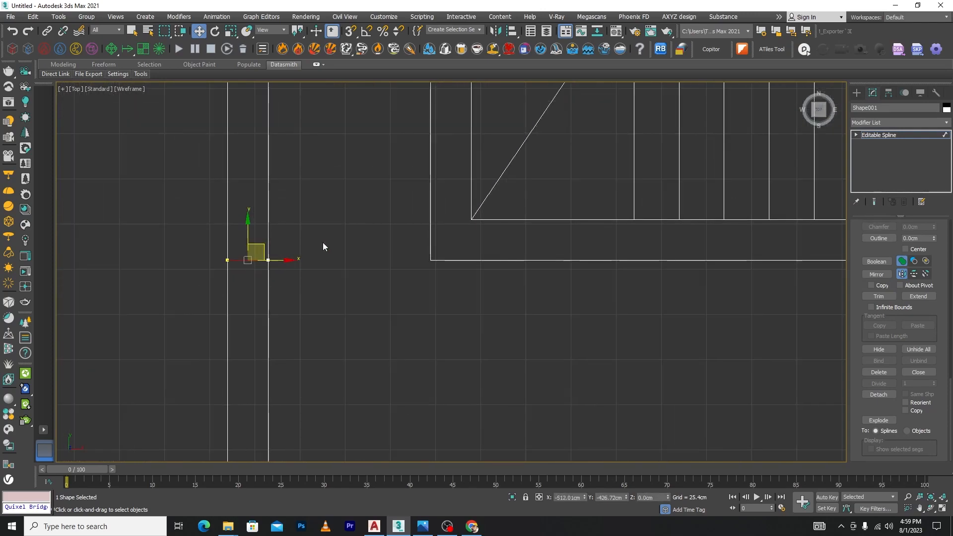
left_click(875, 395)
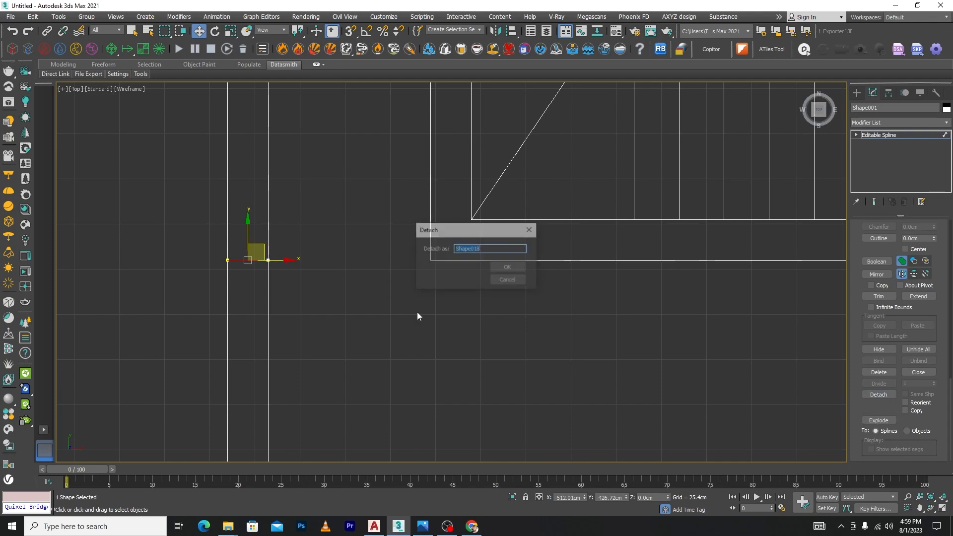
left_click(499, 267)
scroll(392, 243, "down", 15)
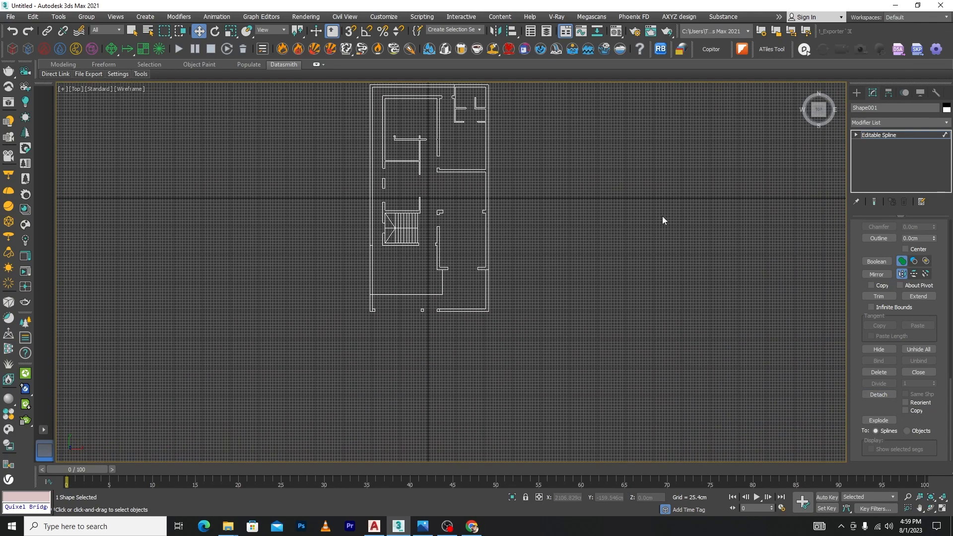
- Switch spline editing to the middle floor plan and detach its open front-left outline as a separate shape
middle_click_drag(662, 216, 287, 278)
scroll(412, 248, "down", 3)
scroll(541, 237, "up", 3)
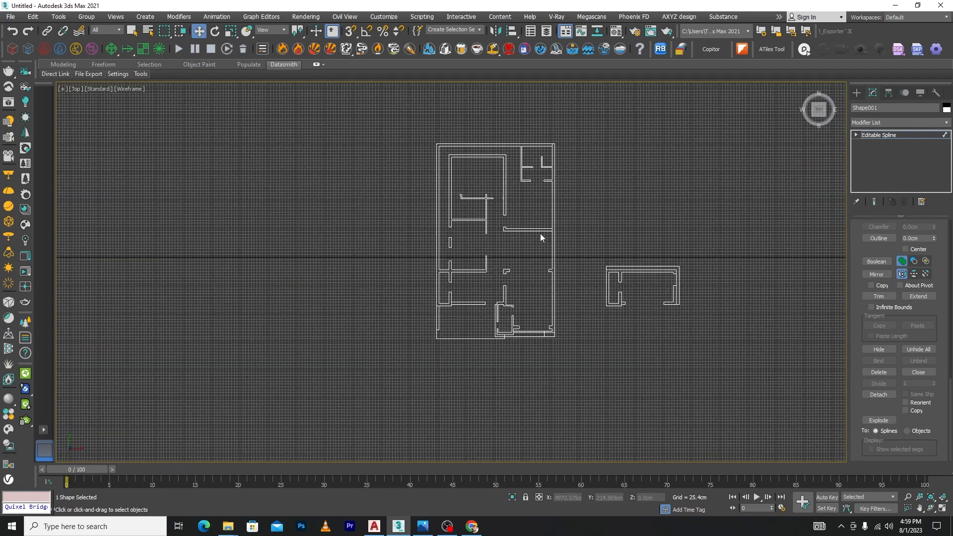
left_click(856, 134)
left_click(880, 162)
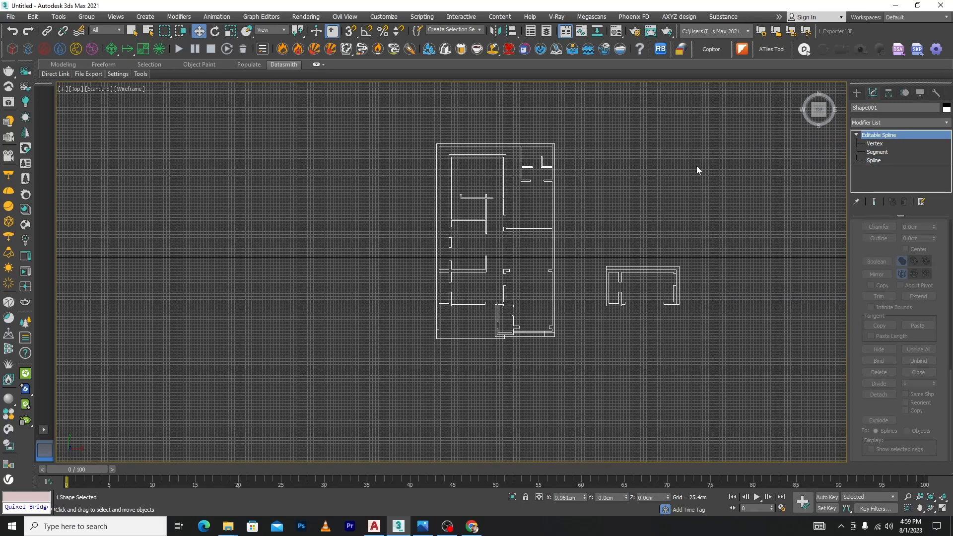
left_click(695, 167)
left_click(549, 197)
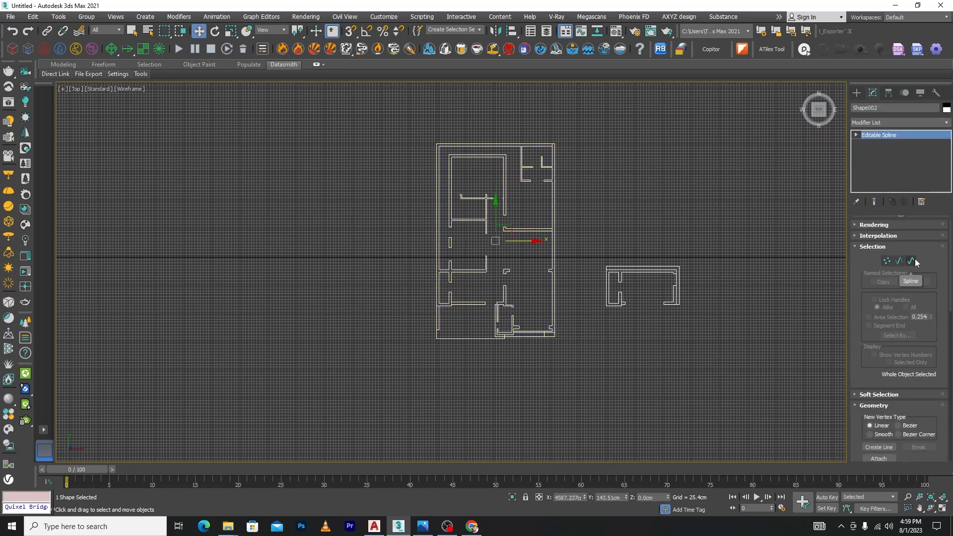
left_click(915, 263)
scroll(393, 328, "up", 4)
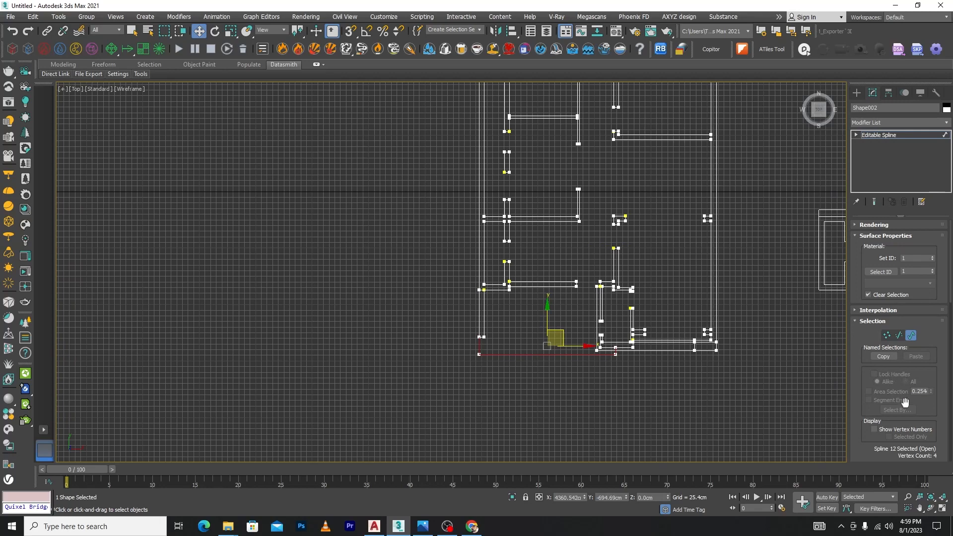
scroll(897, 297, "down", 10)
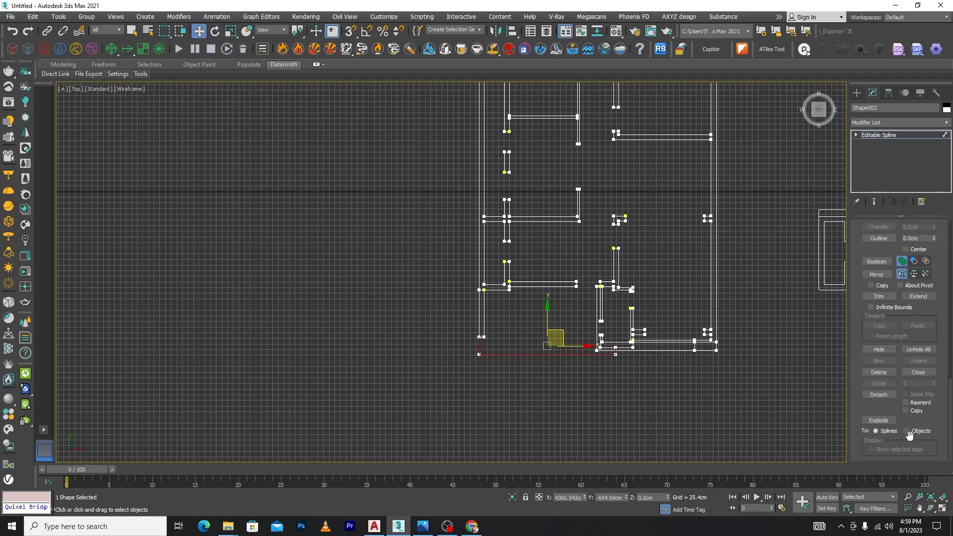
left_click(878, 394)
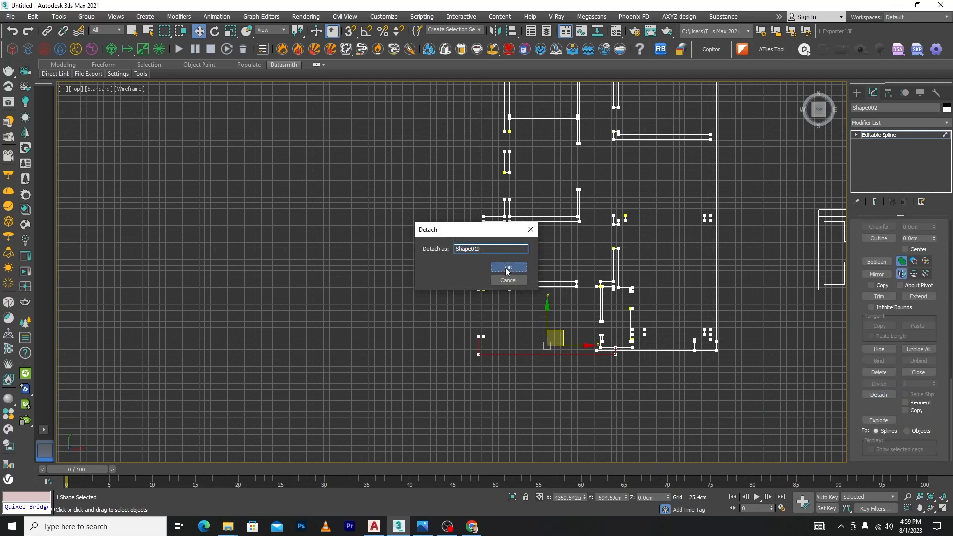
left_click(507, 267)
- Detach the short vertical wall at the middle plan's front-left side as a separate shape
scroll(500, 300, "up", 5)
scroll(487, 261, "down", 5)
left_click(475, 287)
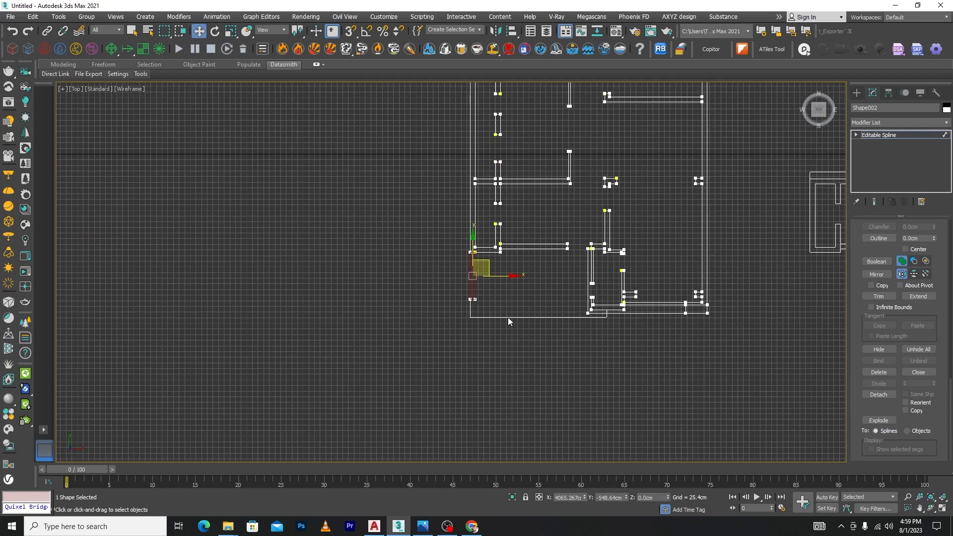
left_click(885, 394)
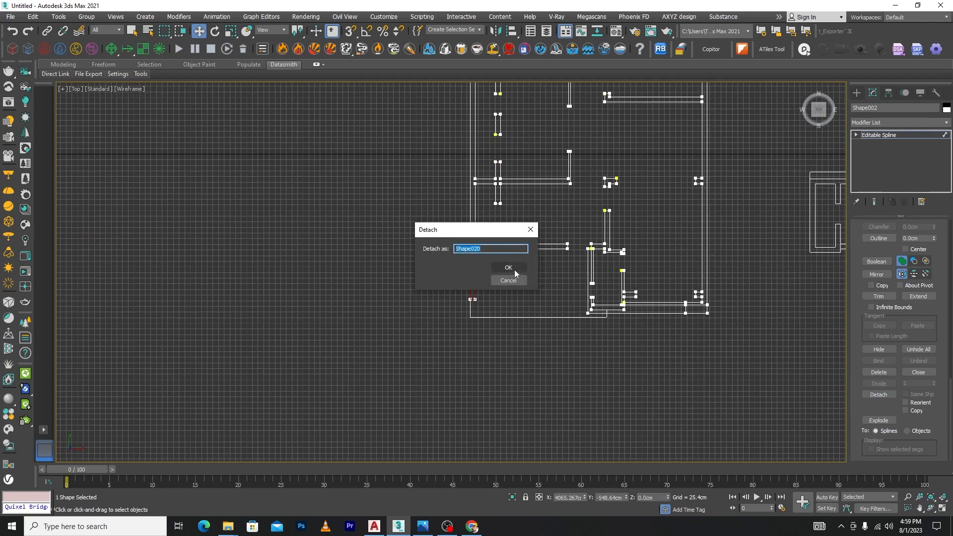
left_click(506, 269)
- Detach the outline around the front-right projection and the stepped wall just inside it as two separate shapes
scroll(705, 307, "up", 5)
left_click_drag(702, 286, 640, 314)
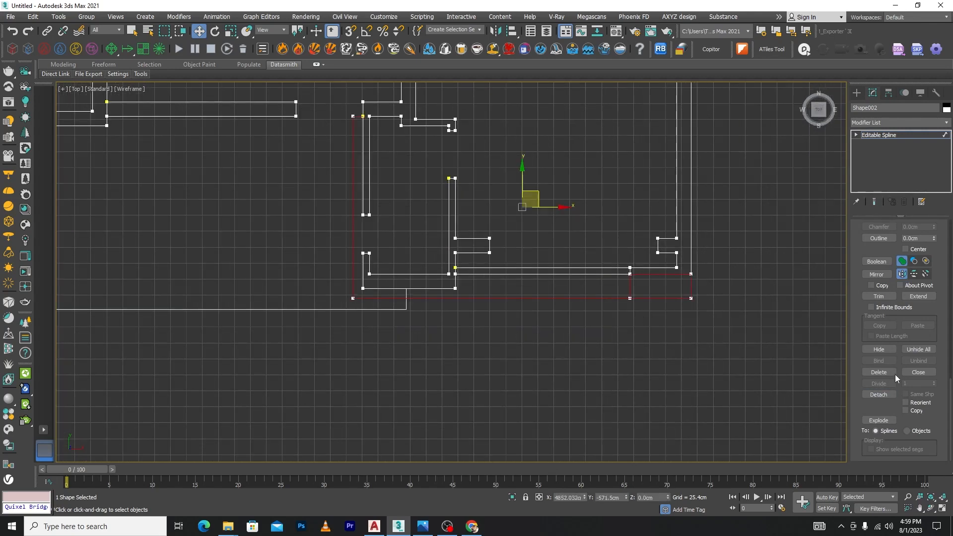
left_click(878, 394)
left_click(504, 267)
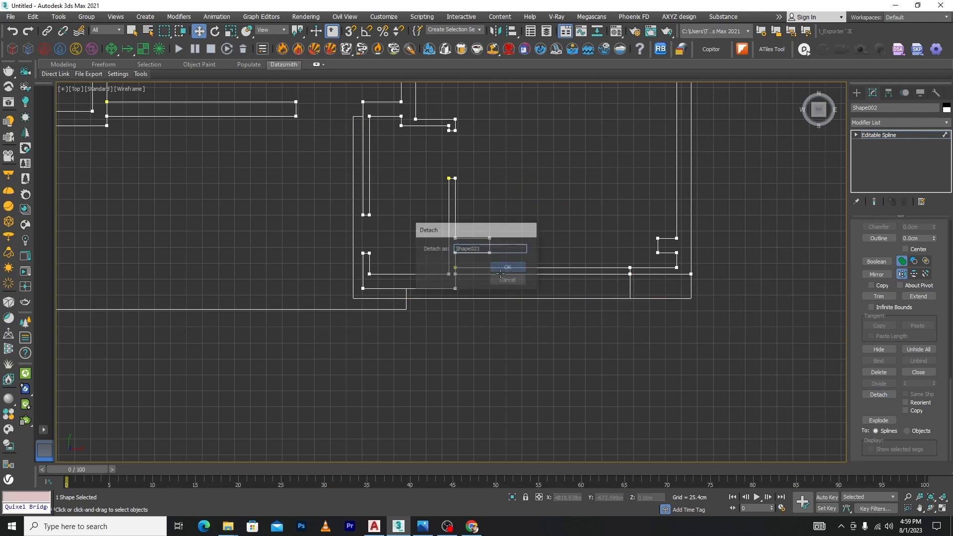
left_click(426, 289)
left_click(877, 395)
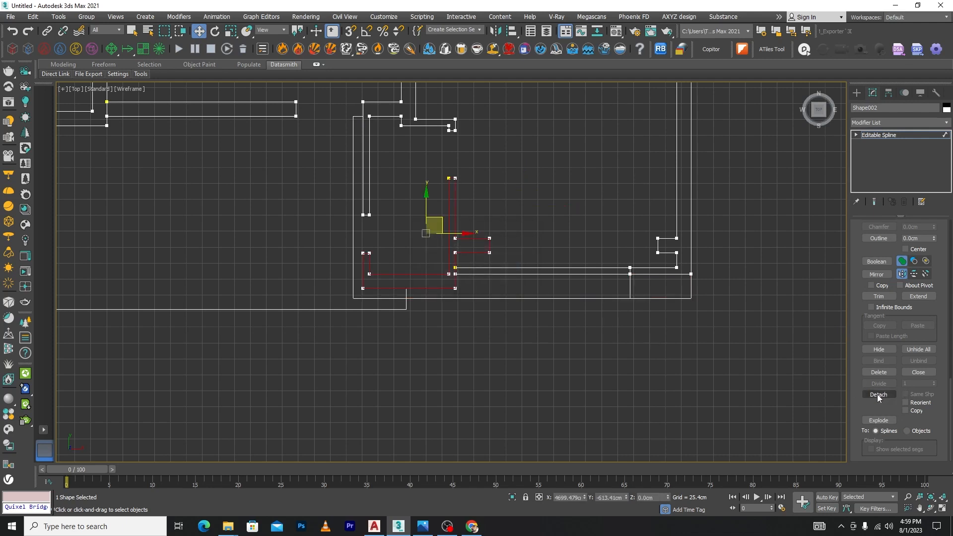
left_click(505, 268)
- Check the house reference photo and detach the long right outer wall with its short stubs as a separate shape
scroll(740, 302, "down", 4)
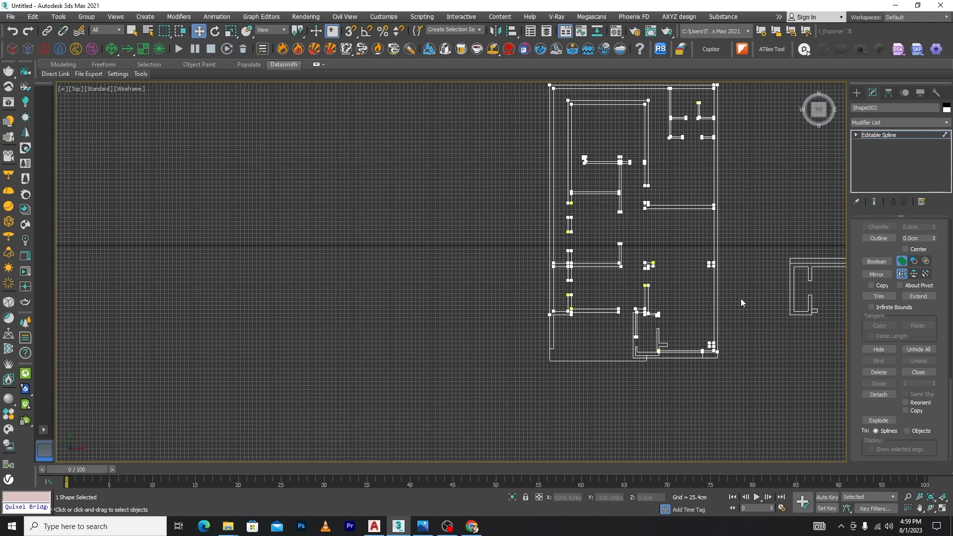
left_click_drag(664, 300, 664, 301)
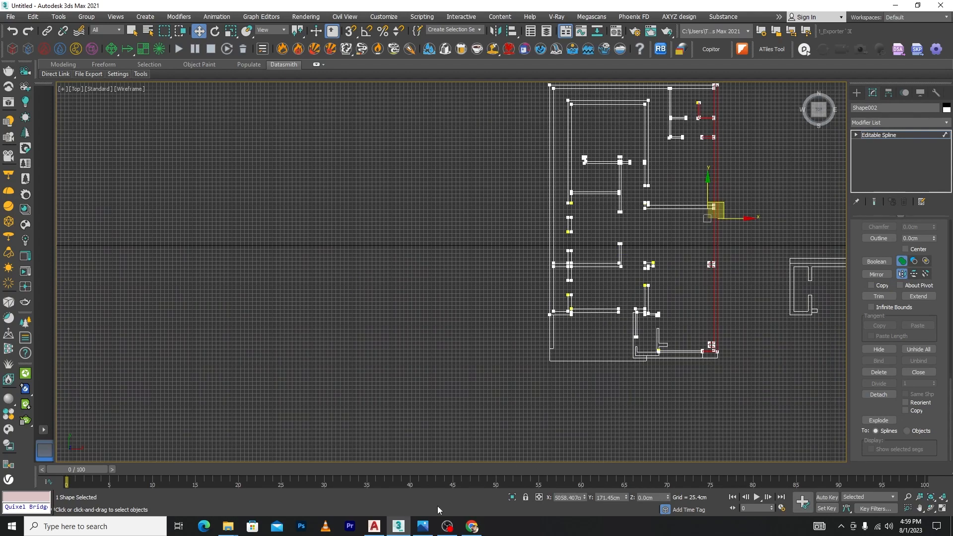
left_click(422, 526)
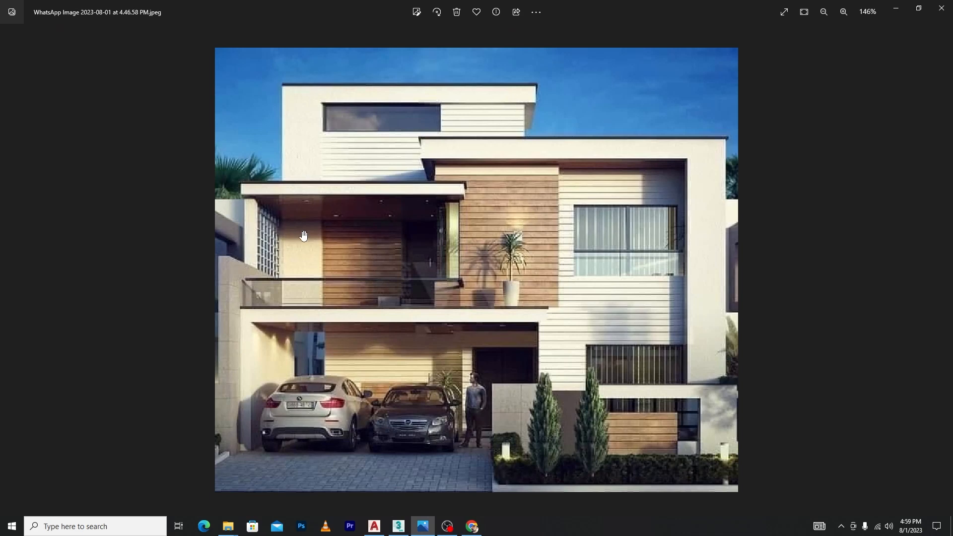
left_click(399, 524)
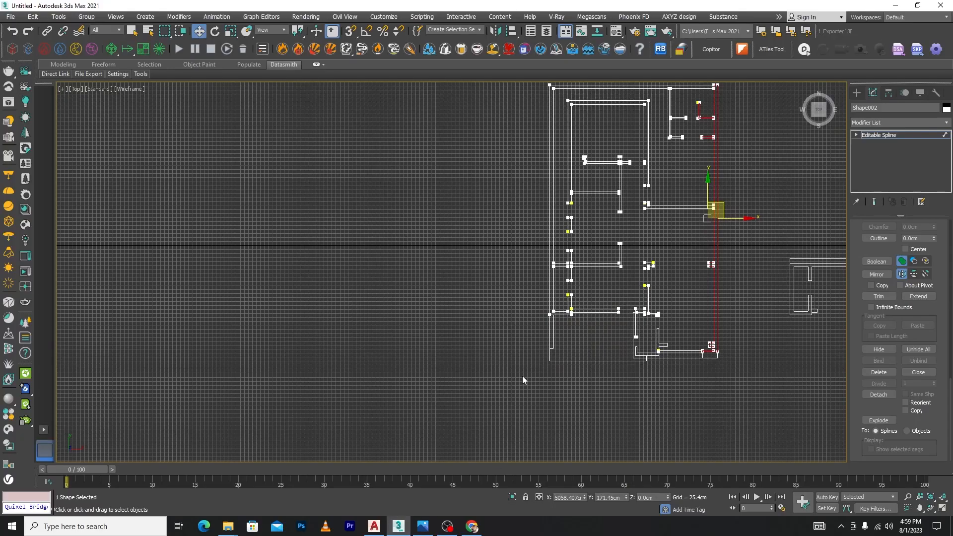
middle_click_drag(737, 178, 583, 246)
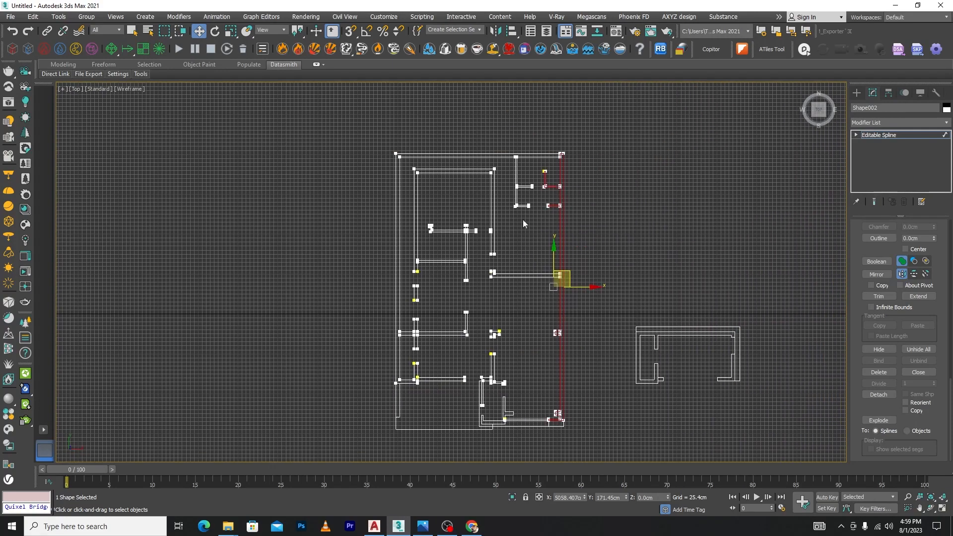
scroll(522, 219, "up", 2)
left_click(879, 420)
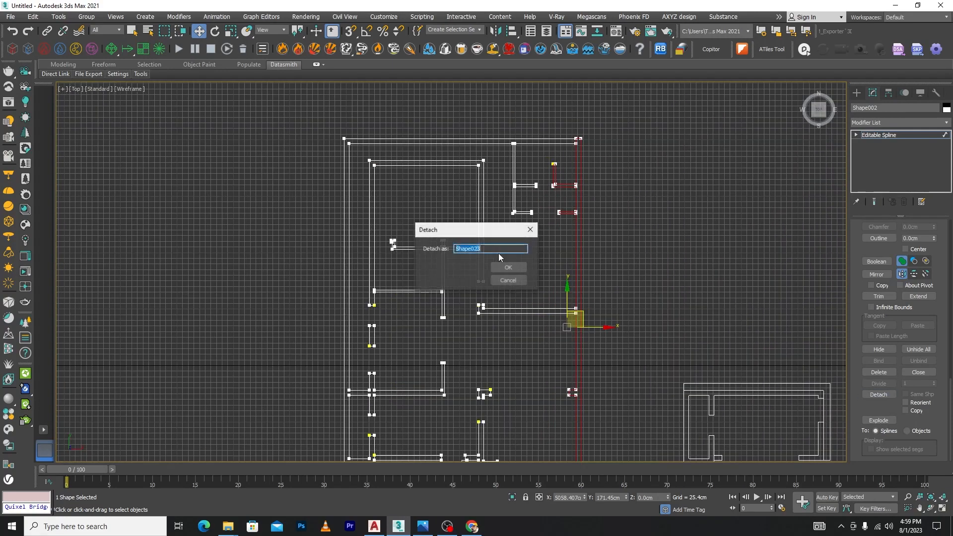
left_click(506, 268)
- Detach the upper-left room walls and the joined rear and left outer walls as two separate shapes
left_click(484, 222)
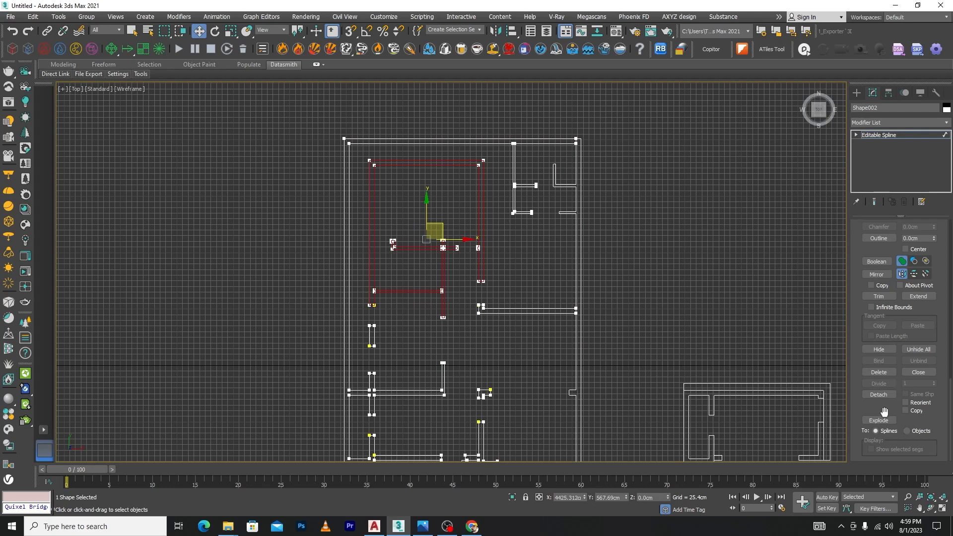
left_click(878, 394)
left_click(508, 268)
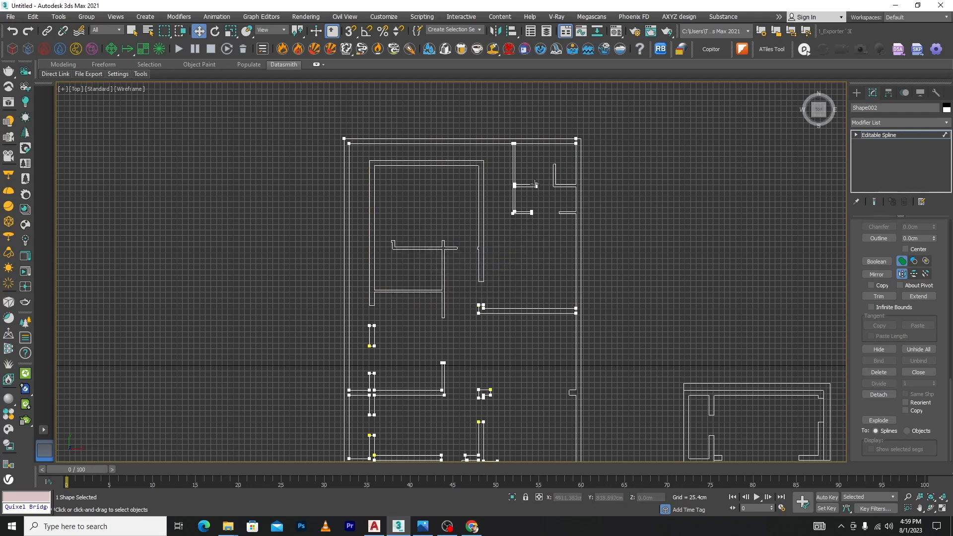
left_click(512, 201)
left_click(878, 394)
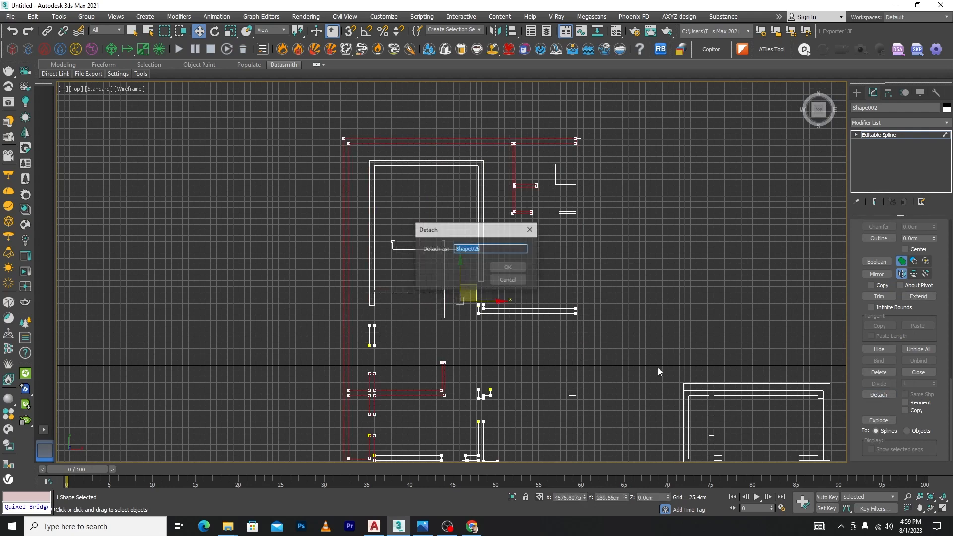
left_click(501, 268)
- Detach the short free-standing wall piece on the left and the small L-shaped column as two separate shapes
scroll(501, 264, "down", 4)
scroll(406, 258, "up", 4)
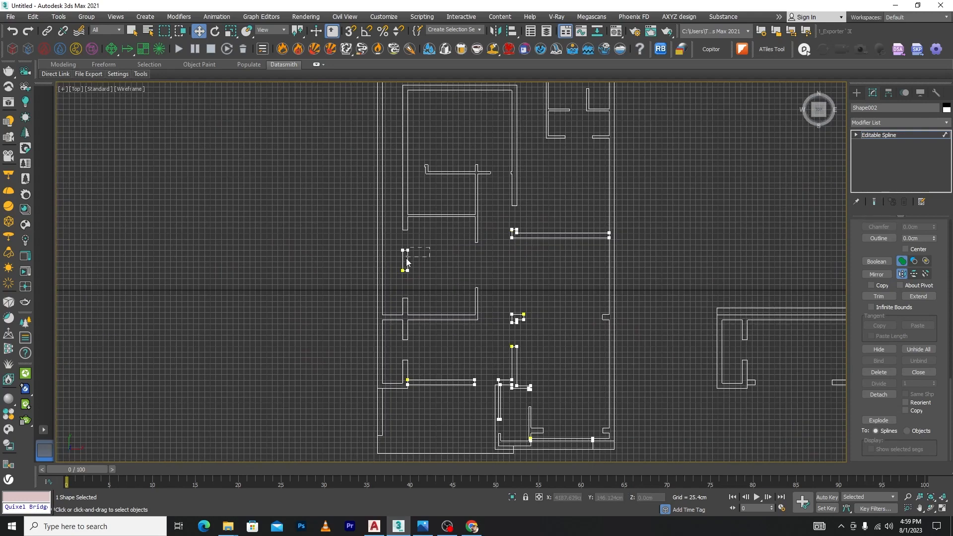
left_click(885, 394)
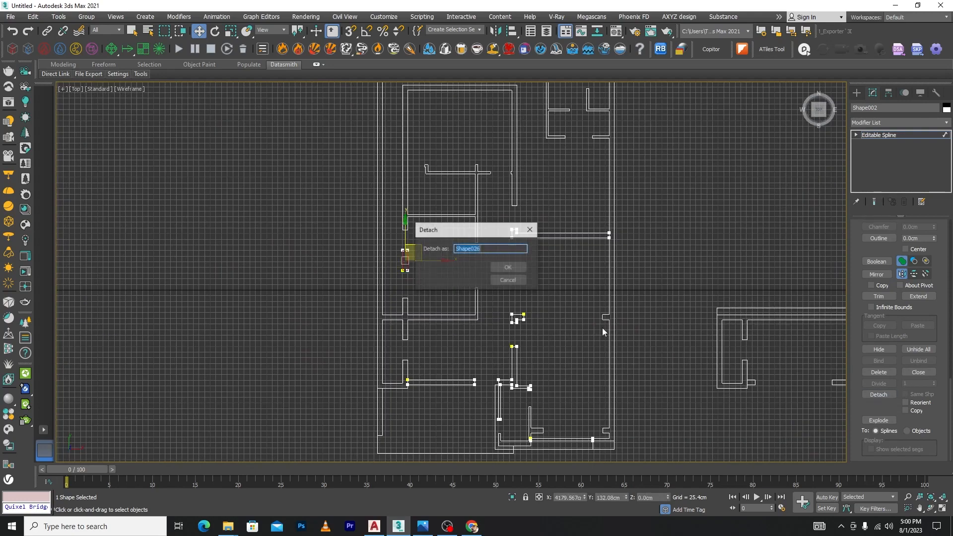
left_click(506, 268)
left_click_drag(545, 310, 499, 328)
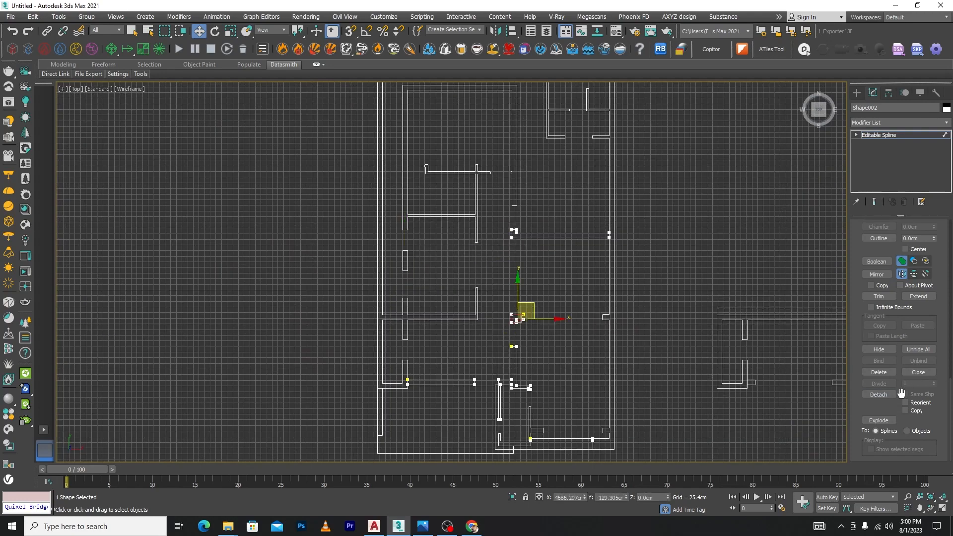
left_click(891, 394)
left_click(511, 268)
- Detach the long horizontal partition on the right and the stepped wall above the front projection as two separate shapes
scroll(496, 228, "up", 5)
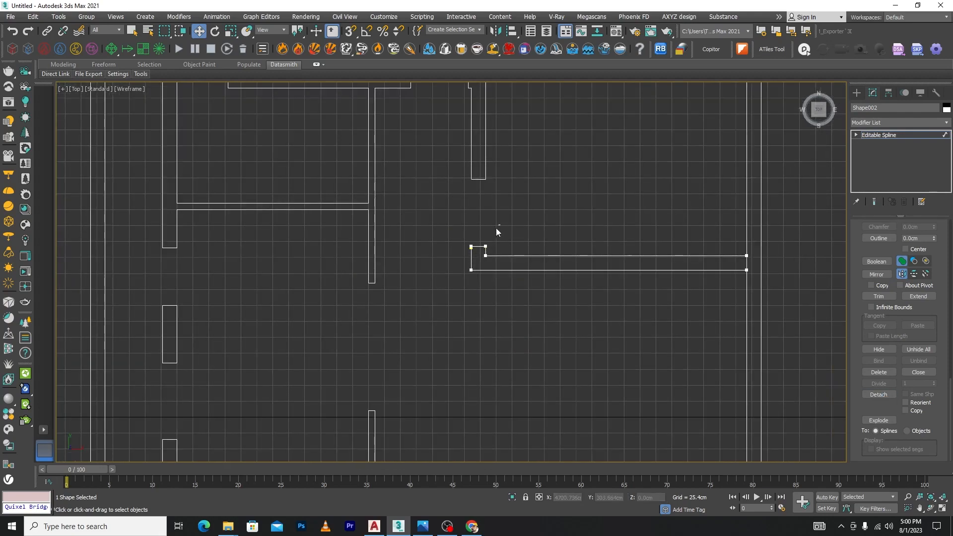
left_click(507, 255)
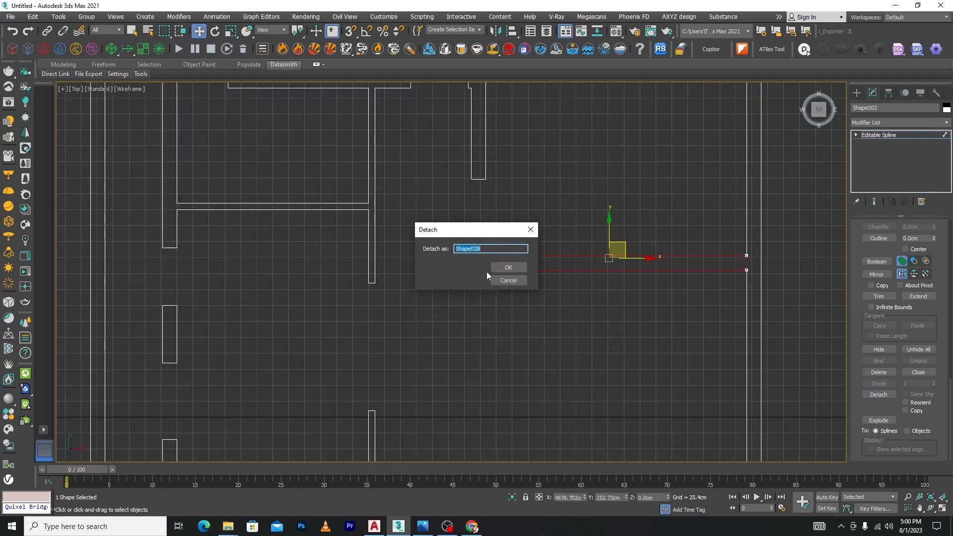
left_click(509, 267)
scroll(532, 216, "down", 5)
scroll(532, 209, "up", 6)
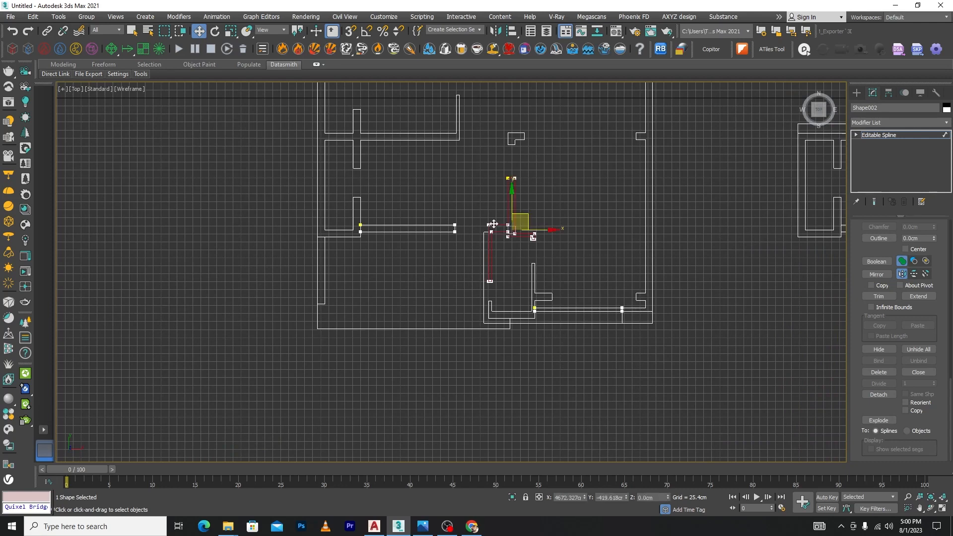
left_click(878, 394)
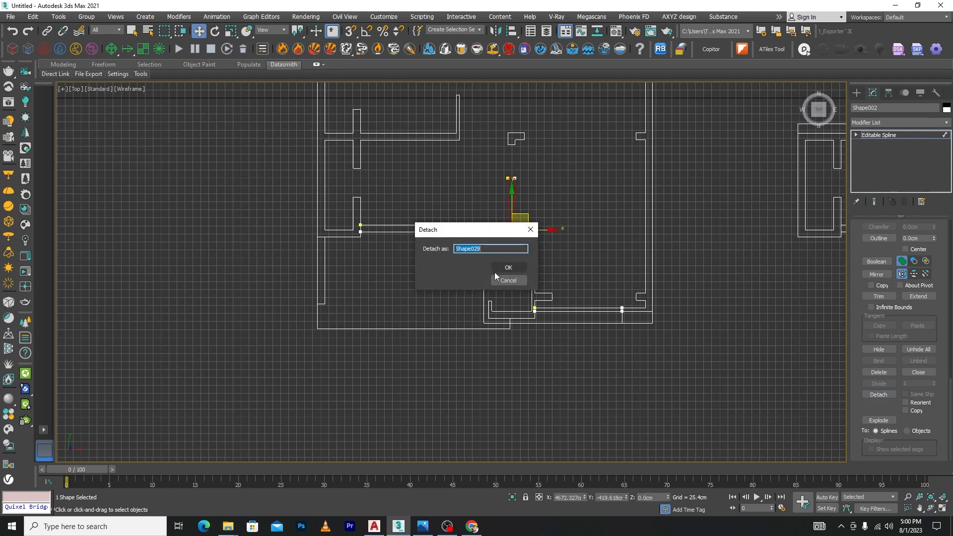
left_click(518, 271)
- Detach the straight horizontal wall of the front-left room as a separate shape
scroll(480, 236, "up", 4)
scroll(418, 205, "down", 4)
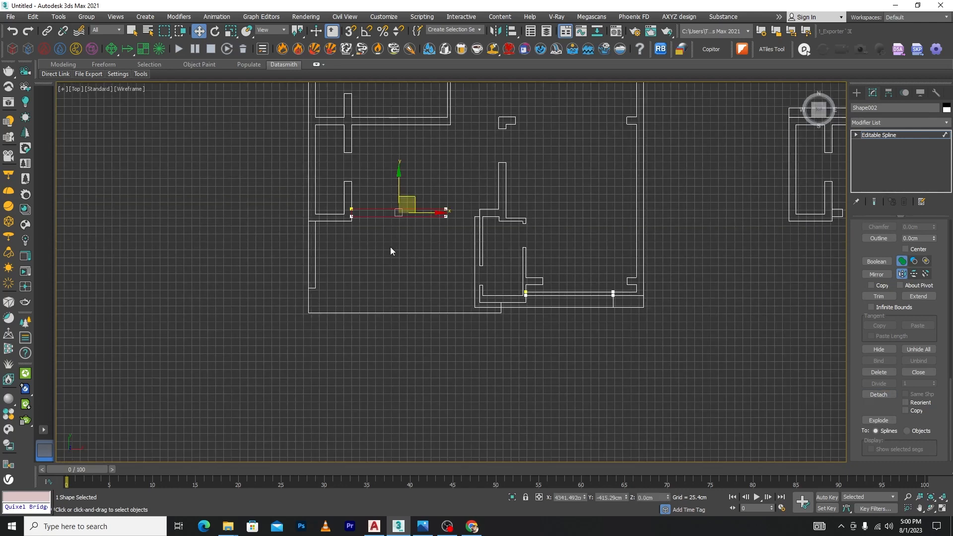
left_click(878, 394)
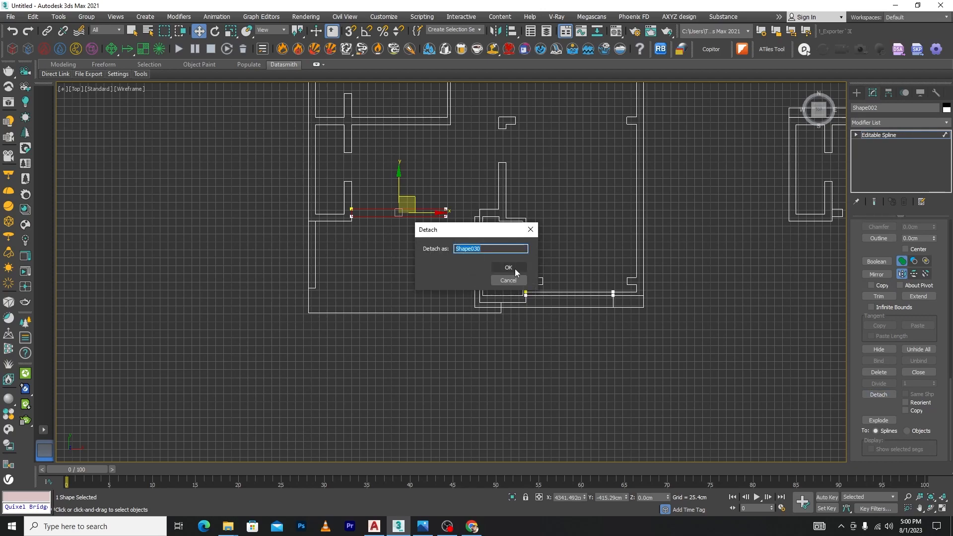
left_click(514, 269)
scroll(428, 251, "down", 5)
scroll(420, 159, "up", 2)
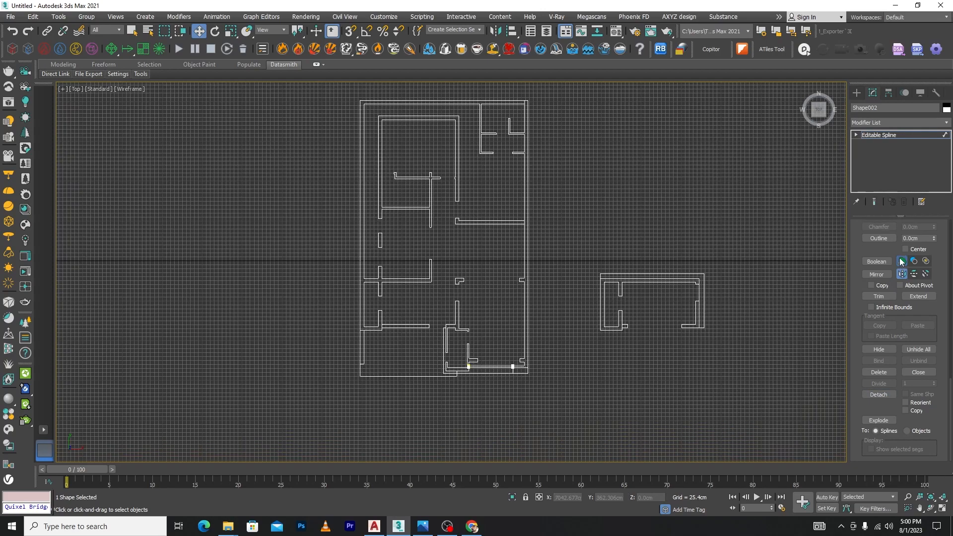
- Detach the outer L-shaped strip along the rear and right edges of the small separate plan as its own shape
left_click(863, 135)
scroll(587, 315, "up", 6)
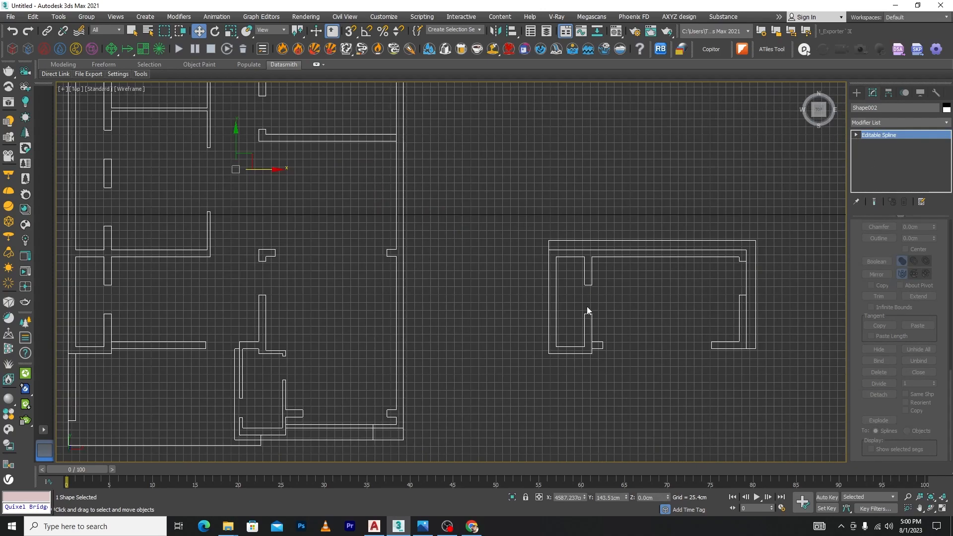
left_click(584, 336)
scroll(580, 238, "down", 6)
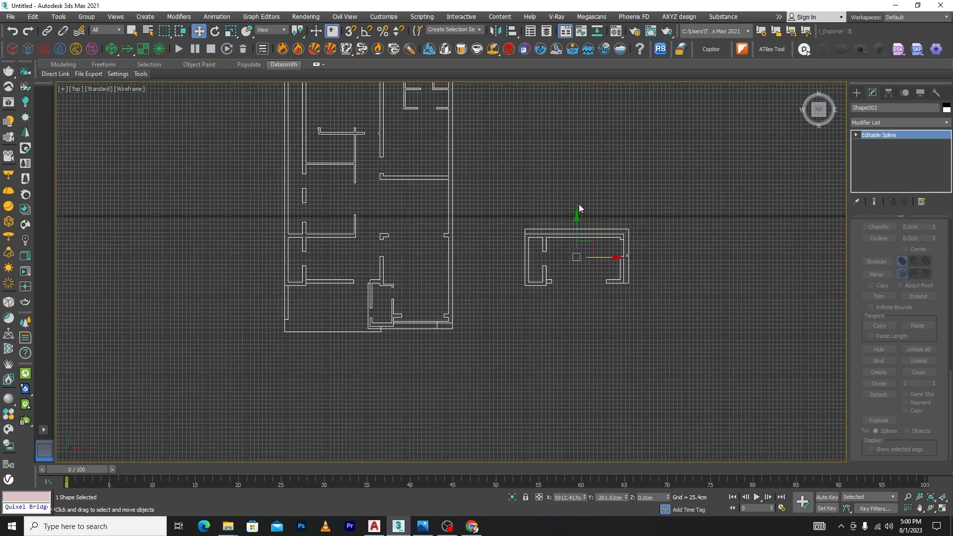
left_click(856, 134)
left_click(874, 160)
scroll(636, 247, "up", 4)
left_click(614, 240)
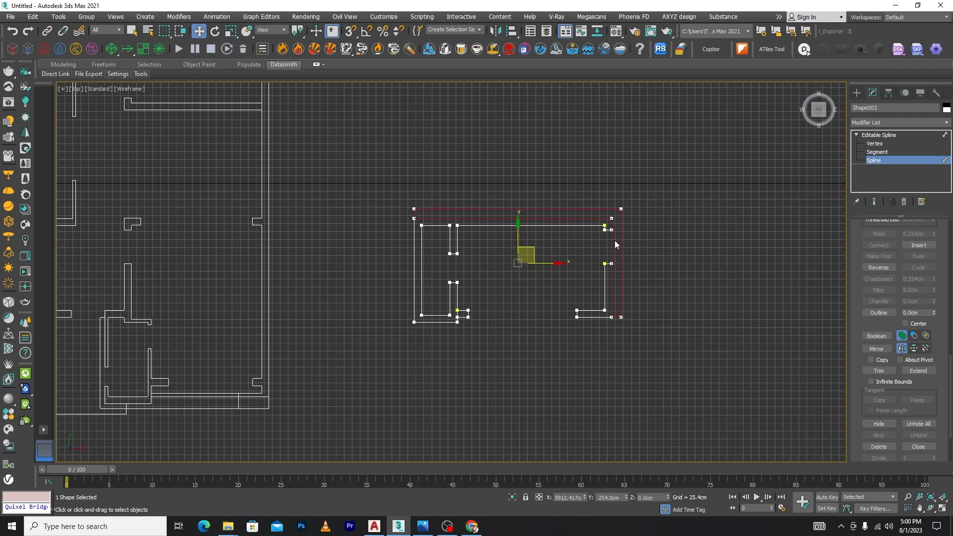
scroll(951, 375, "down", 3)
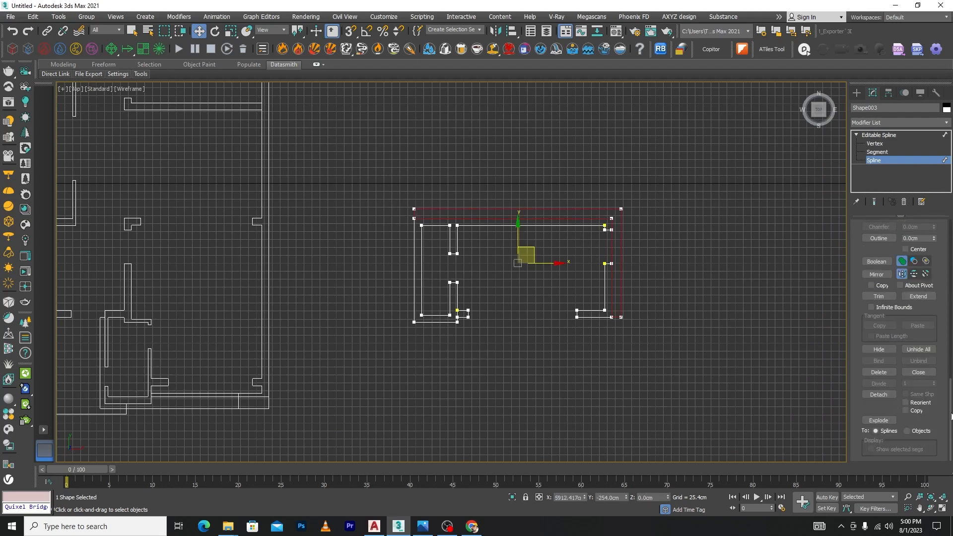
left_click(878, 395)
left_click(525, 267)
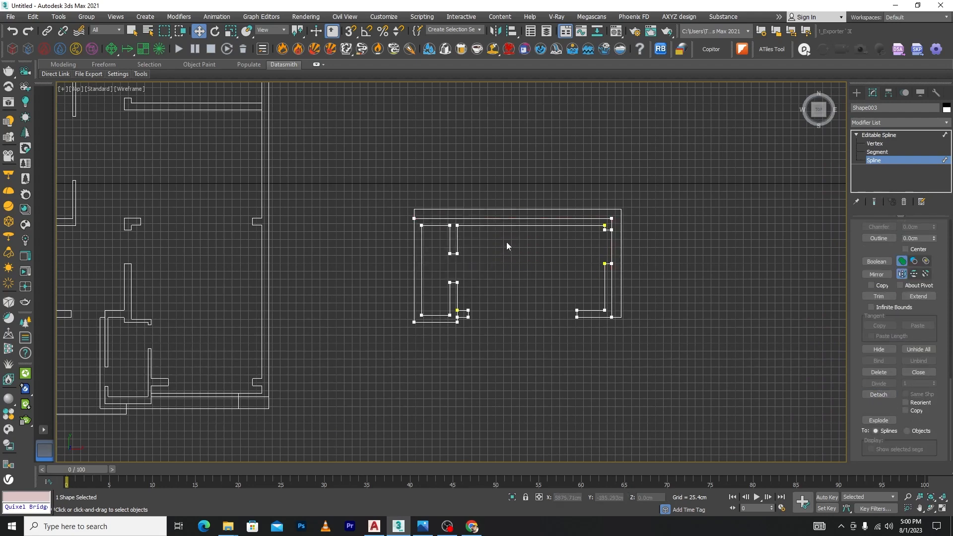
- Detach the joined rear wall and left-room walls of the small plan as a separate shape
scroll(951, 408, "up", 6)
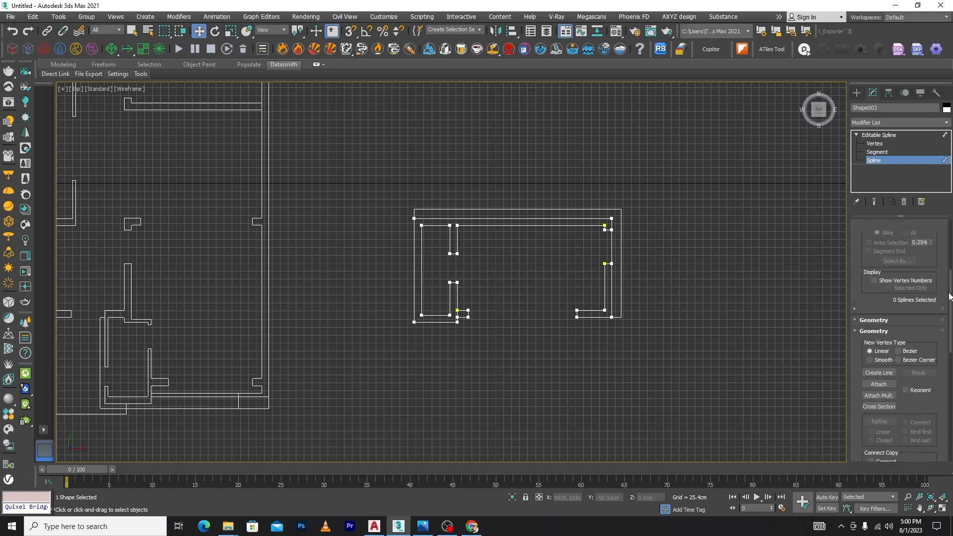
scroll(485, 292, "up", 3)
left_click_drag(417, 306, 404, 394)
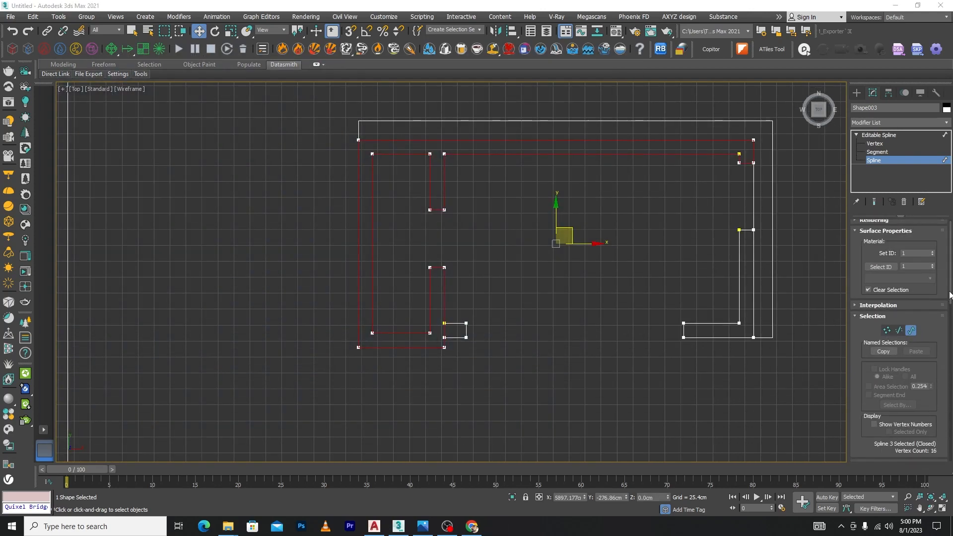
scroll(944, 359, "down", 5)
scroll(944, 359, "down", 5)
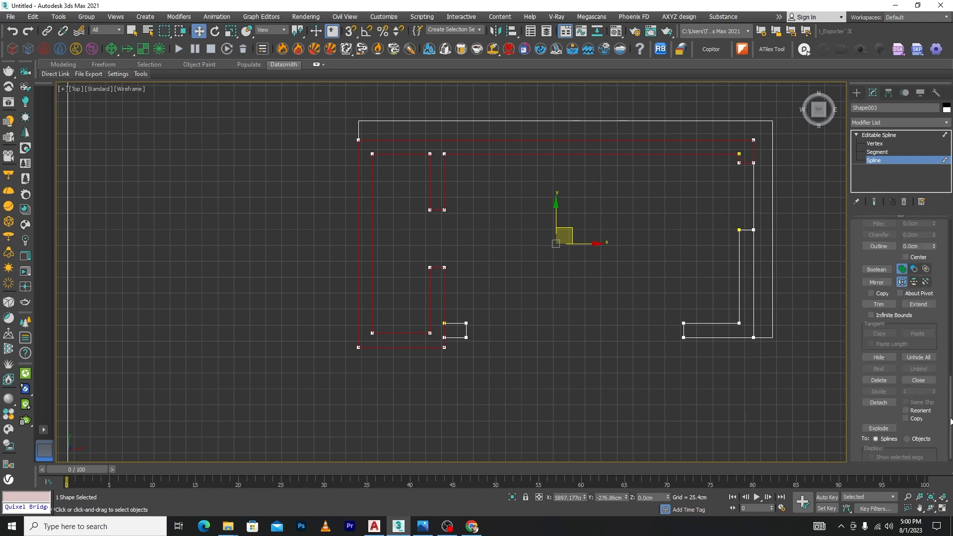
scroll(874, 405, "down", 3)
left_click(878, 400)
left_click(503, 269)
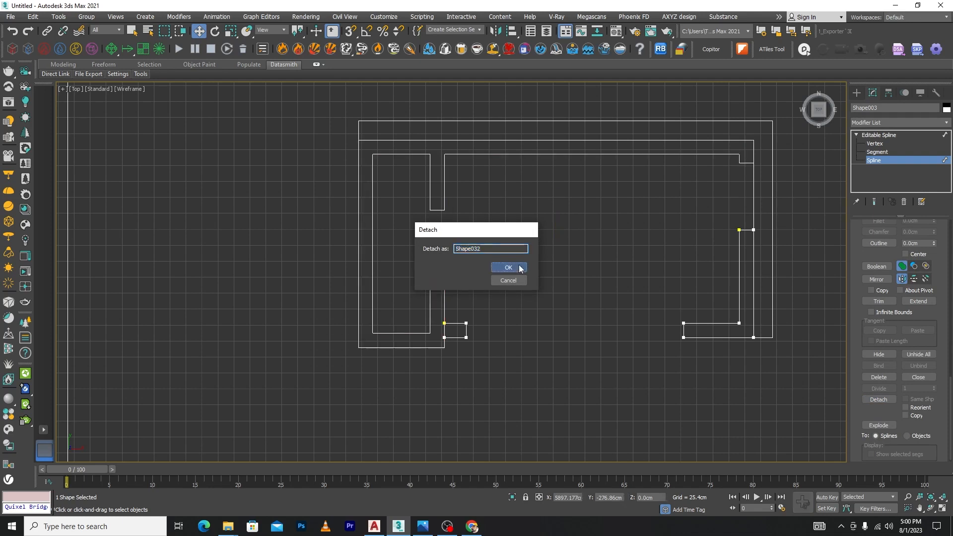
- Detach the L-shaped front-right wall and the short front-left wall stub of the small plan, and leave spline editing
left_click_drag(551, 416, 551, 417)
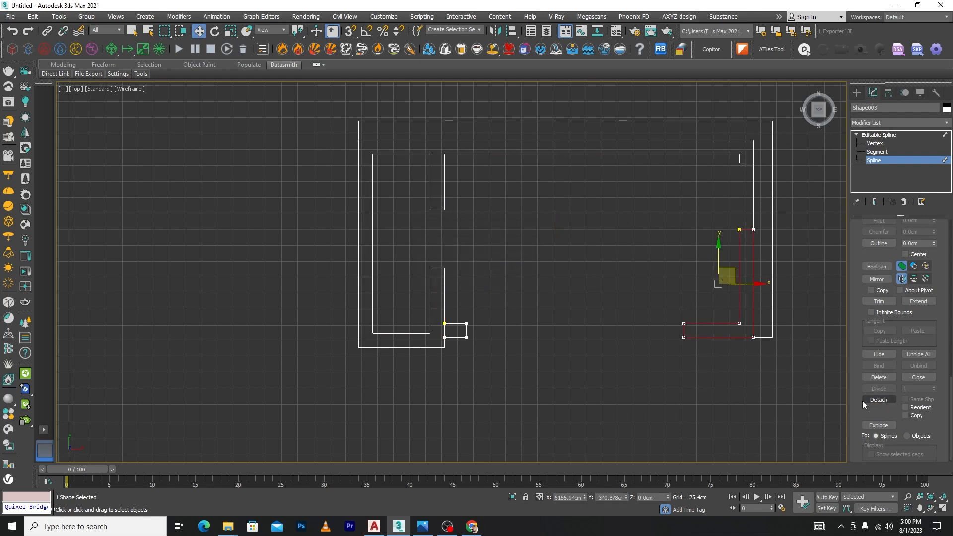
left_click_drag(712, 302, 464, 379)
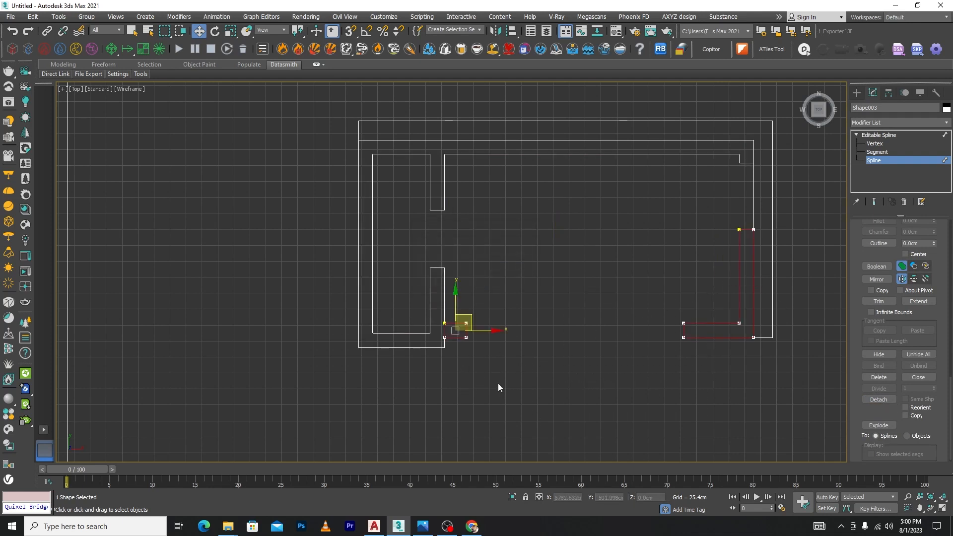
left_click(879, 399)
left_click(504, 272)
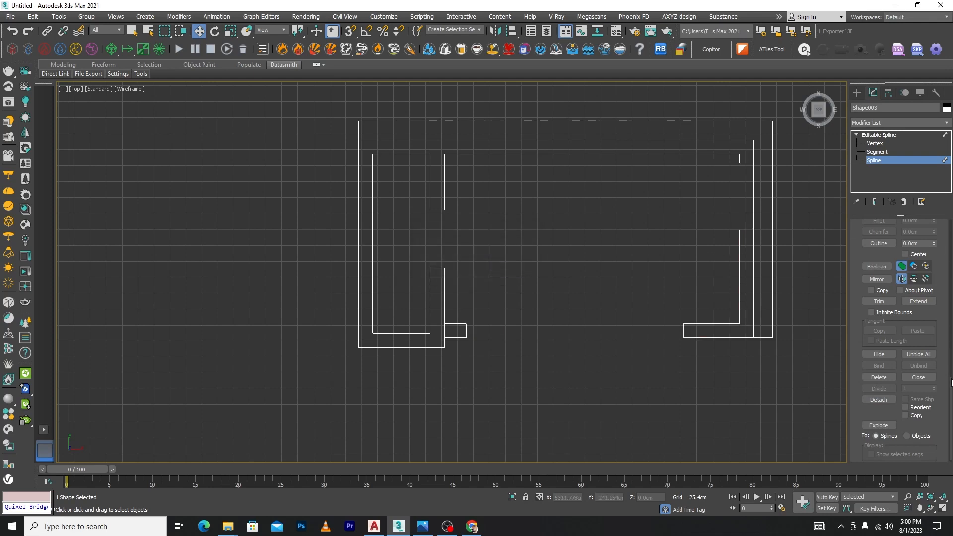
left_click_drag(950, 400, 950, 197)
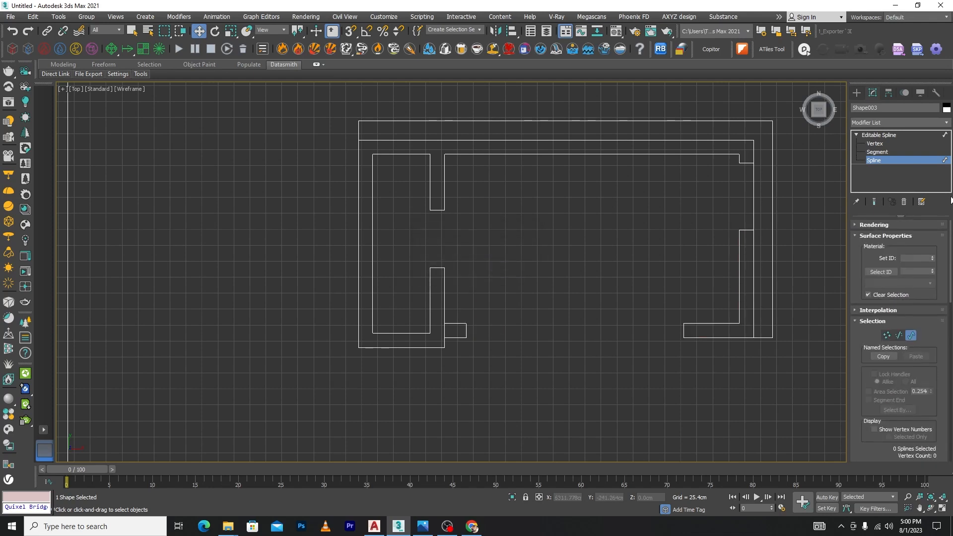
left_click(911, 336)
- Extrude the joined right-side walls of the first large floor plan by 335.28 cm
scroll(647, 202, "down", 7)
left_click(603, 284)
scroll(603, 284, "down", 4)
middle_click_drag(283, 220, 442, 252)
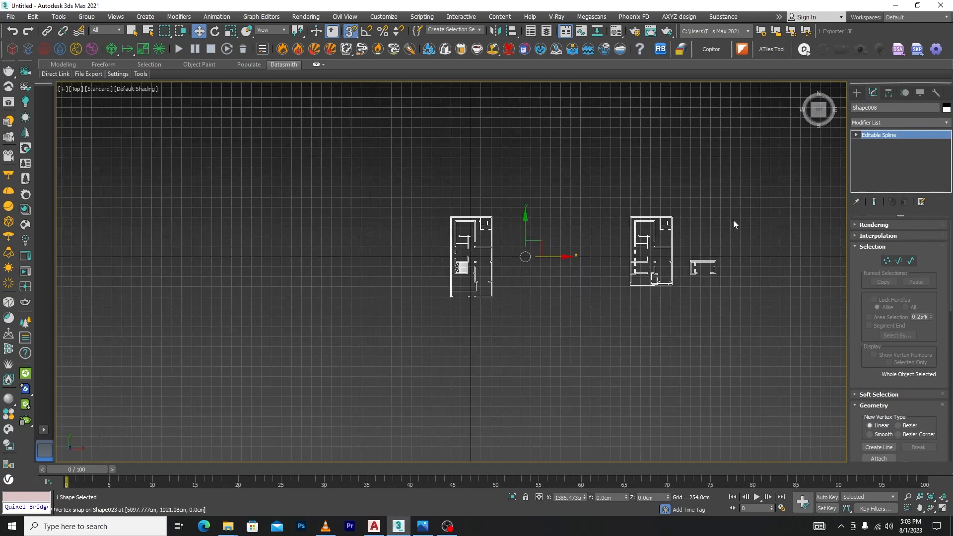
scroll(496, 260, "up", 4)
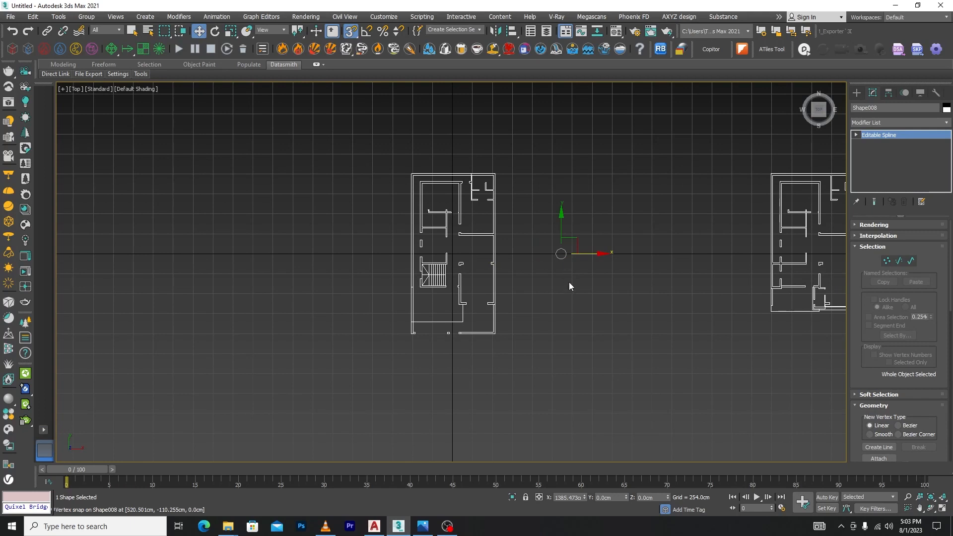
left_click(568, 282)
left_click(492, 238)
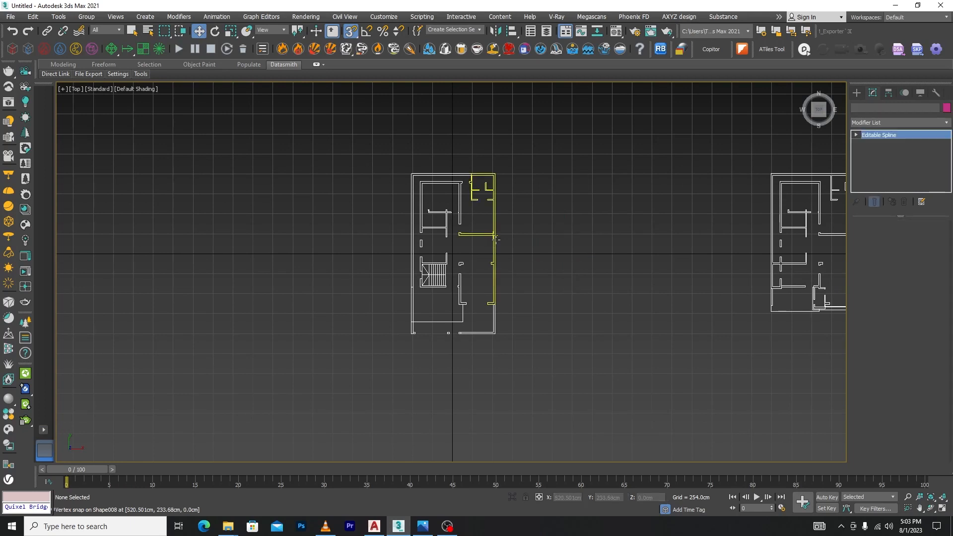
left_click(946, 123)
scroll(900, 198, "down", 15)
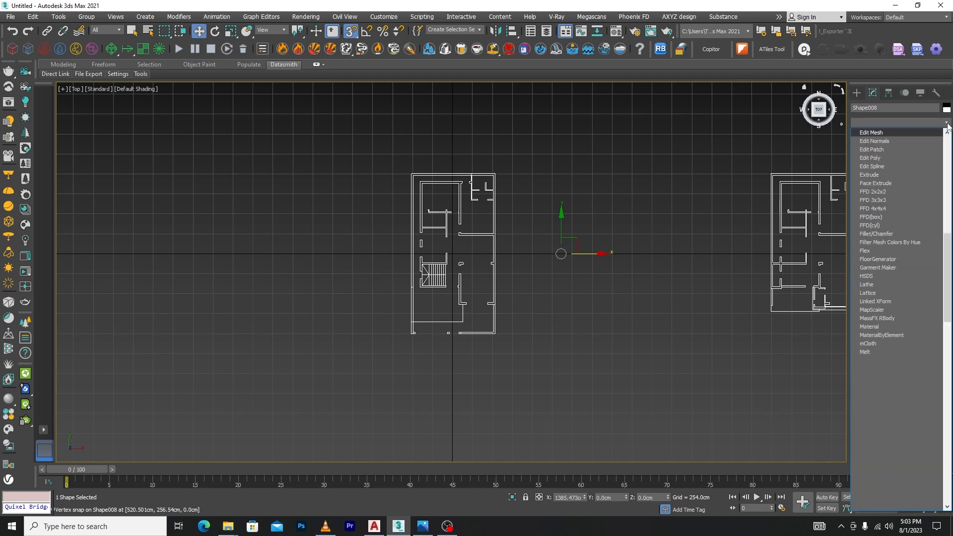
left_click(900, 129)
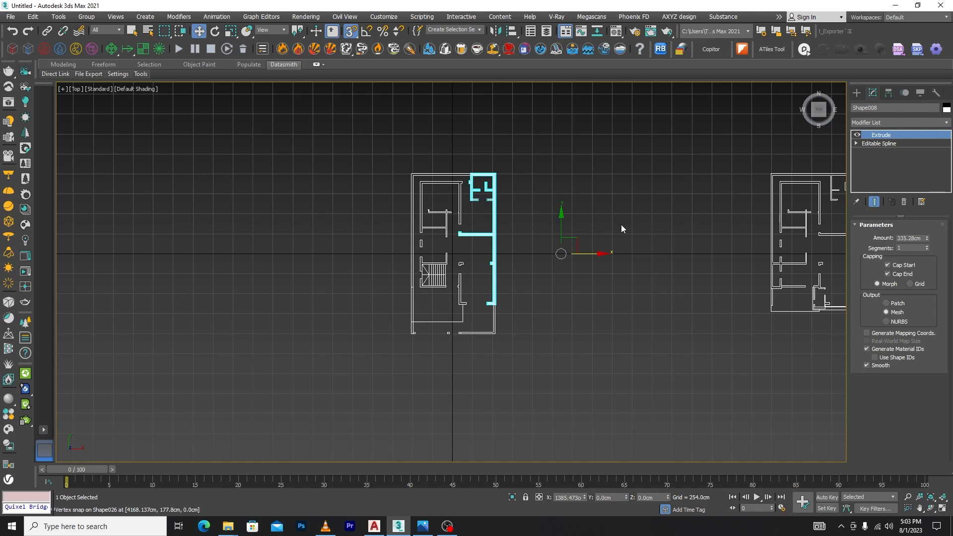
- Switch the display units from metric to US Standard, in feet with fractional inches
left_click(382, 17)
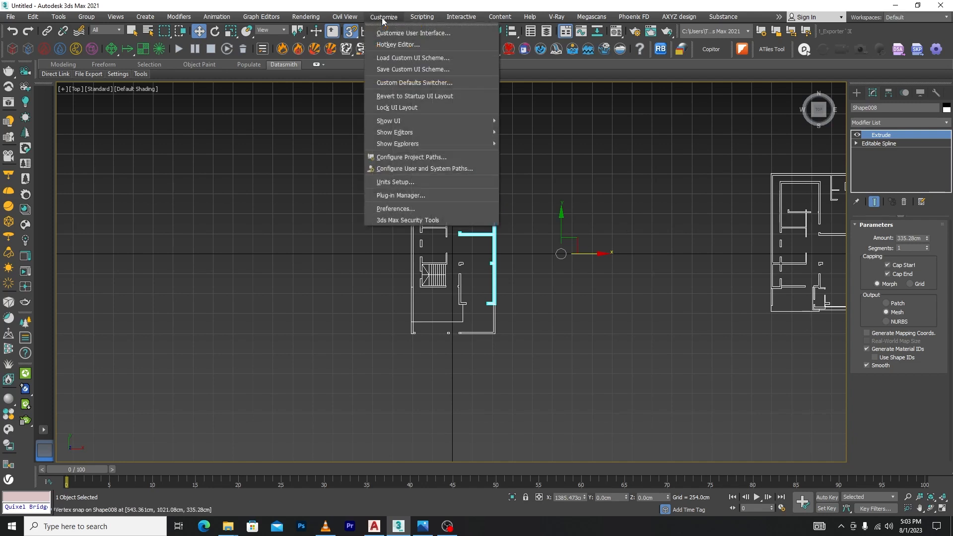
left_click(395, 182)
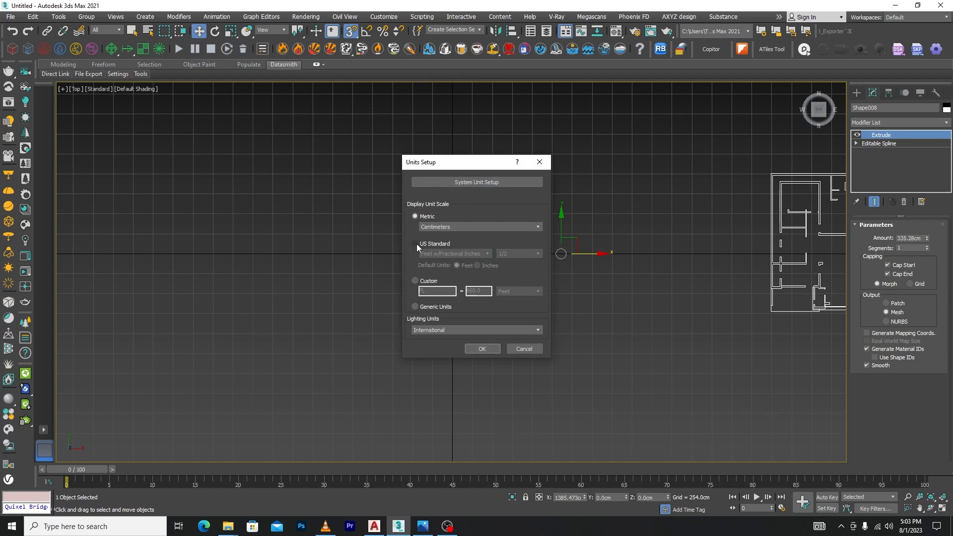
left_click(415, 243)
left_click(482, 348)
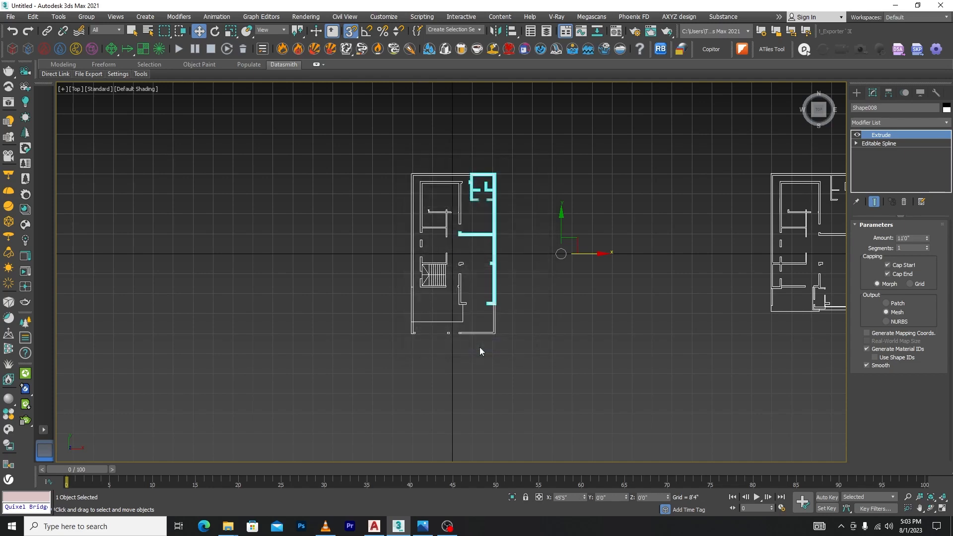
left_click(579, 338)
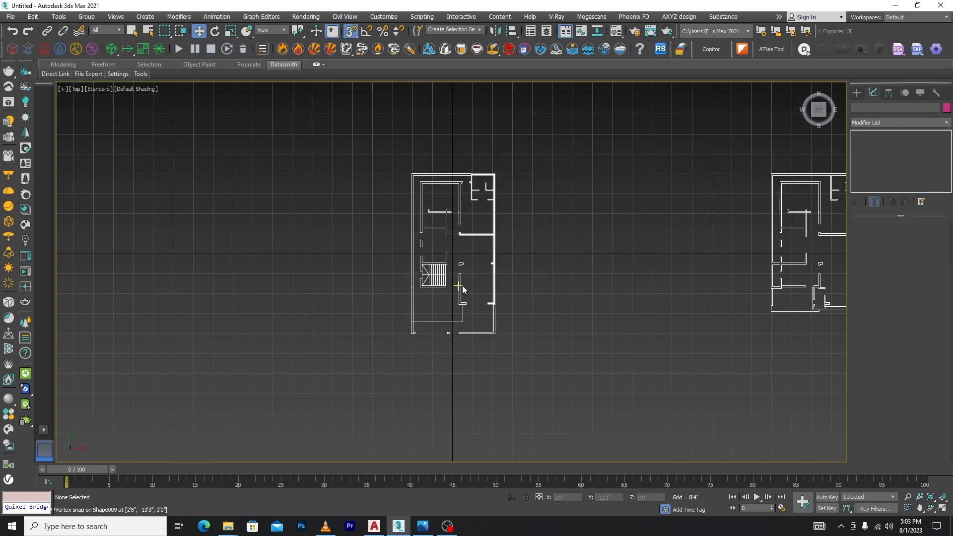
- Draw a box between the inner corners of the front-right room, 16'0" by 13'7 1/2" and 11'0" high, and show its parameters
scroll(533, 261, "up", 4)
scroll(525, 388, "down", 3)
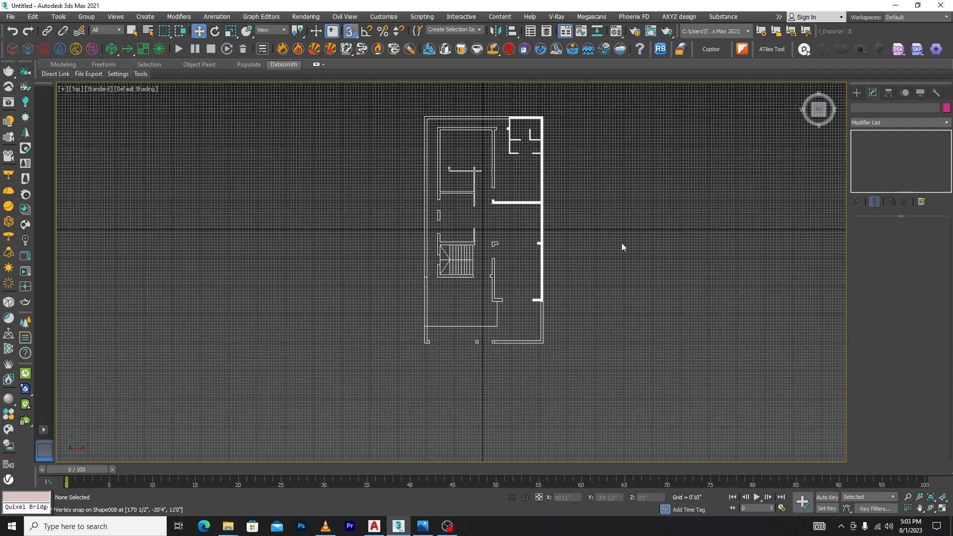
scroll(551, 270, "up", 4)
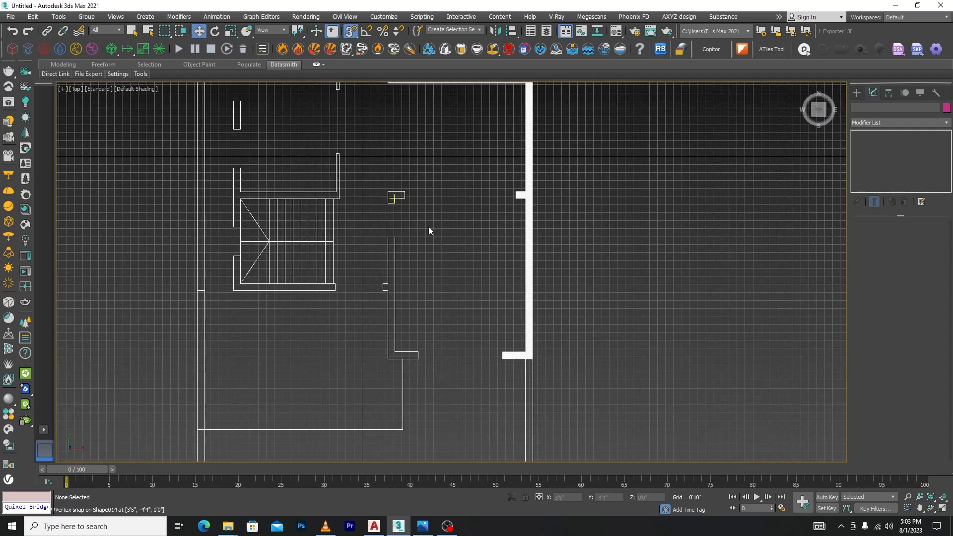
left_click(855, 93)
left_click(878, 152)
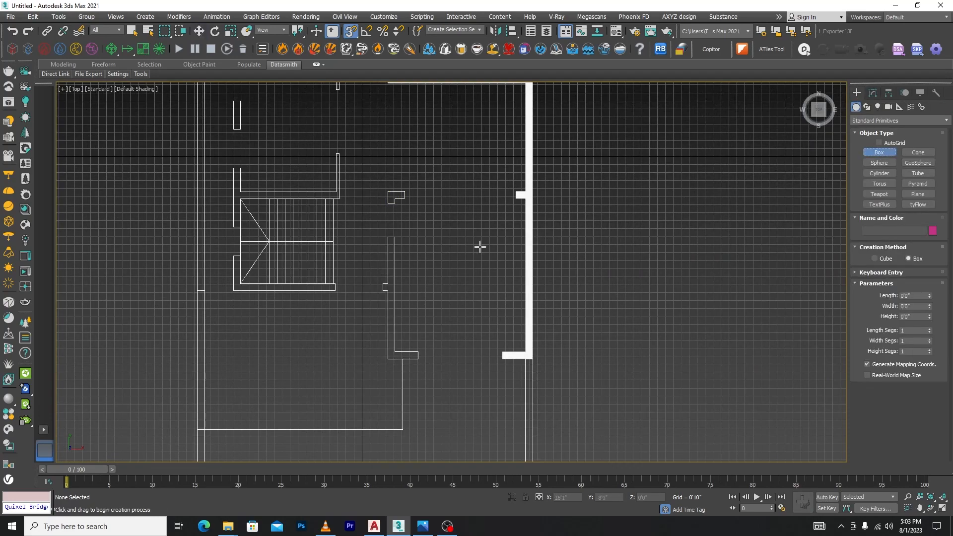
left_click_drag(395, 198, 525, 353)
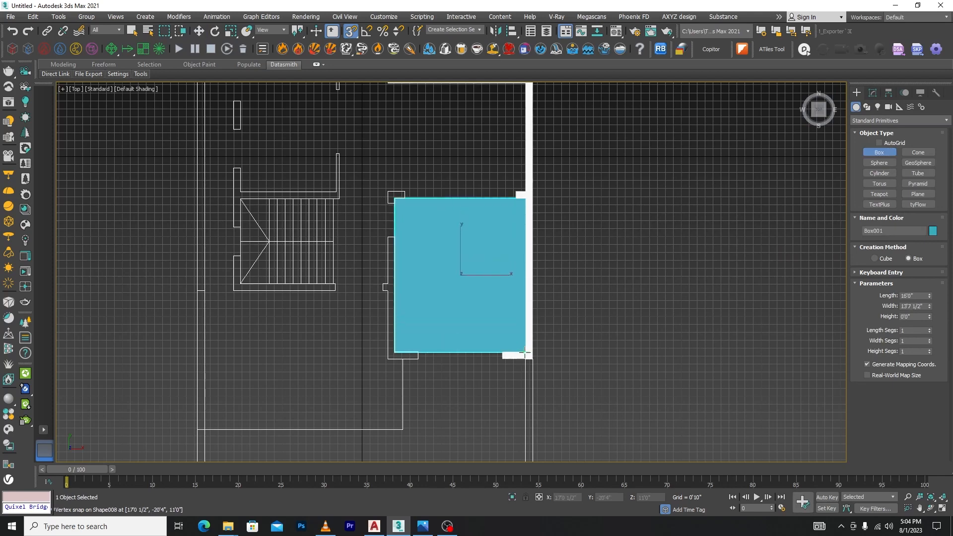
left_click(528, 317)
key("w")
left_click(872, 93)
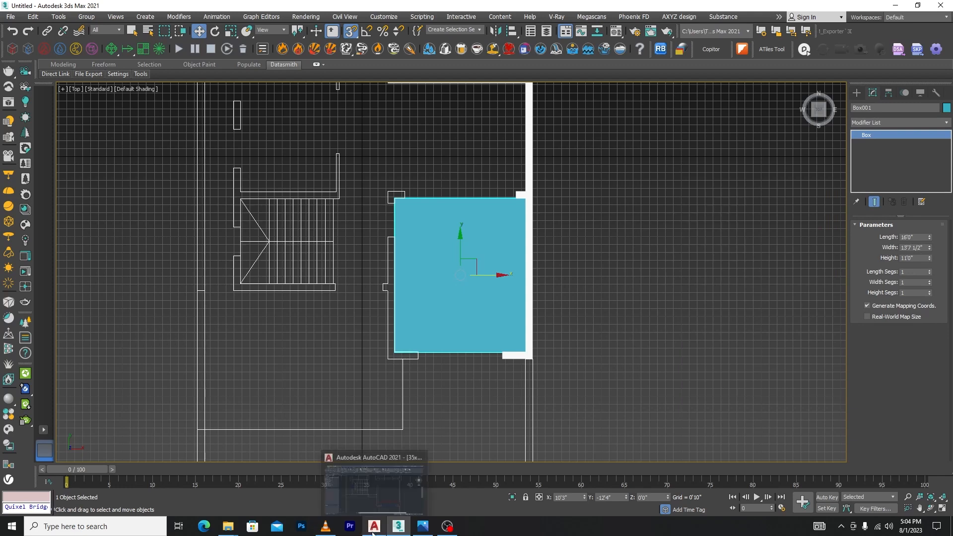
- Check the front-right room's dimensions in the 35x65 drawing in AutoCAD, return to 3ds Max and delete the box
left_click(374, 483)
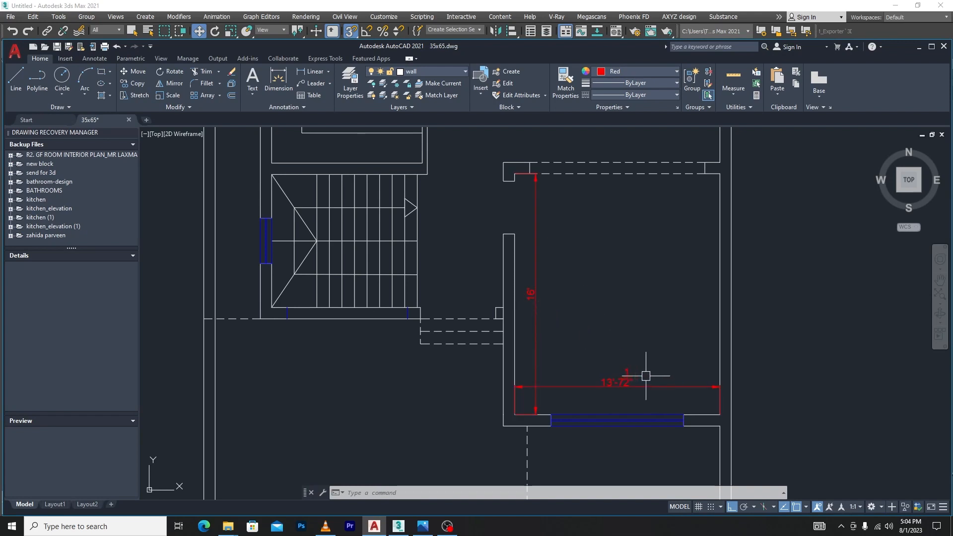
key("alt+Tab")
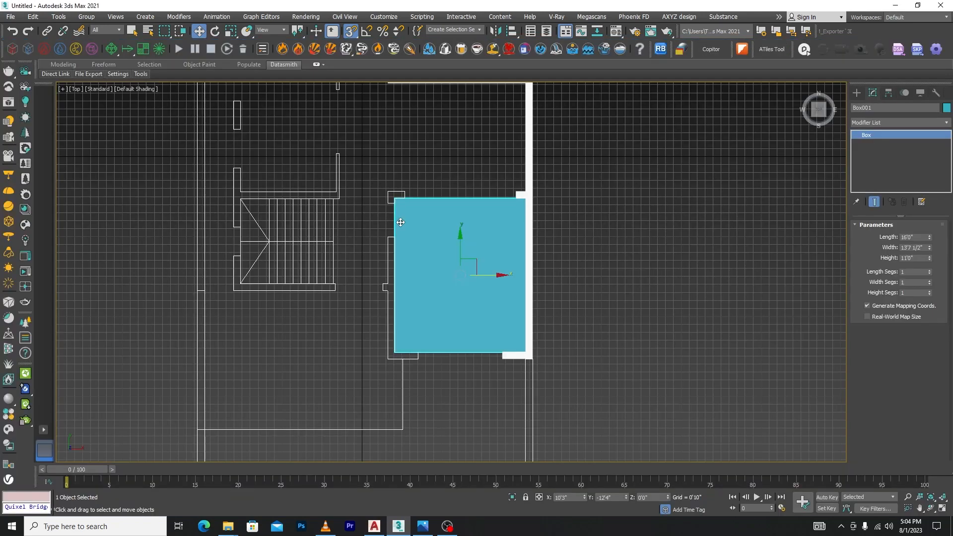
scroll(397, 218, "down", 8)
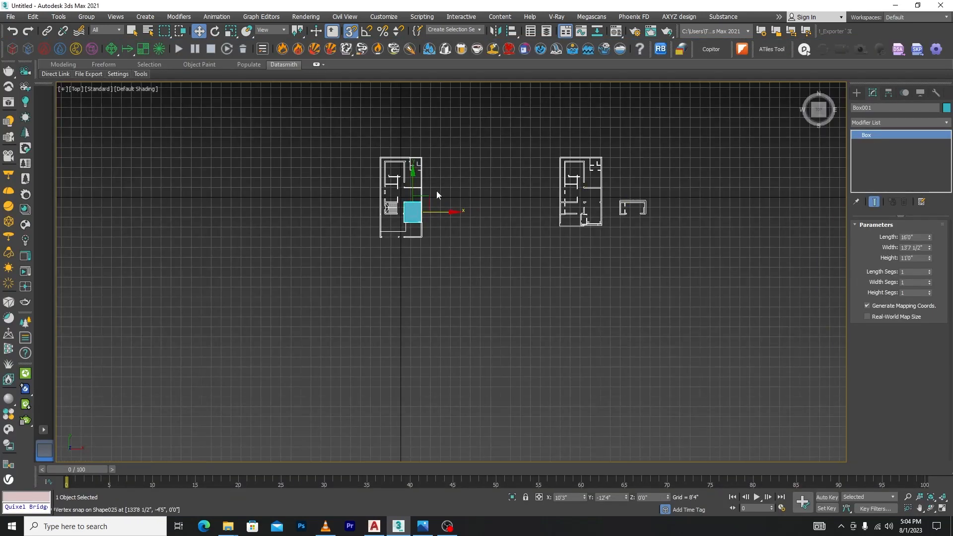
scroll(436, 193, "up", 6)
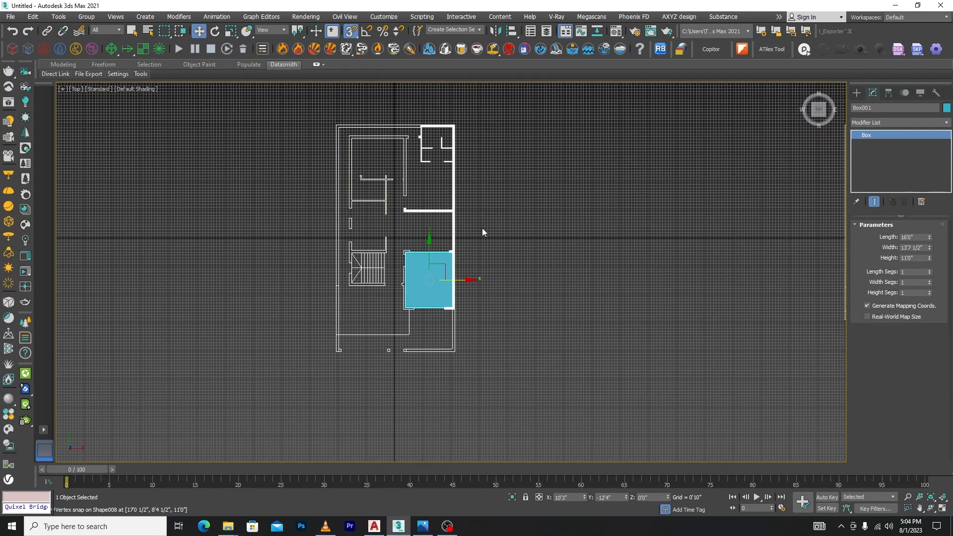
key("Delete")
- Copy the 11'0" Extrude modifier from the right-side walls and paste it onto the rear-left room wall shape
left_click(453, 233)
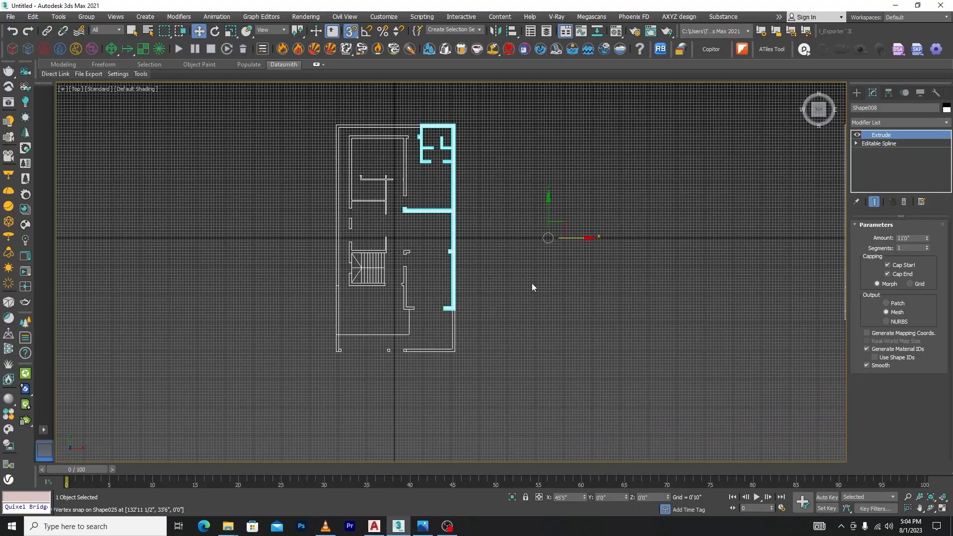
middle_click_drag(531, 283, 392, 290, "alt")
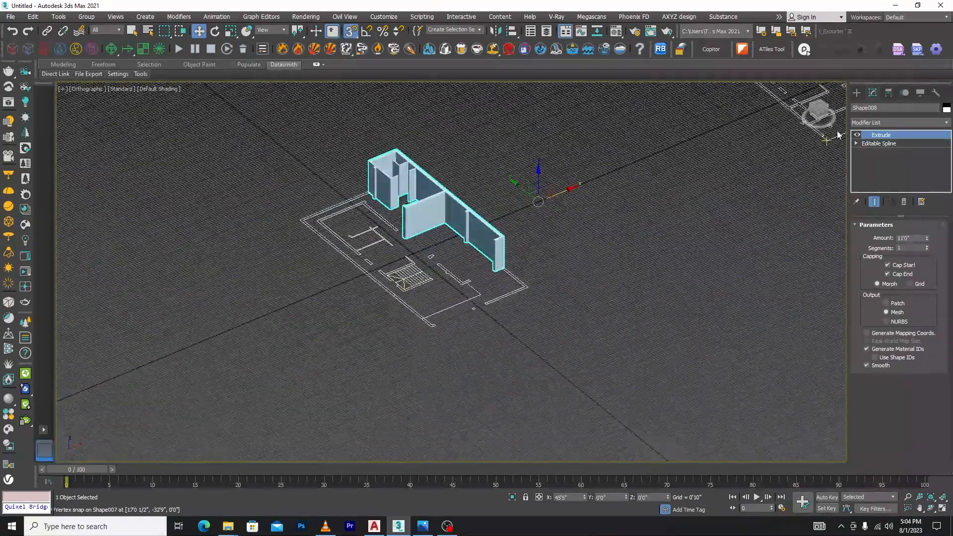
right_click(900, 136)
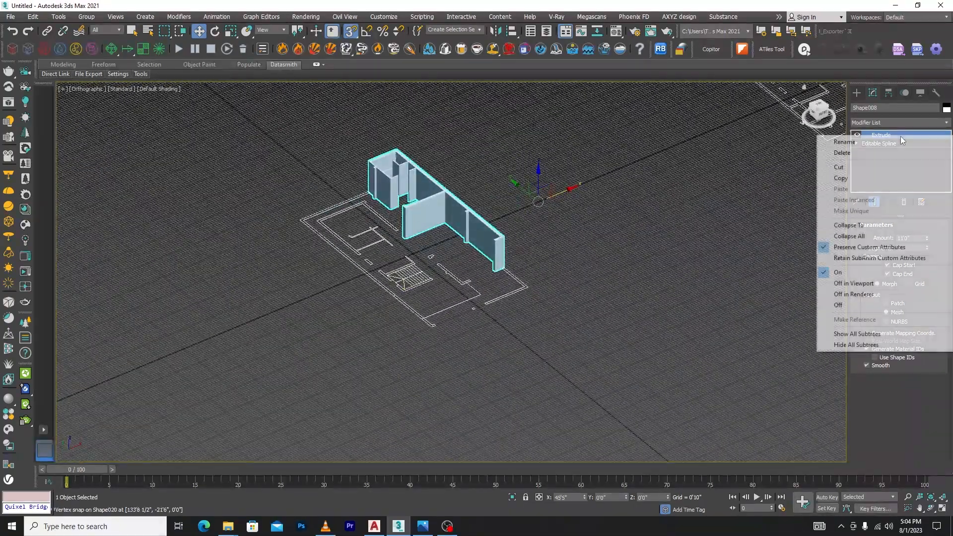
left_click(858, 178)
scroll(336, 207, "up", 5)
left_click(336, 208)
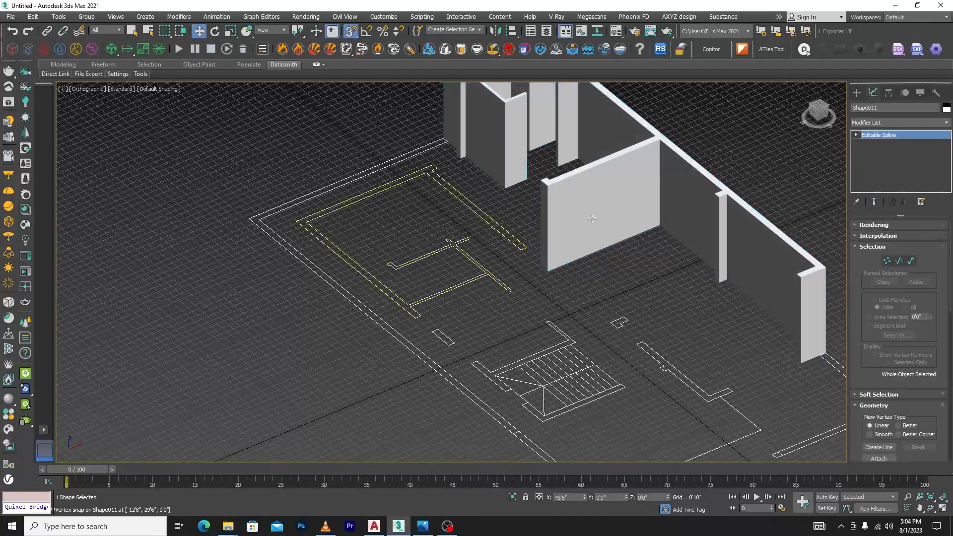
right_click(886, 136)
left_click(887, 143)
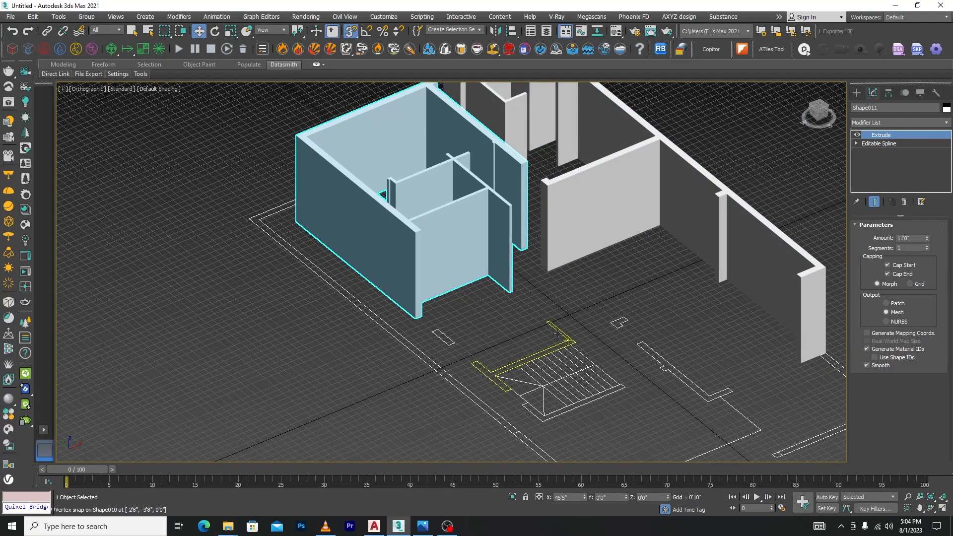
- Paste the copied Extrude modifier onto the five remaining interior wall and pillar shapes around the staircase and front rooms
left_click(521, 361)
left_click(445, 336)
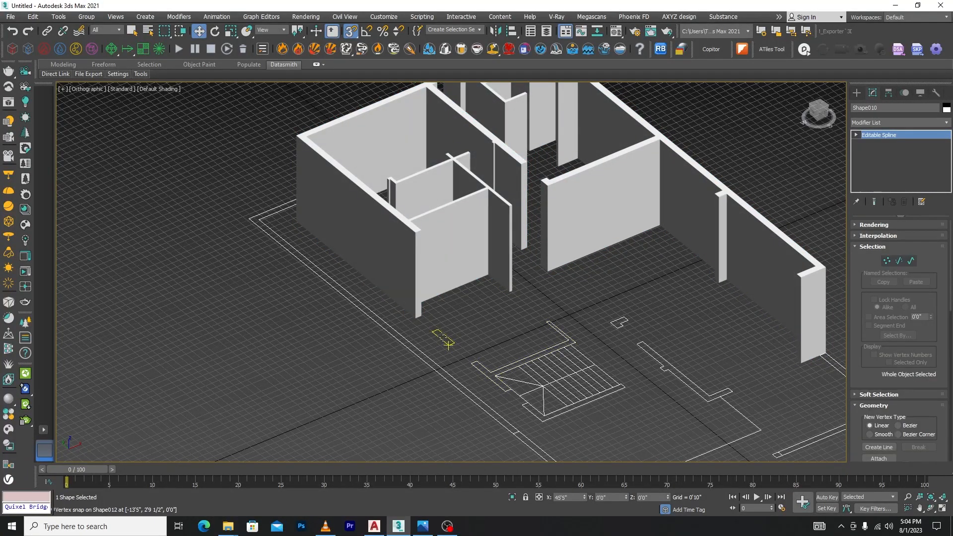
left_click(617, 325, "ctrl")
left_click(667, 369, "ctrl")
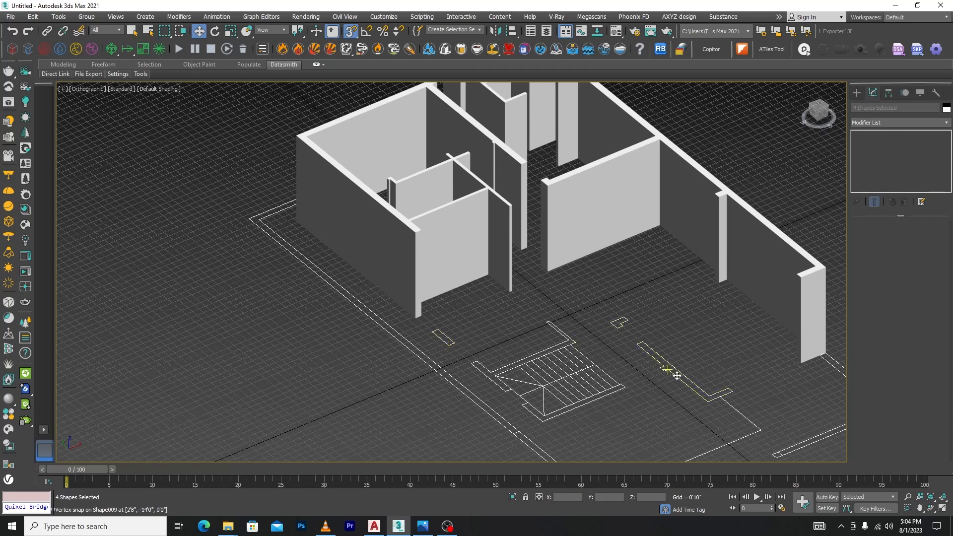
left_click(495, 379, "ctrl")
left_click(898, 122)
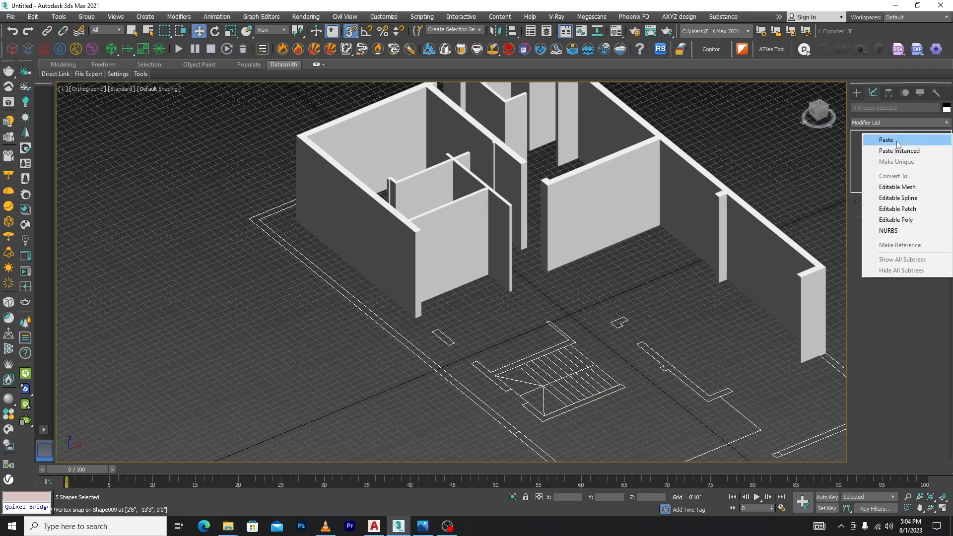
left_click(888, 144)
scroll(566, 274, "down", 3)
left_click(722, 379)
scroll(620, 298, "up", 3)
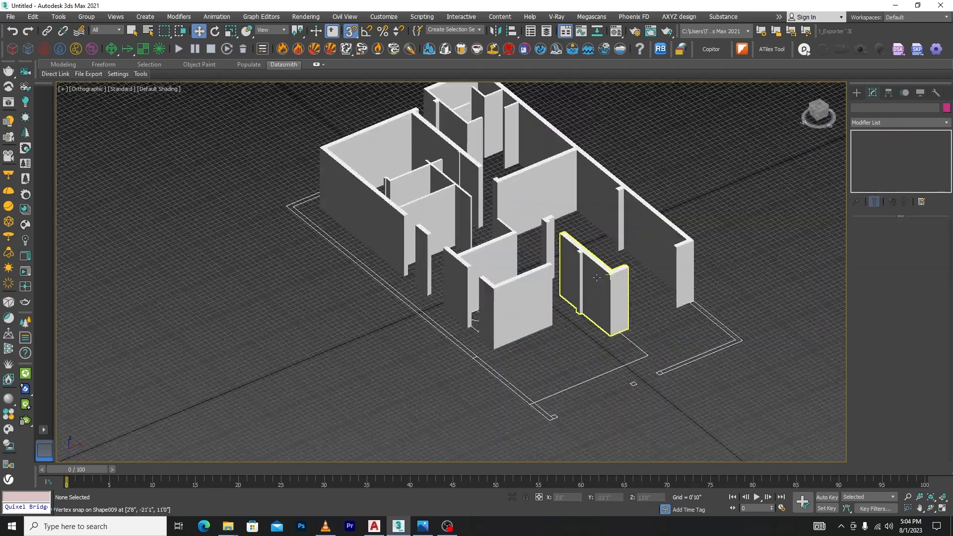
scroll(358, 146, "down", 2)
scroll(595, 248, "up", 5)
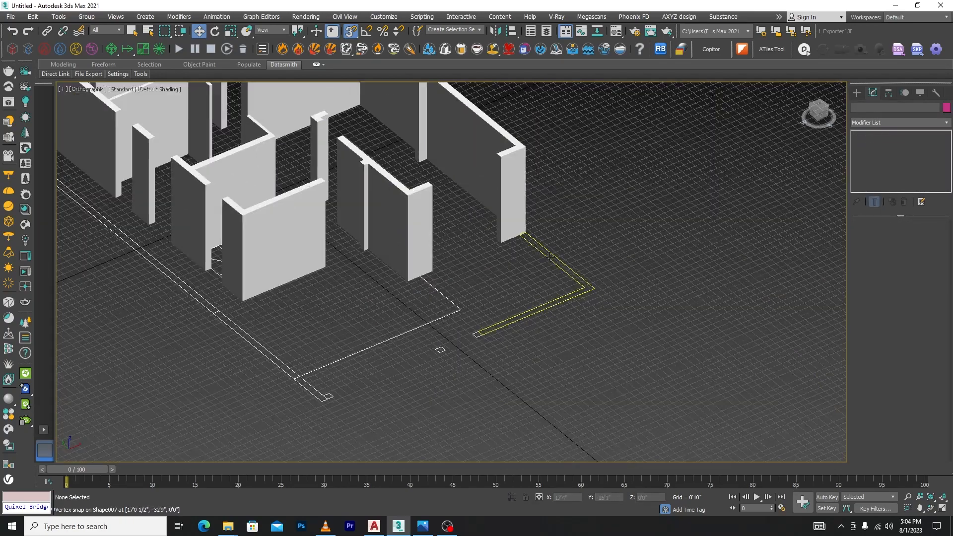
left_click(551, 257)
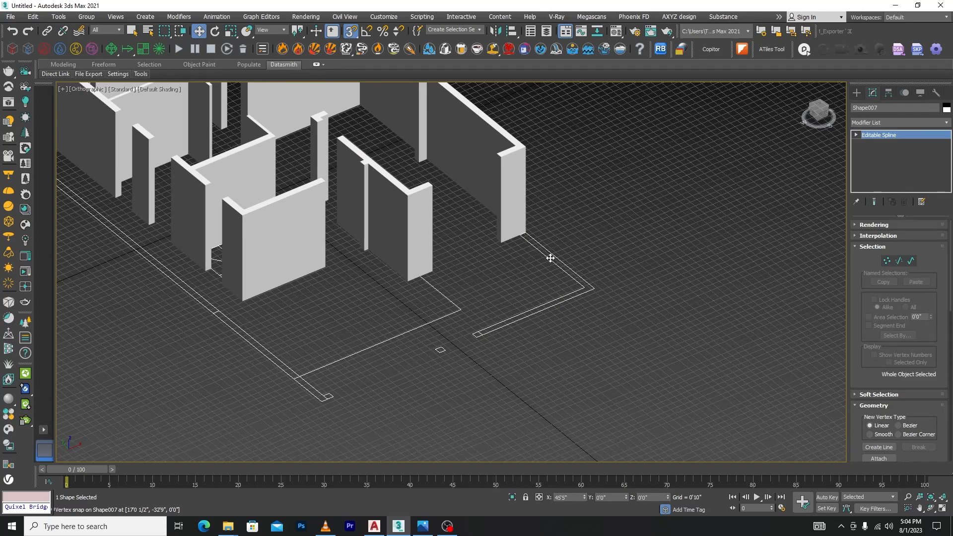
middle_click_drag(609, 226, 611, 244)
left_click(611, 244)
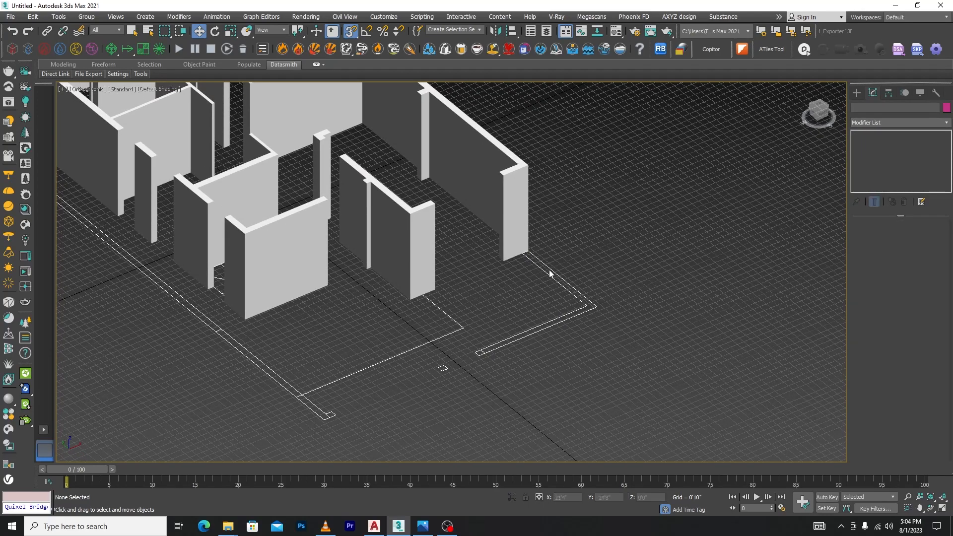
scroll(566, 304, "down", 2)
scroll(301, 329, "up", 2)
- Check the reference photo of the house and paste the copied Extrude modifier onto the long left and rear boundary wall shape
left_click(306, 302)
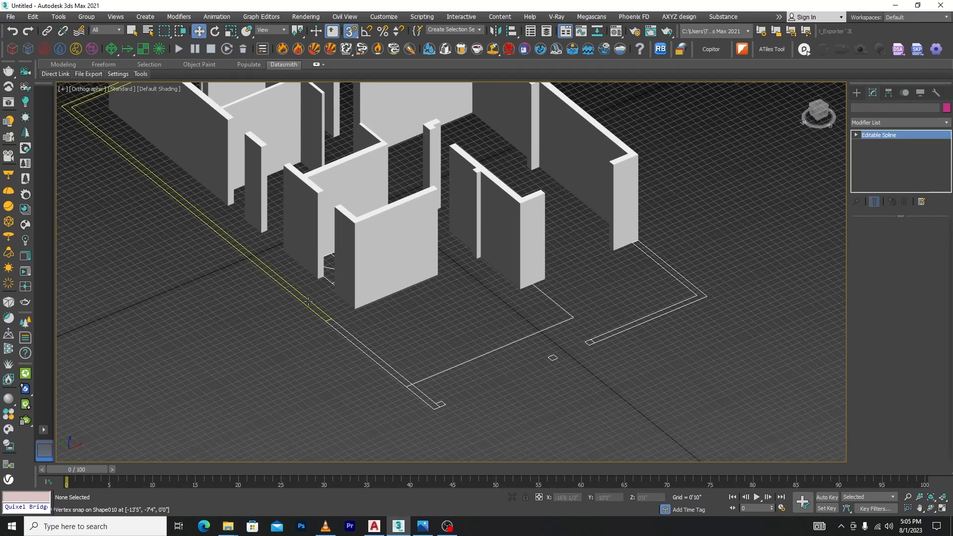
scroll(306, 304, "down", 4)
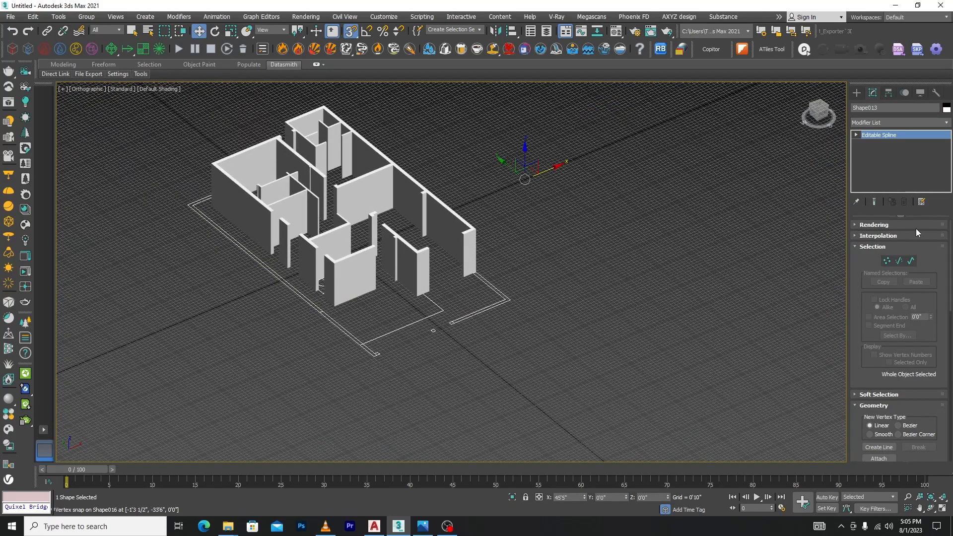
scroll(516, 284, "down", 3)
left_click(422, 526)
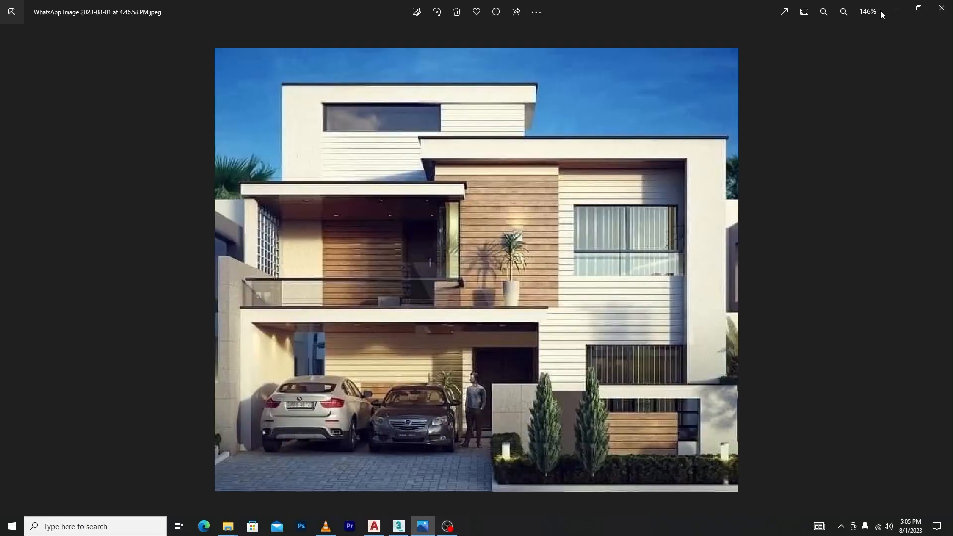
left_click(895, 13)
scroll(424, 268, "up", 2)
scroll(327, 260, "down", 2)
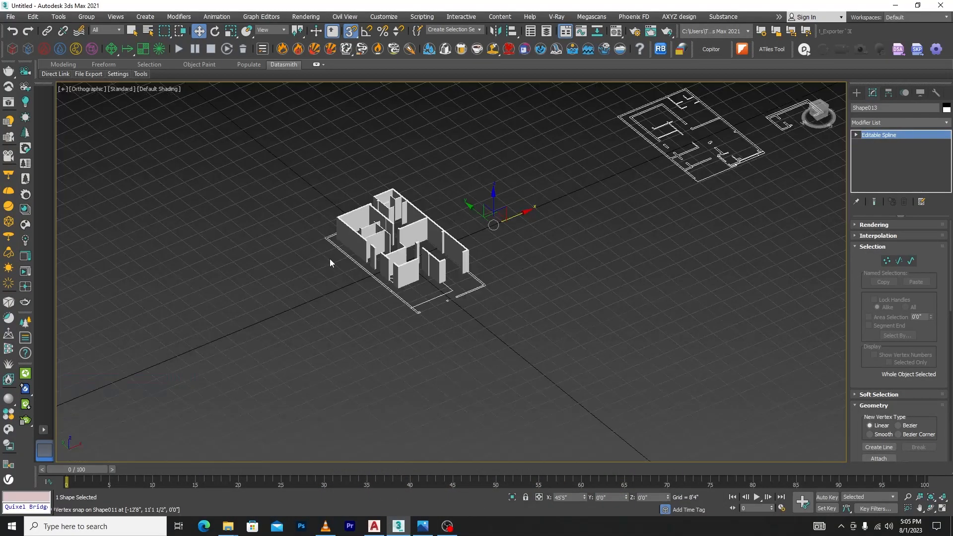
scroll(505, 248, "up", 3)
scroll(506, 248, "down", 1)
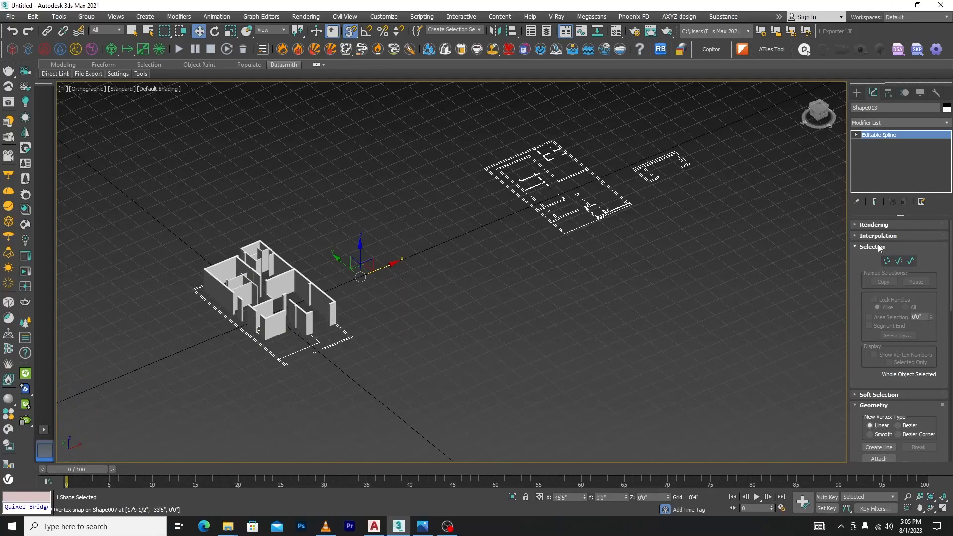
right_click(870, 141)
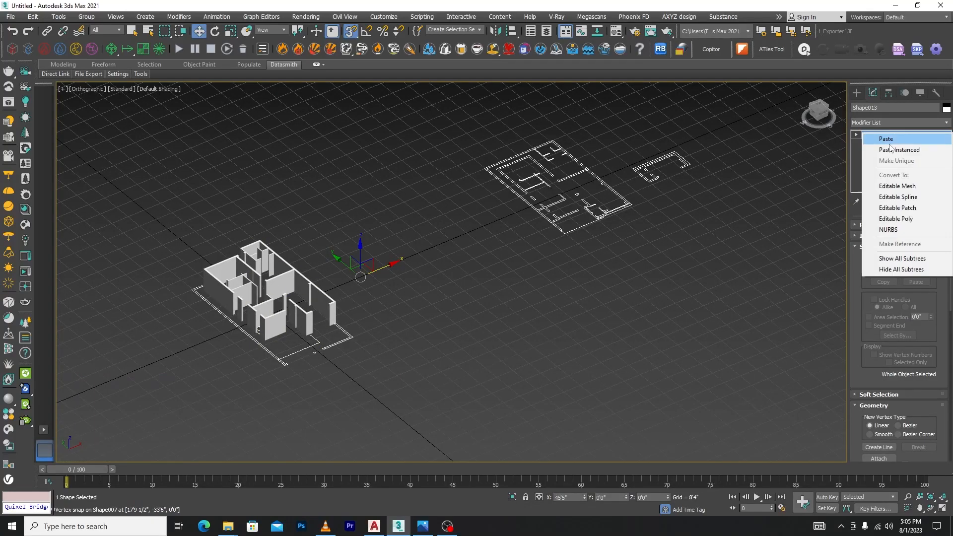
left_click(890, 143)
left_click(493, 355)
- Check the house photo, paste the Extrude modifier onto the carport's left side wall and set its amount to 16'0"
scroll(238, 352, "up", 6)
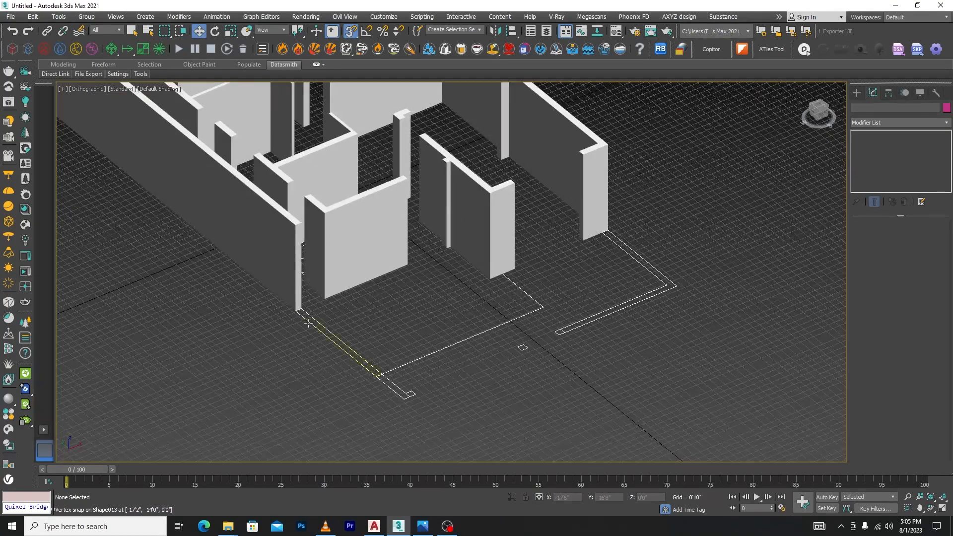
left_click(309, 321)
left_click(422, 526)
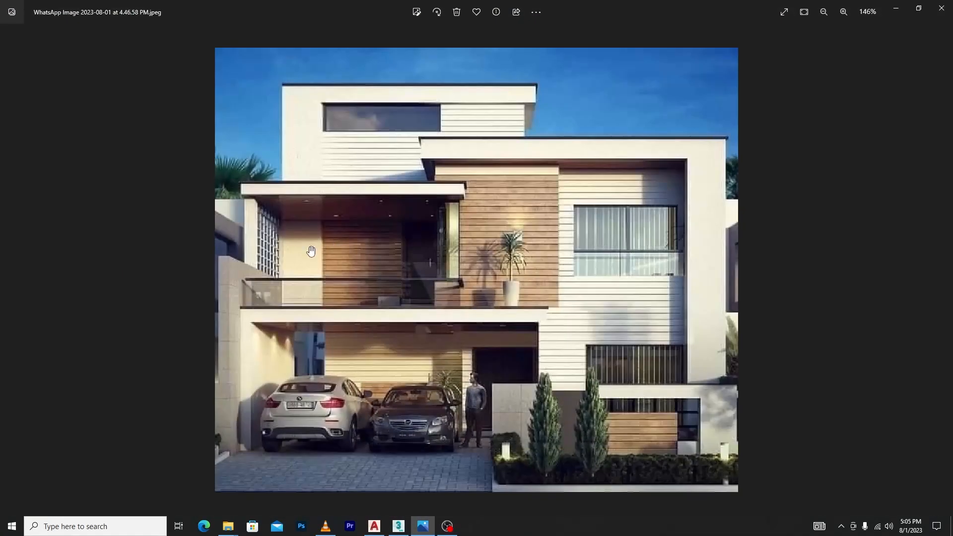
left_click(896, 8)
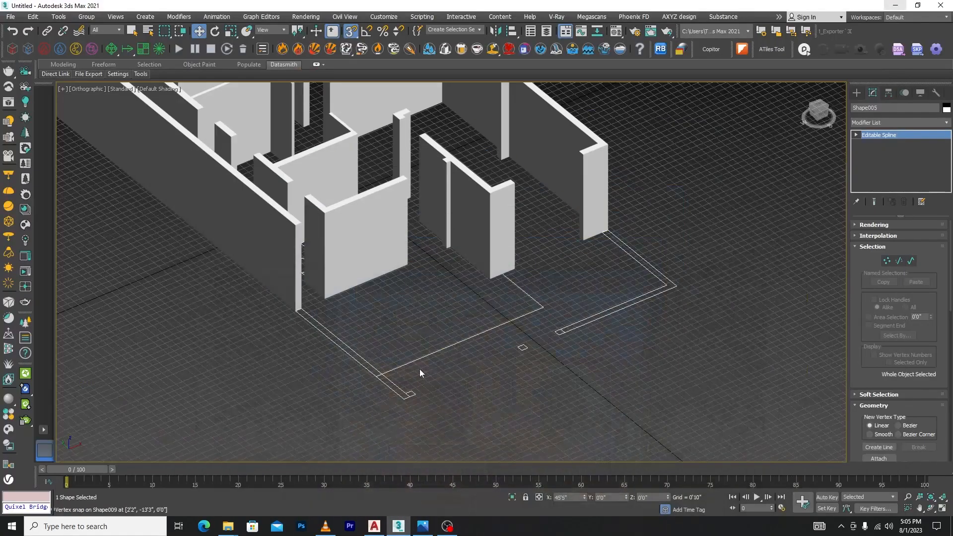
right_click(896, 136)
left_click(896, 143)
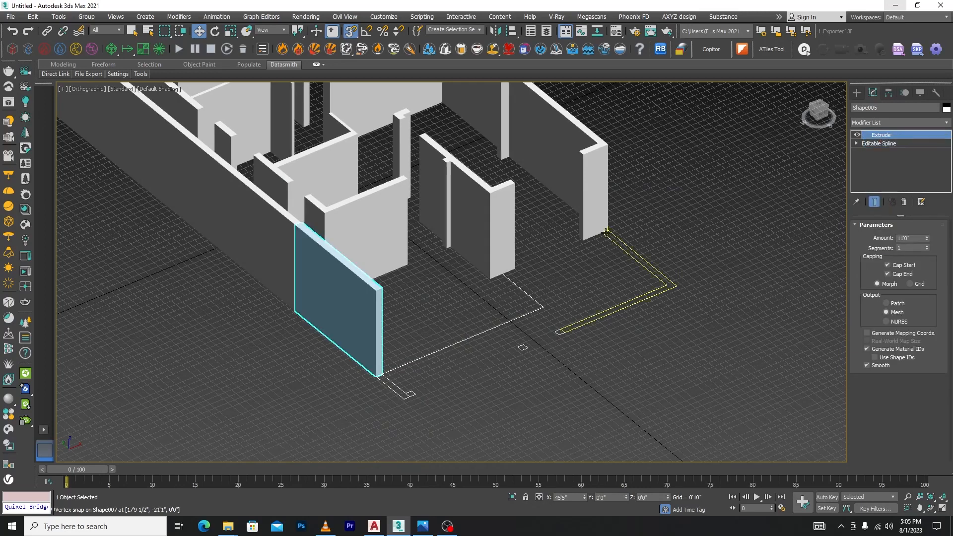
double_click(912, 237)
type("16'")
key("Return")
middle_click_drag(425, 259, 358, 313, "alt")
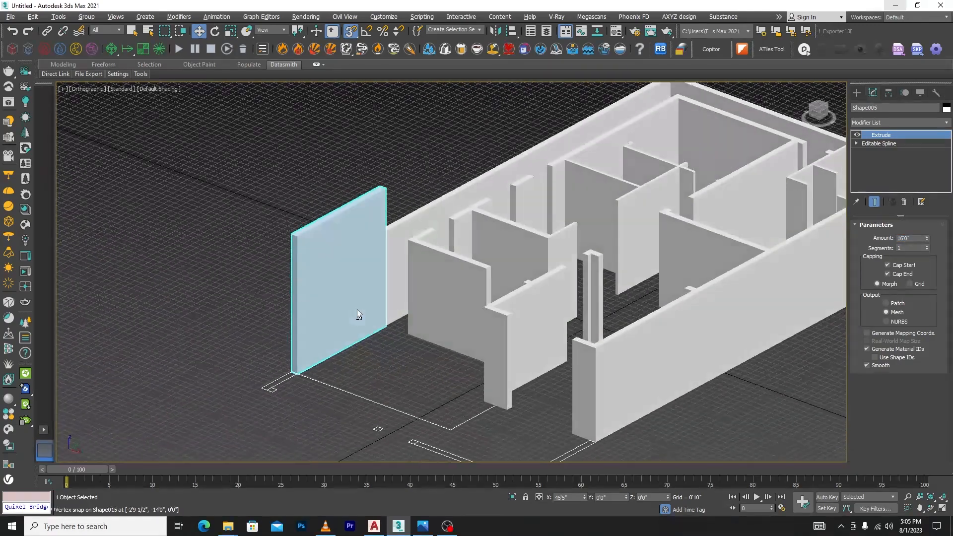
- Compare the raised carport side wall with the house in the reference photo and examine the model from the front
left_click(423, 526)
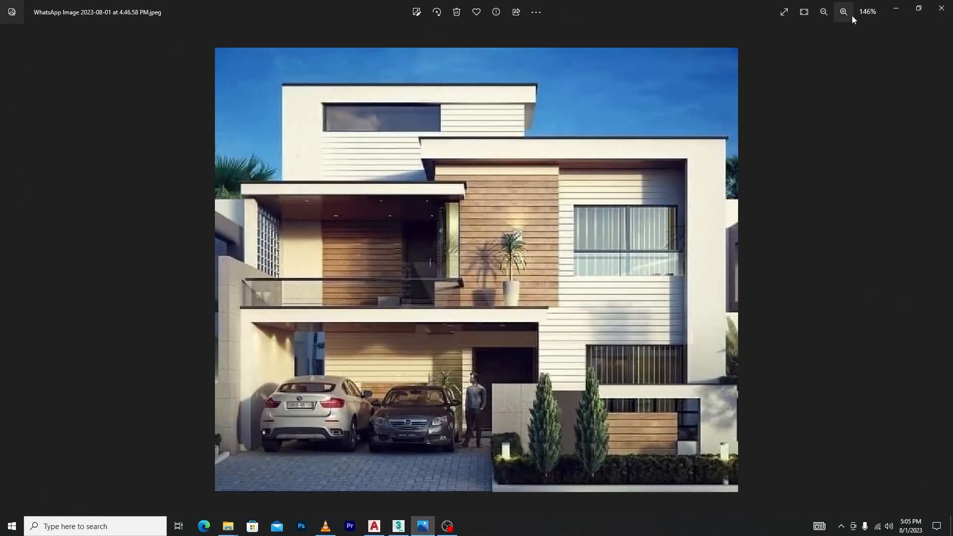
left_click(895, 9)
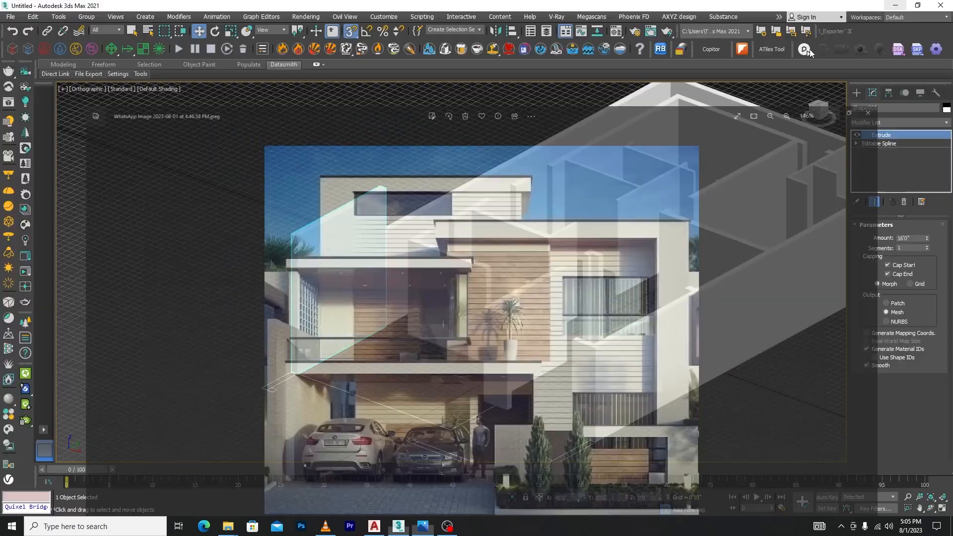
left_click(377, 409)
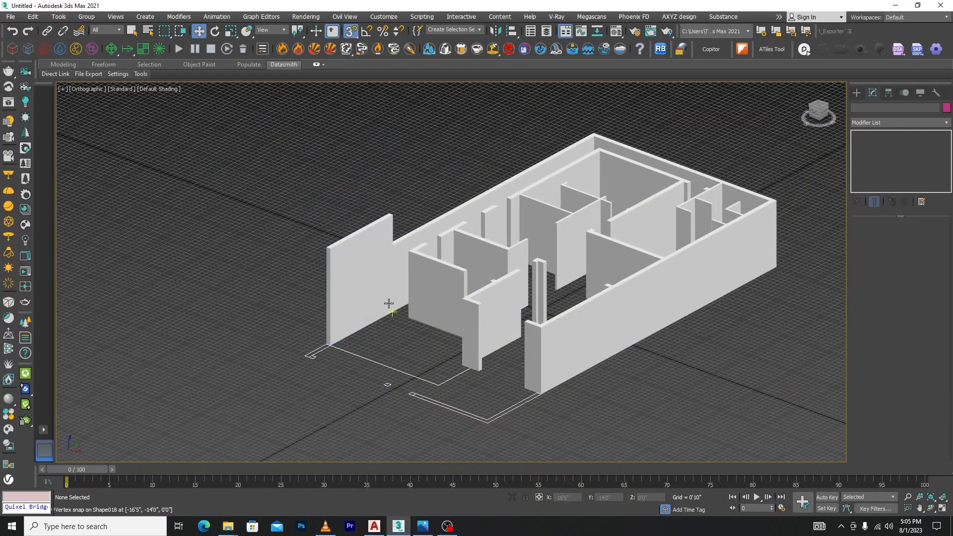
scroll(389, 303, "down", 5)
middle_click_drag(452, 354, 502, 360, "alt")
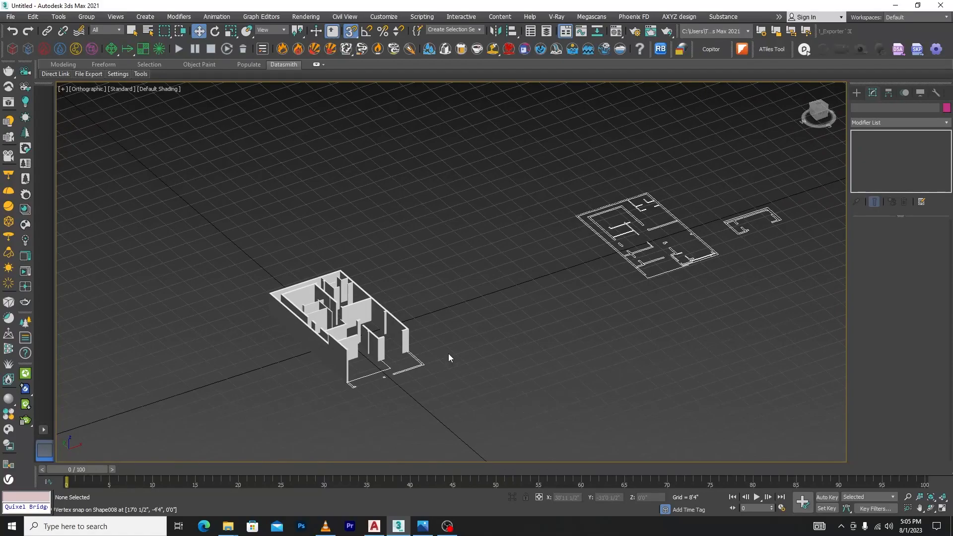
scroll(620, 288, "up", 2)
scroll(620, 287, "down", 2)
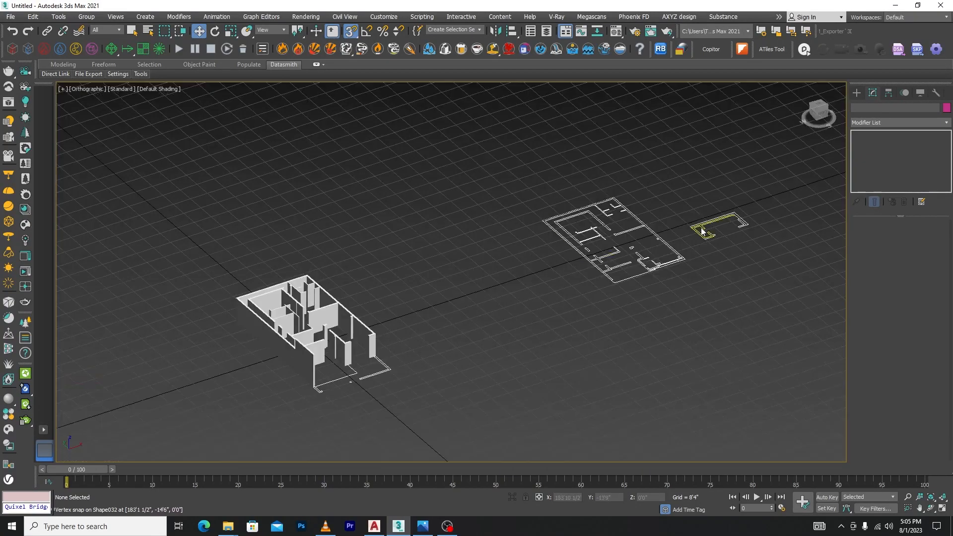
scroll(671, 267, "up", 5)
left_click(626, 233)
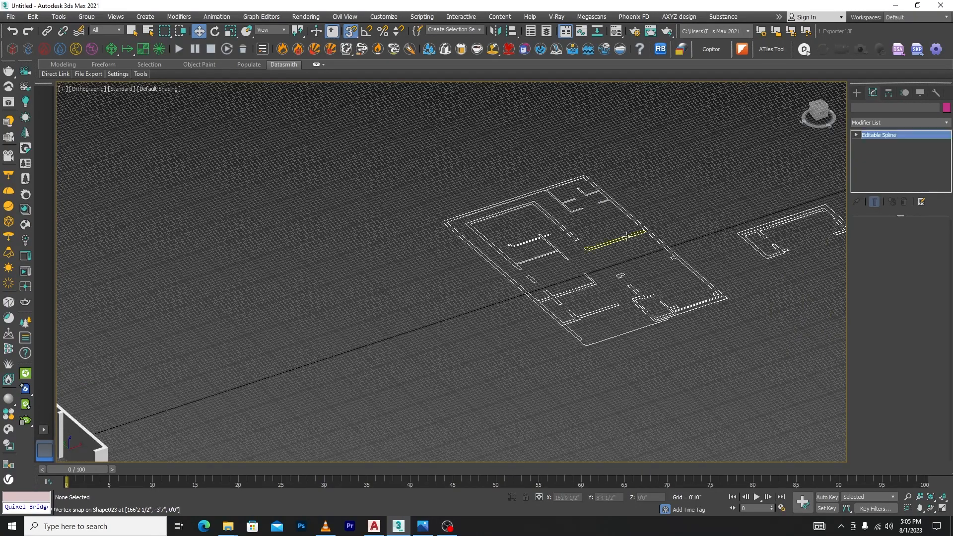
right_click(898, 136)
left_click(698, 240)
scroll(677, 279, "up", 3)
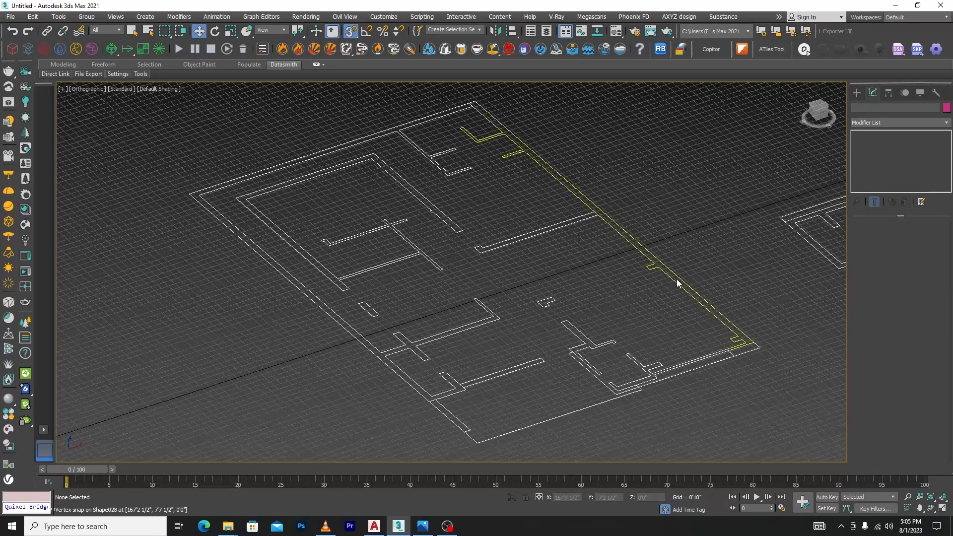
- Extrude the joined right-side wall shape of the second large floor plan by 16'0"
left_click(677, 279)
scroll(748, 329, "up", 3)
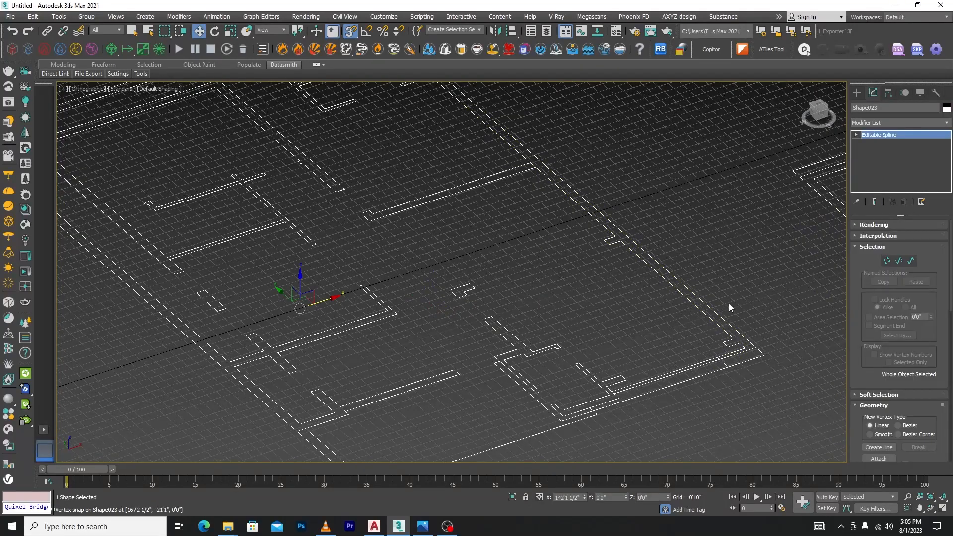
left_click(720, 302)
left_click(690, 299)
scroll(655, 299, "down", 5)
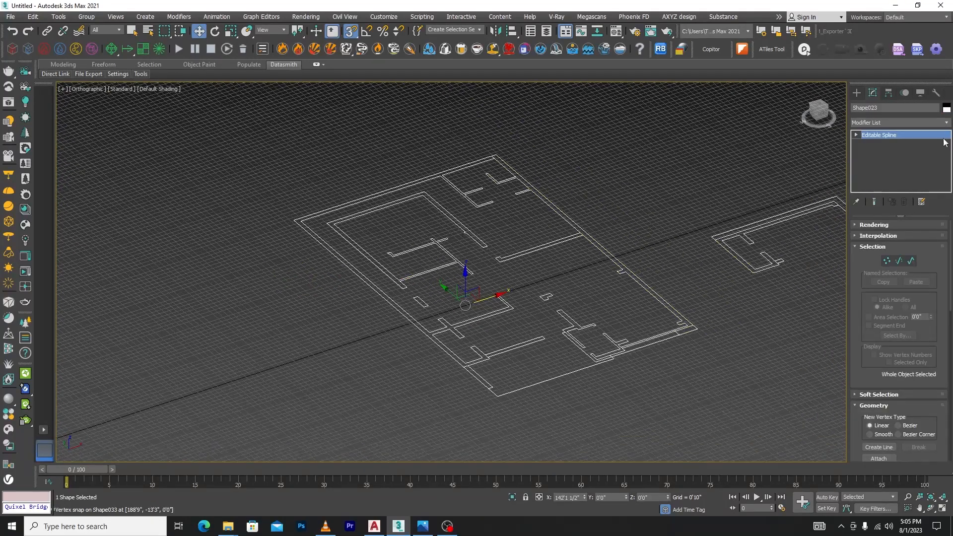
left_click(945, 122)
type("ex")
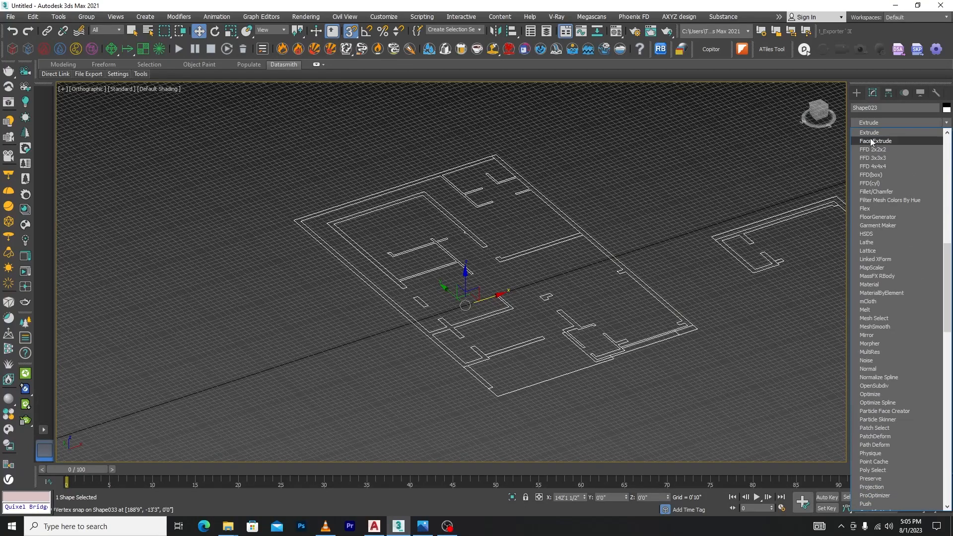
left_click(873, 133)
middle_click_drag(716, 160, 680, 220)
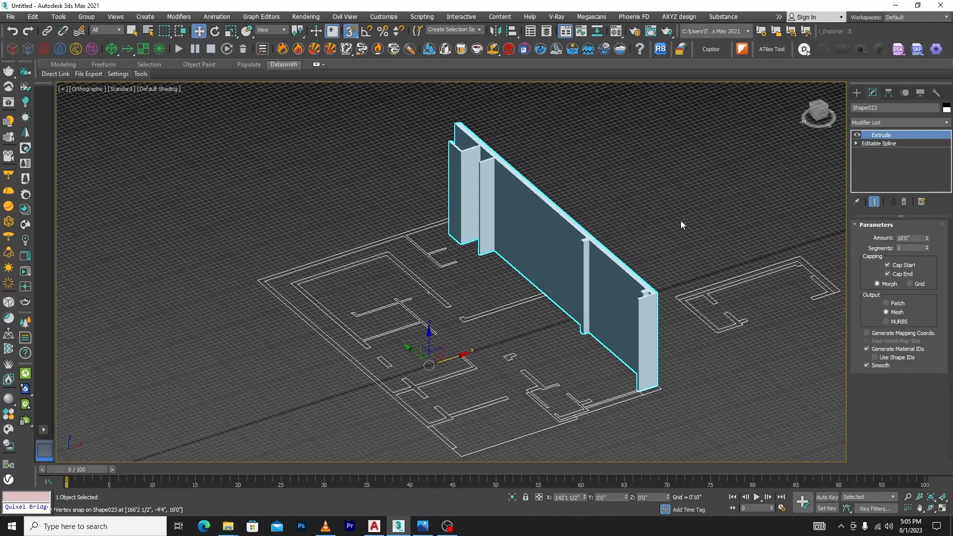
left_click(680, 220)
- Copy the Extrude modifier from the second plan's right-side wall and paste it onto the interior cross-wall shape beside it
left_click(478, 318)
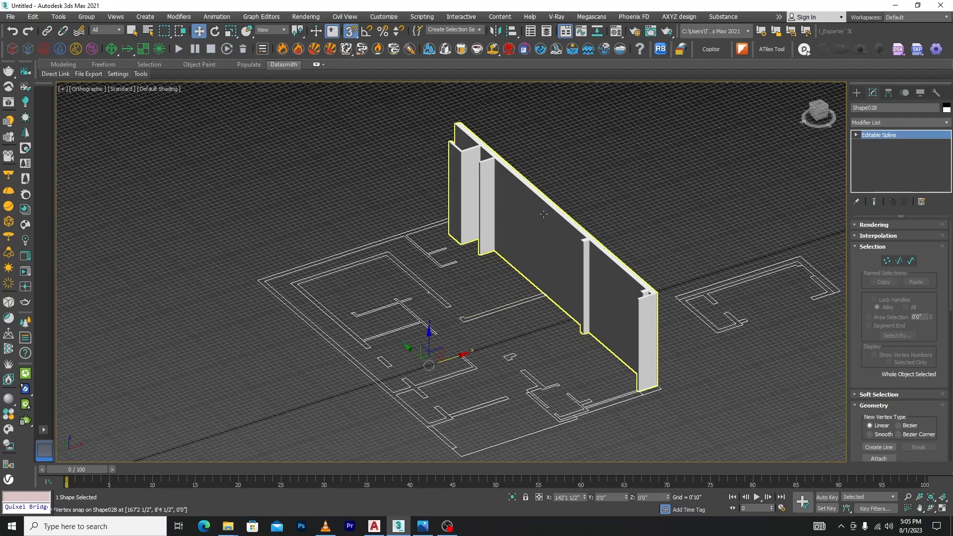
left_click(548, 219)
right_click(902, 139)
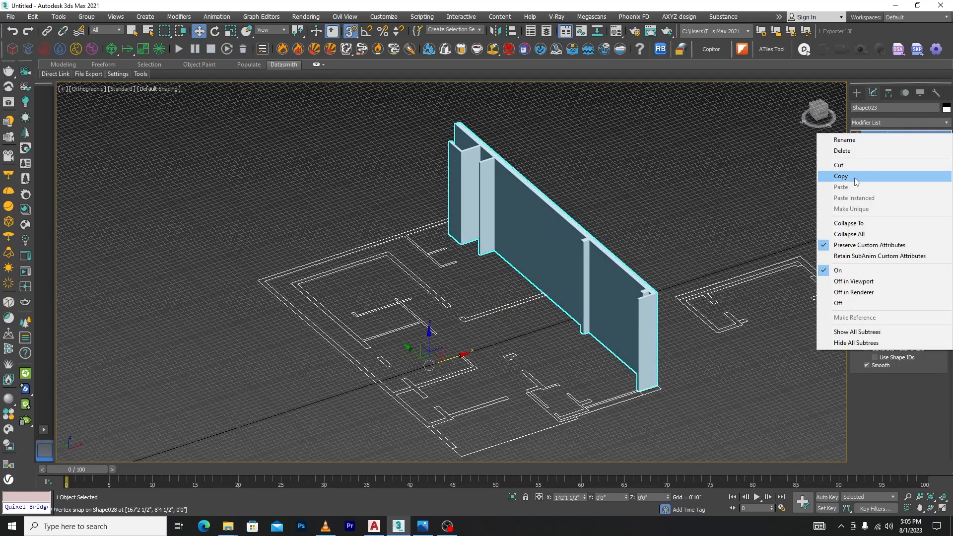
left_click(888, 174)
left_click(496, 309)
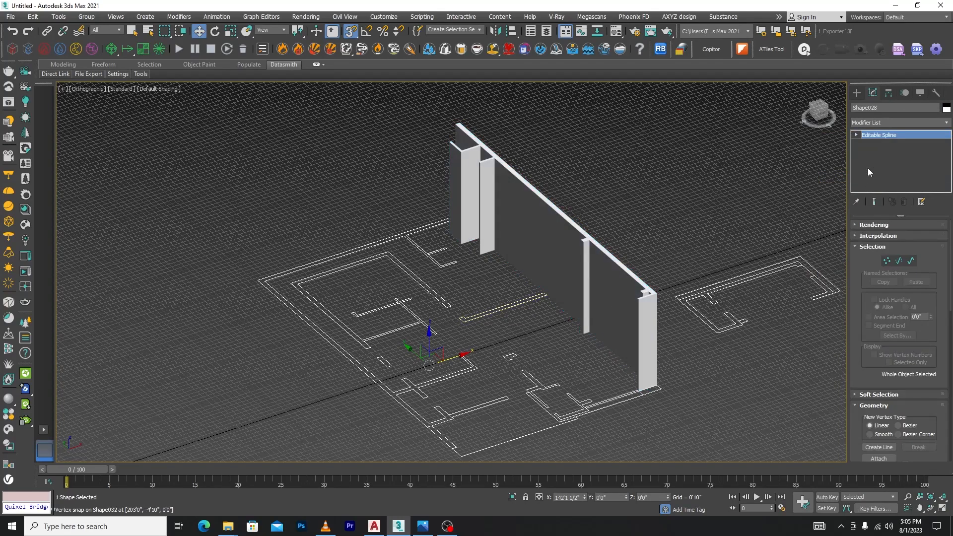
right_click(888, 139)
left_click(883, 141)
- Paste the copied Extrude modifier onto the second plan's left and rear boundary wall shape and its interior room wall shape together
left_click(426, 320)
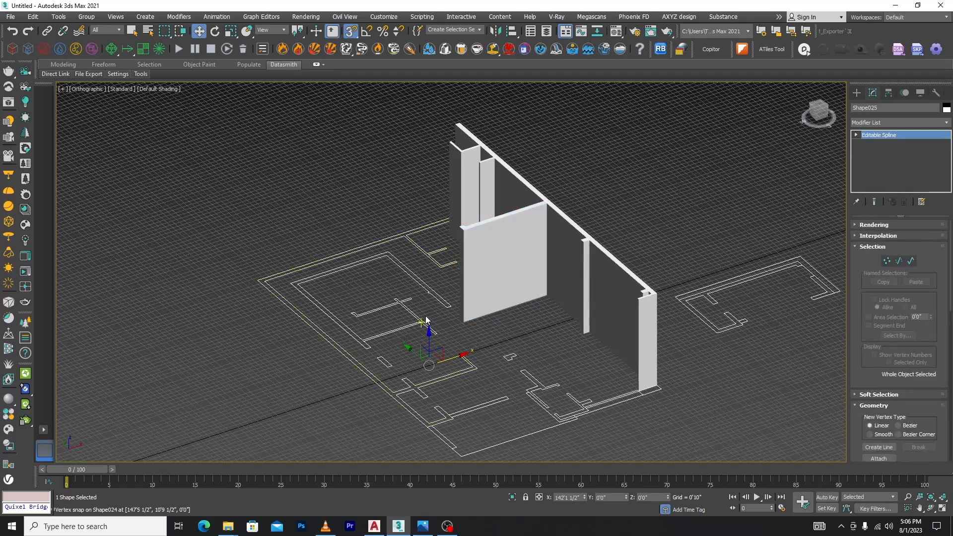
left_click(449, 373, "ctrl")
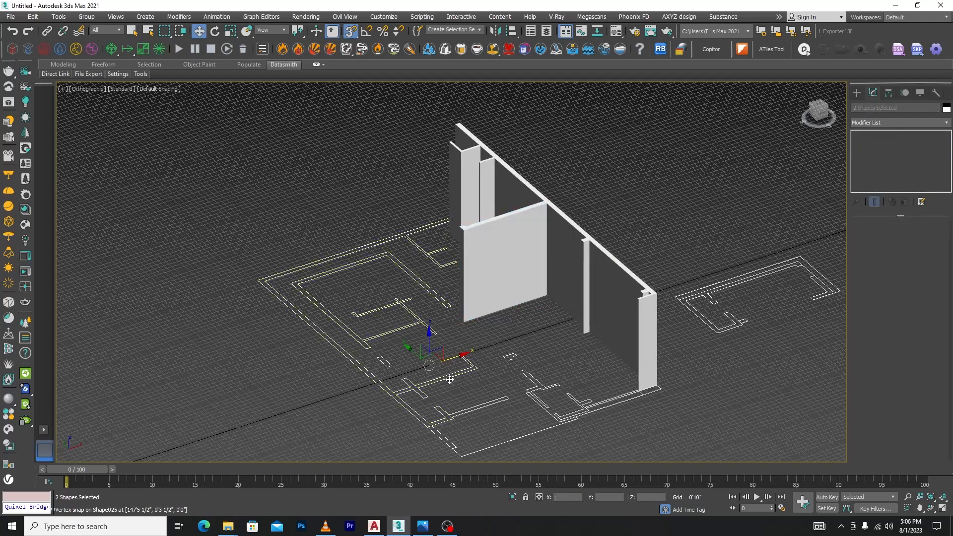
right_click(891, 132)
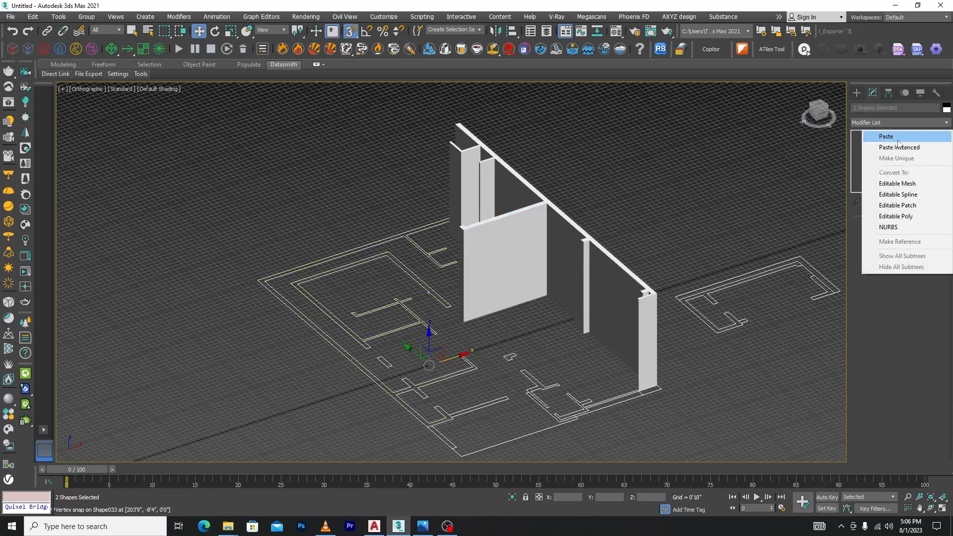
left_click(896, 137)
scroll(491, 264, "down", 3)
left_click(561, 396)
scroll(507, 347, "up", 4)
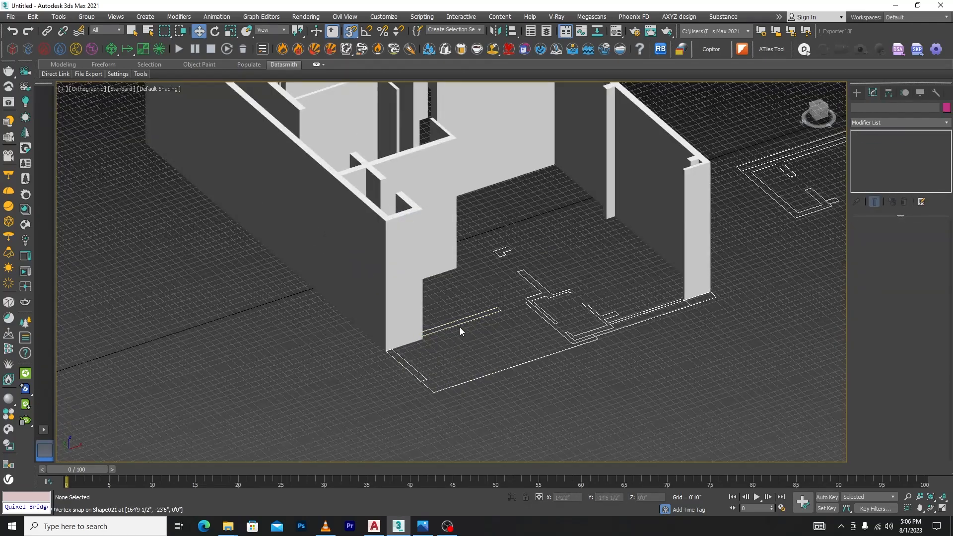
- Paste the copied Extrude modifier onto the second plan's straight front wall shape and the branched wall shape beside the front opening
left_click(460, 324)
right_click(886, 135)
left_click(885, 139)
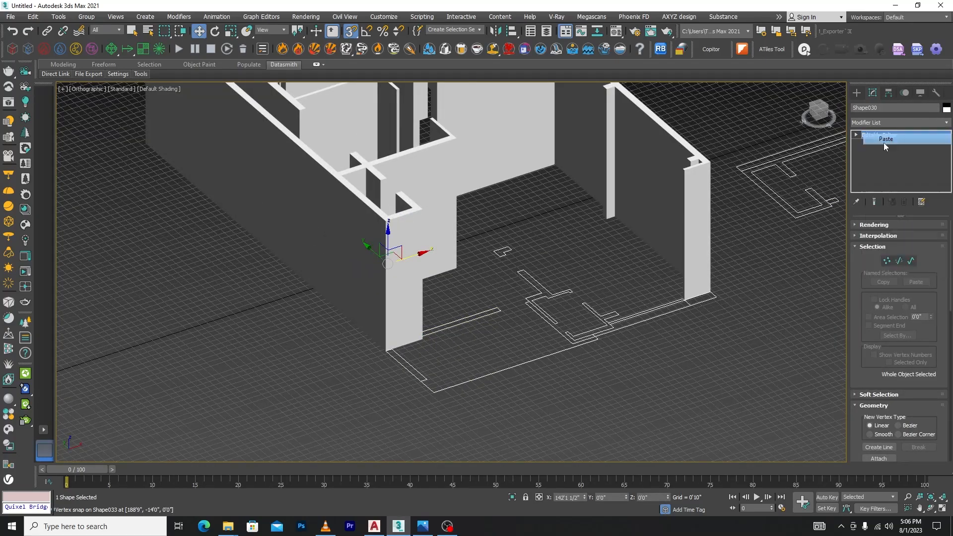
middle_click_drag(489, 337, 534, 281, "alt")
left_click(533, 282)
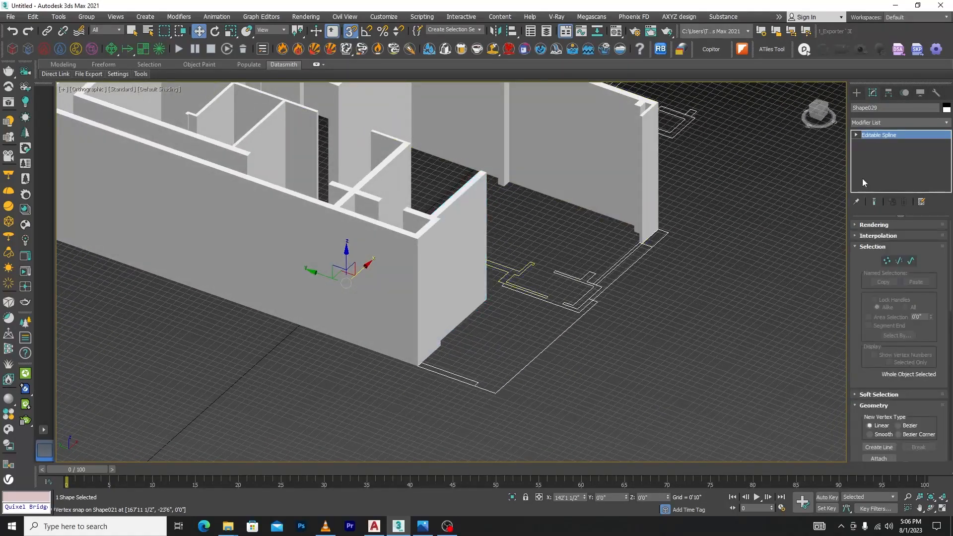
right_click(896, 136)
left_click(880, 143)
left_click(704, 326)
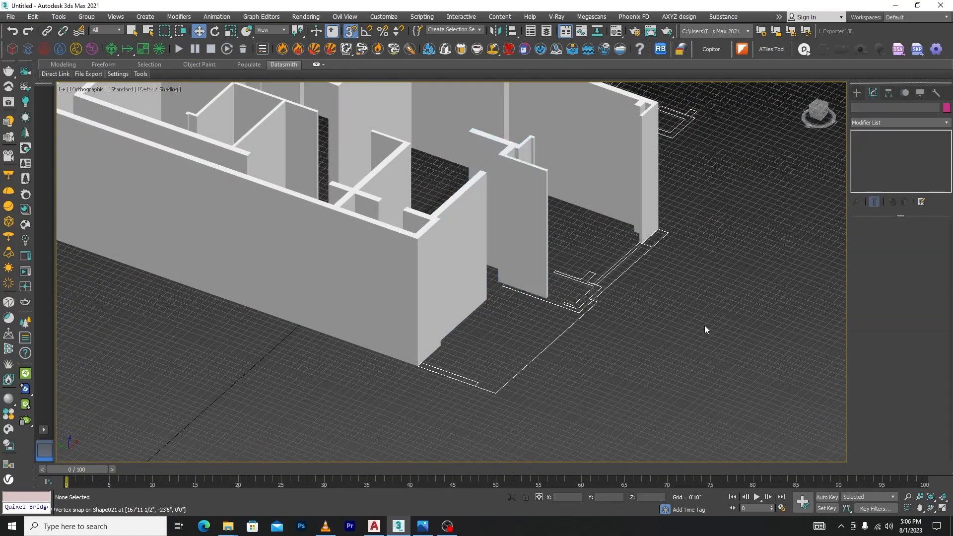
- Check the house reference photo and paste the copied Extrude modifier onto the second plan's remaining front corner wall shape
left_click(423, 526)
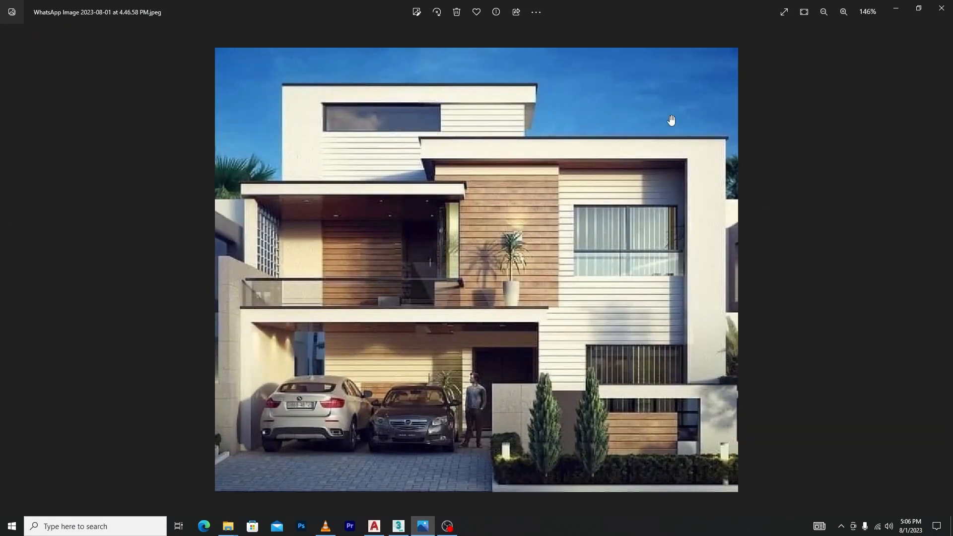
left_click(896, 10)
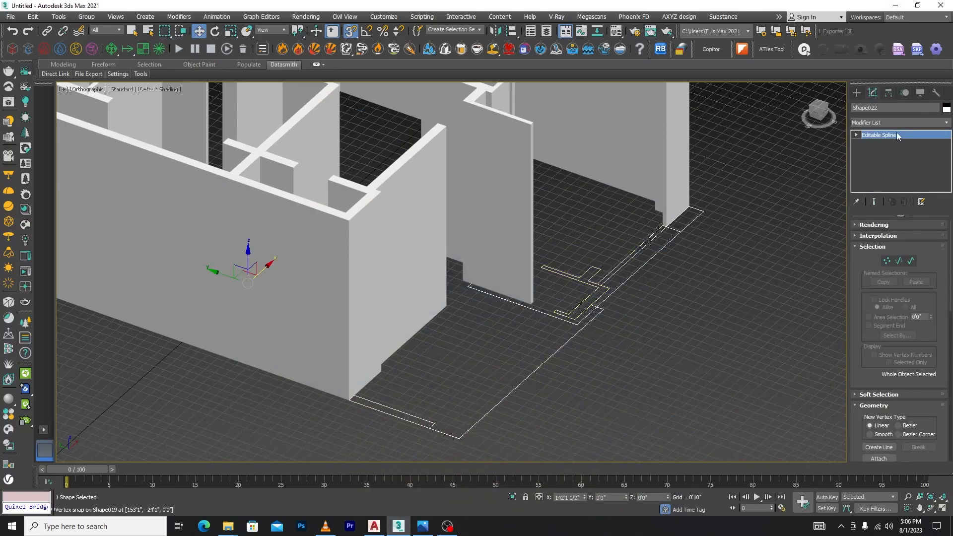
right_click(896, 132)
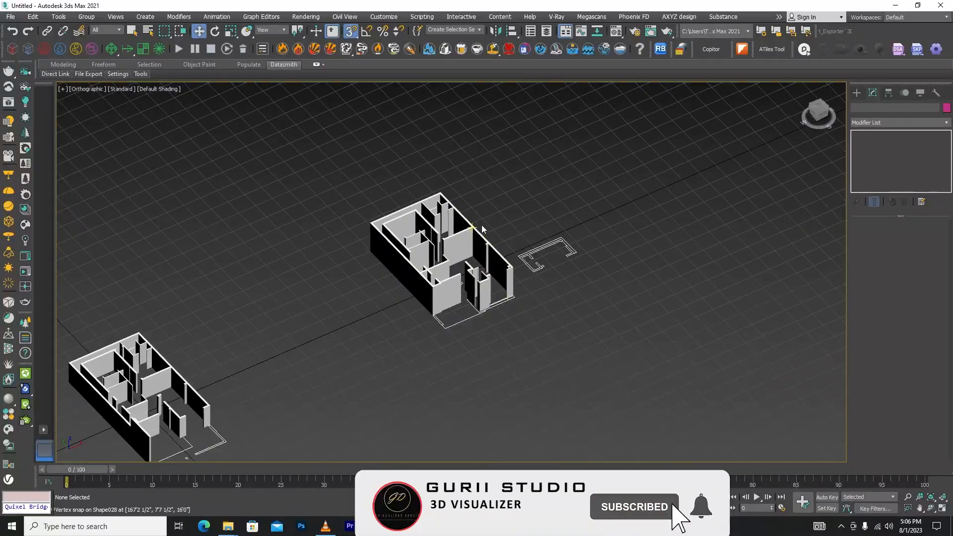
- Compare the extruded walls of the two large floor plans, examining their front sides up close
scroll(223, 395, "down", 2)
scroll(300, 357, "up", 6)
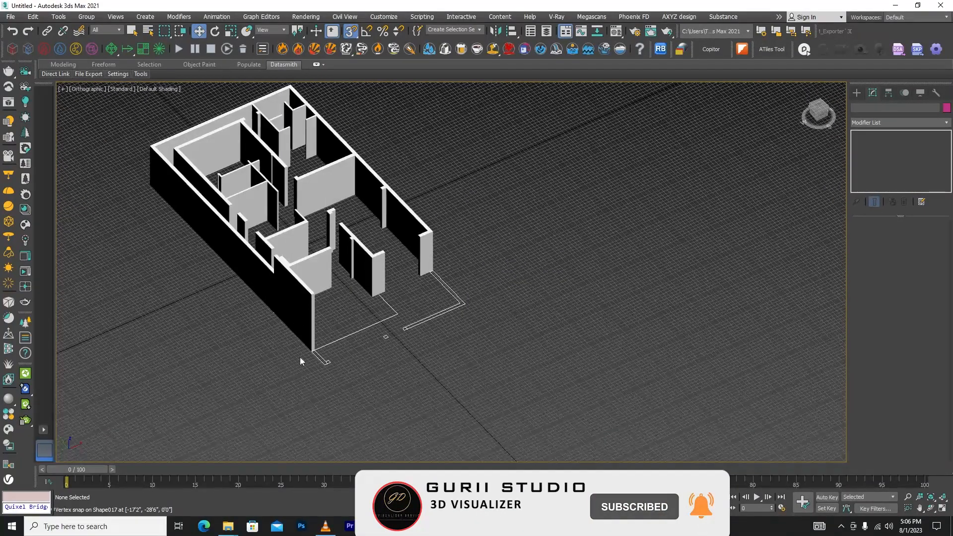
scroll(387, 308, "down", 4)
middle_click_drag(508, 240, 455, 290)
middle_click_drag(681, 253, 618, 287)
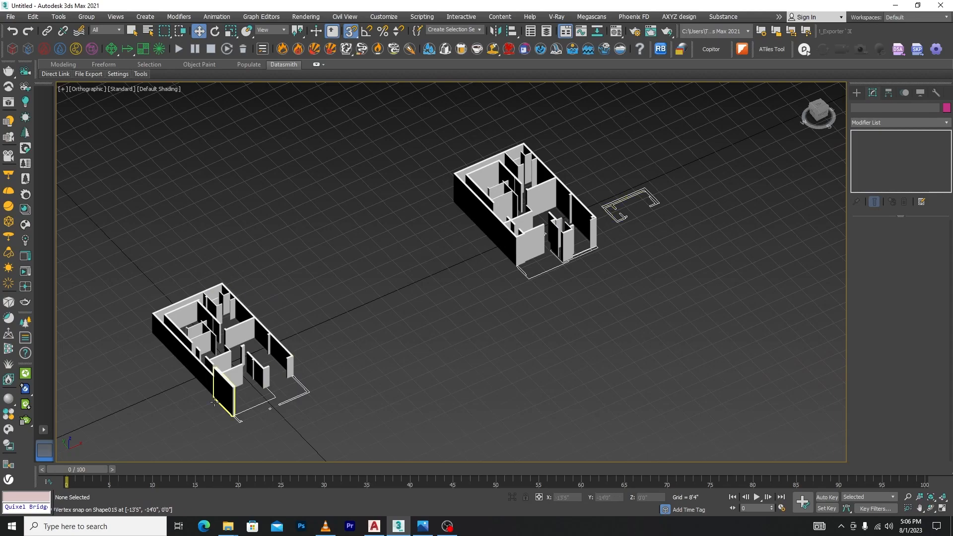
scroll(214, 402, "up", 5)
scroll(342, 308, "down", 5)
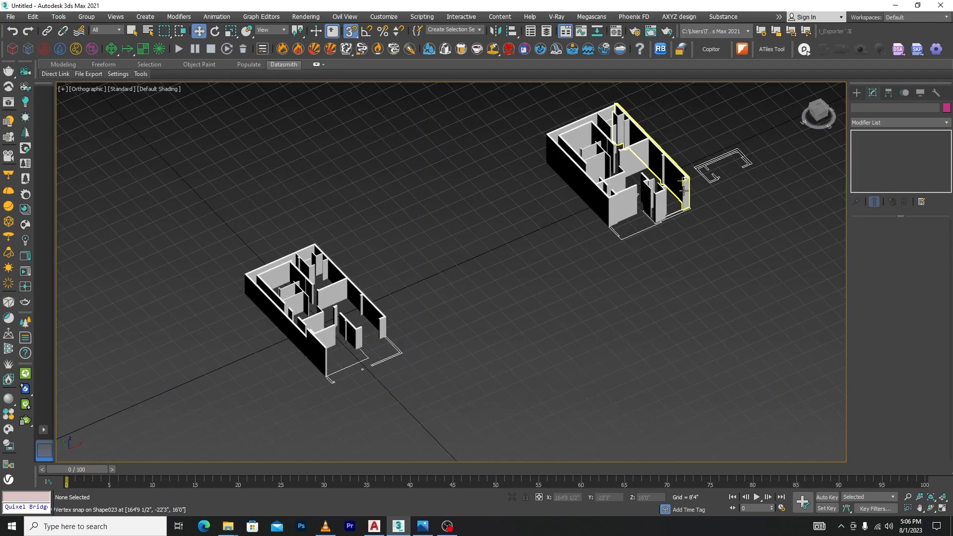
scroll(675, 209, "up", 5)
scroll(643, 267, "down", 3)
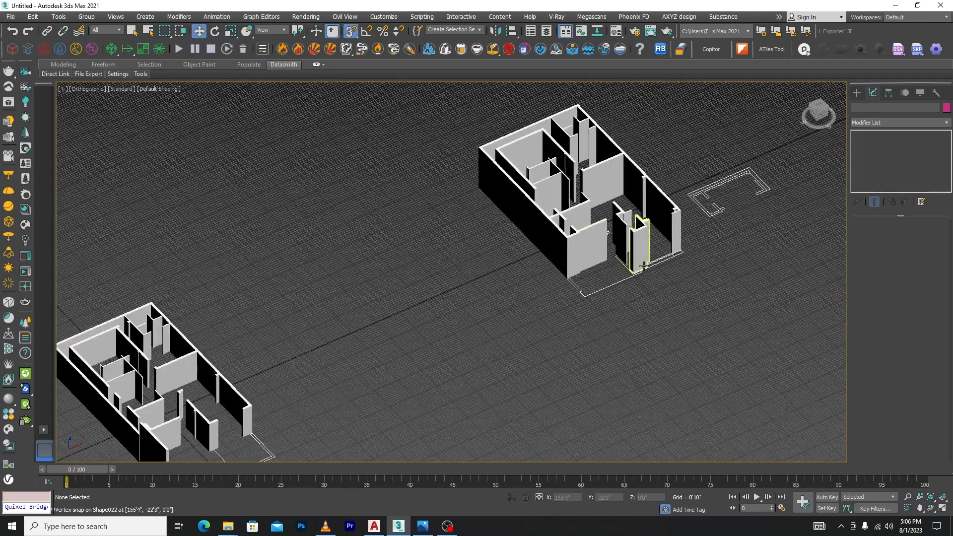
scroll(643, 267, "up", 3)
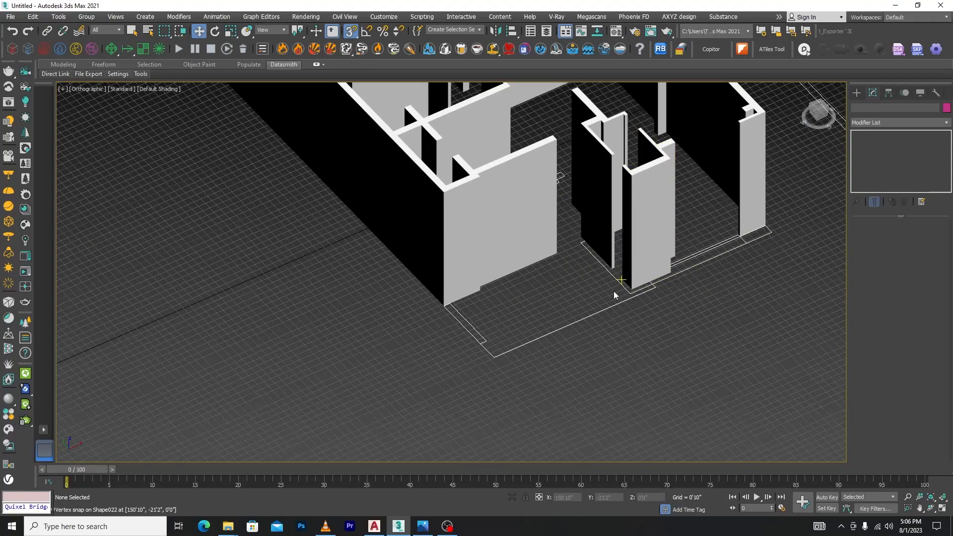
- Extrude the small floor plan's corner wall and pillar shape by 8'0"
scroll(613, 291, "down", 5)
scroll(628, 209, "up", 4)
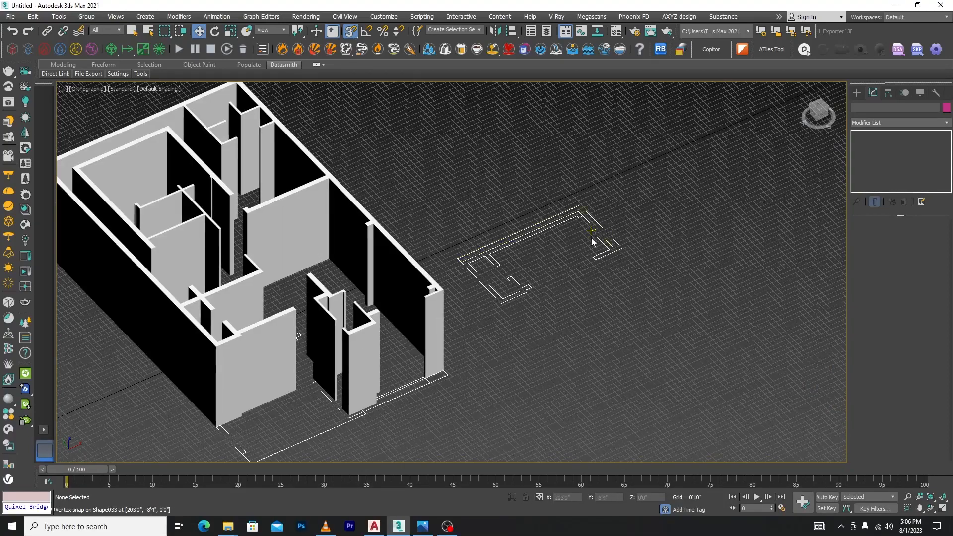
left_click(591, 237)
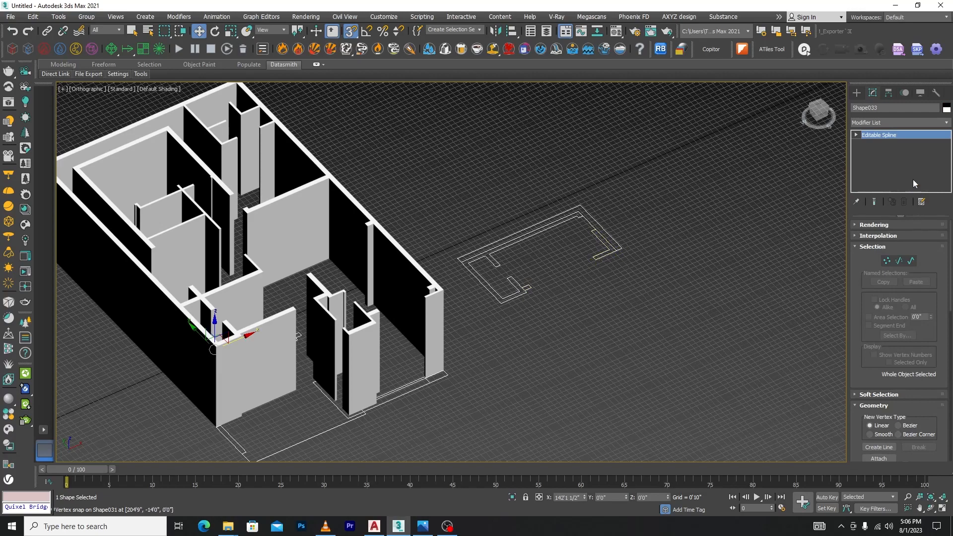
left_click(943, 123)
type("ex")
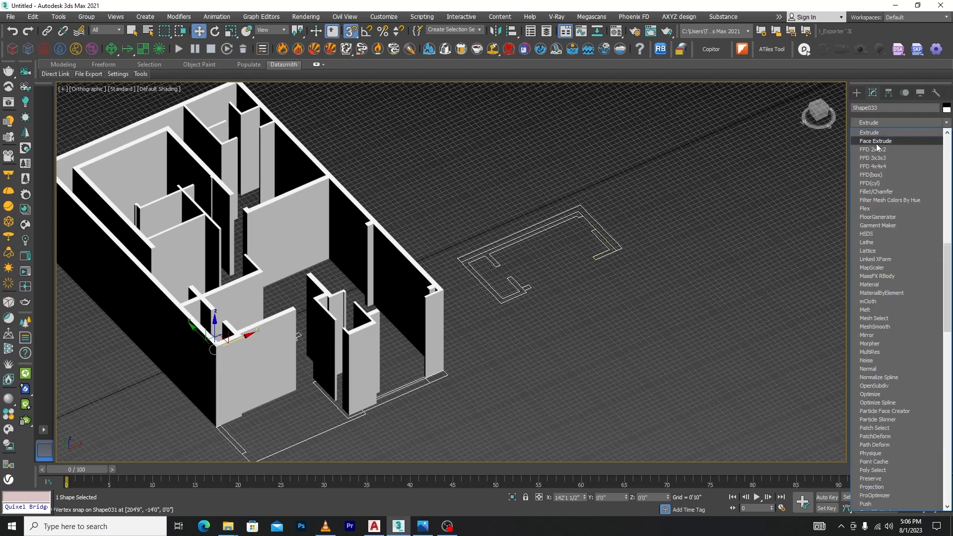
left_click(869, 133)
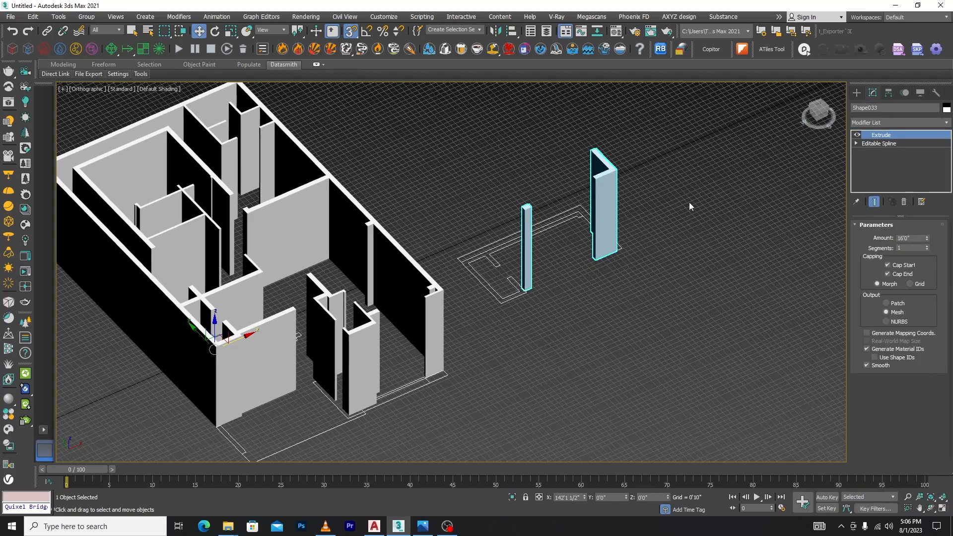
left_click(923, 237)
type("8")
key("Return")
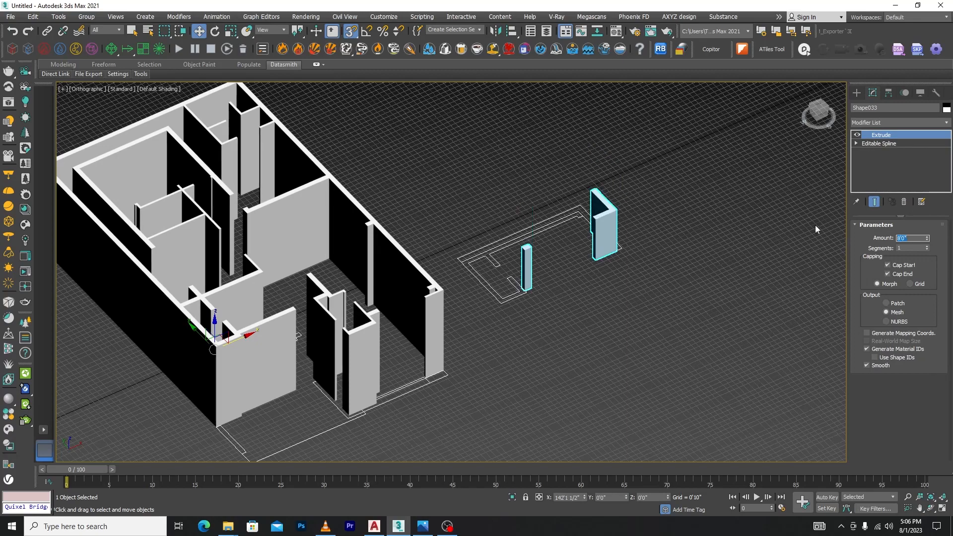
- Copy the small plan's 8'0" Extrude modifier and paste it onto its long rear and side wall shape
scroll(499, 246, "up", 5)
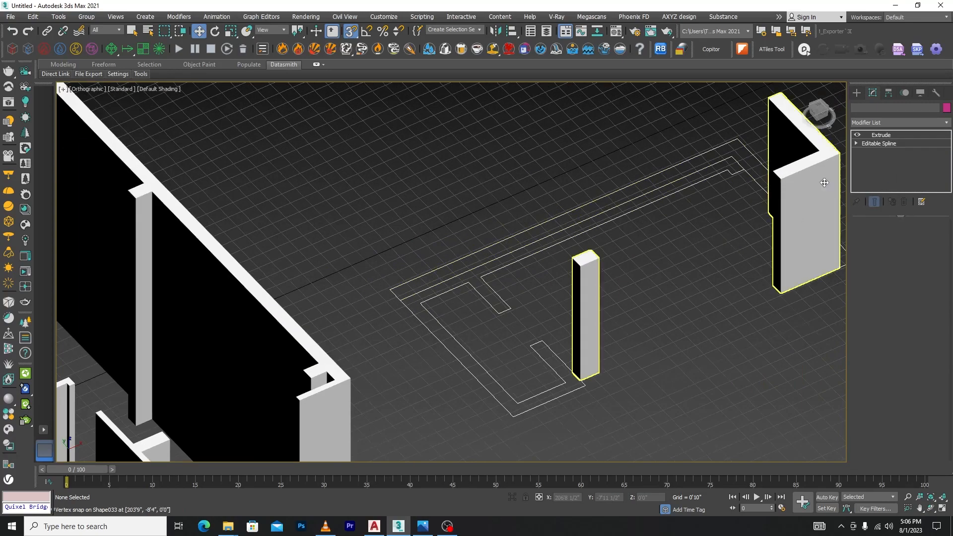
right_click(894, 133)
left_click(859, 174)
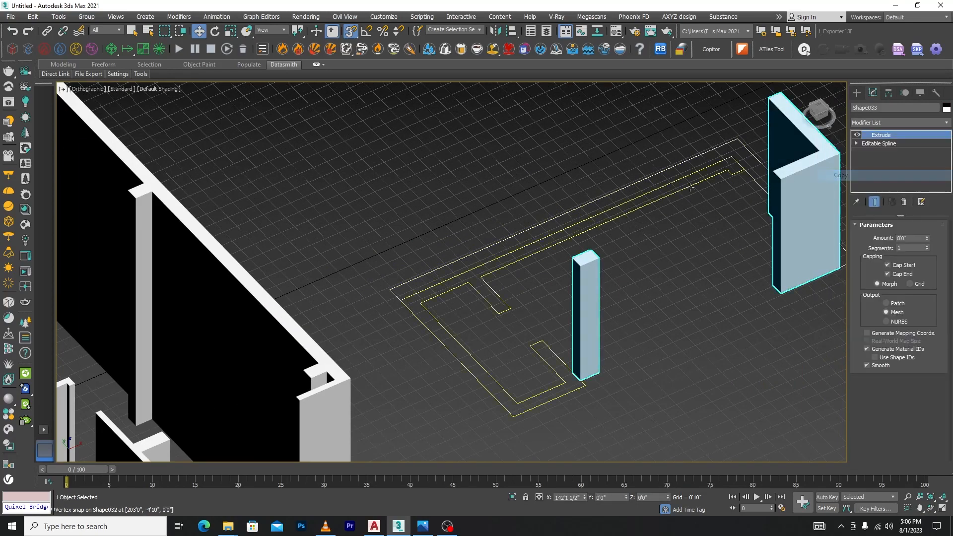
left_click(669, 191)
right_click(888, 137)
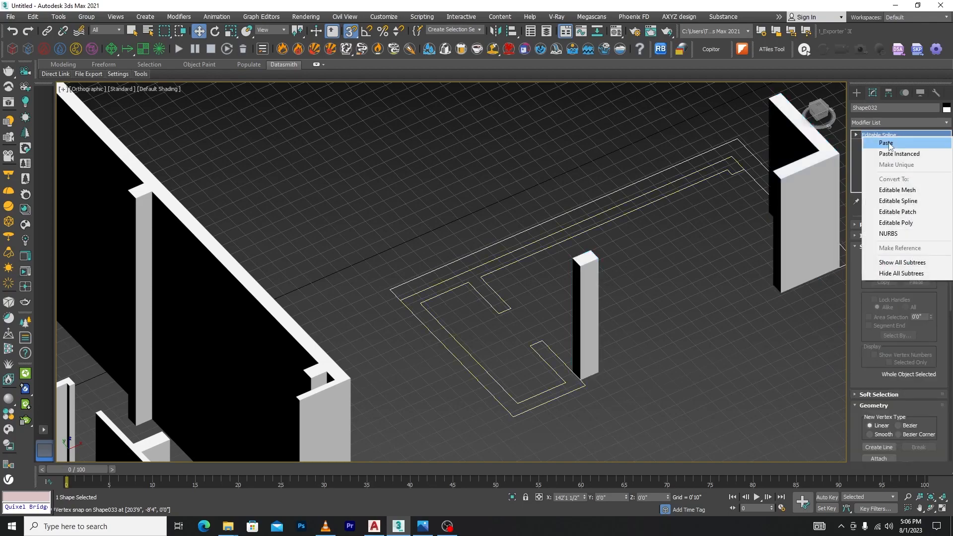
left_click(888, 137)
scroll(562, 221, "down", 3)
left_click(646, 261)
middle_click_drag(617, 258, 596, 281, "alt")
scroll(557, 266, "down", 5)
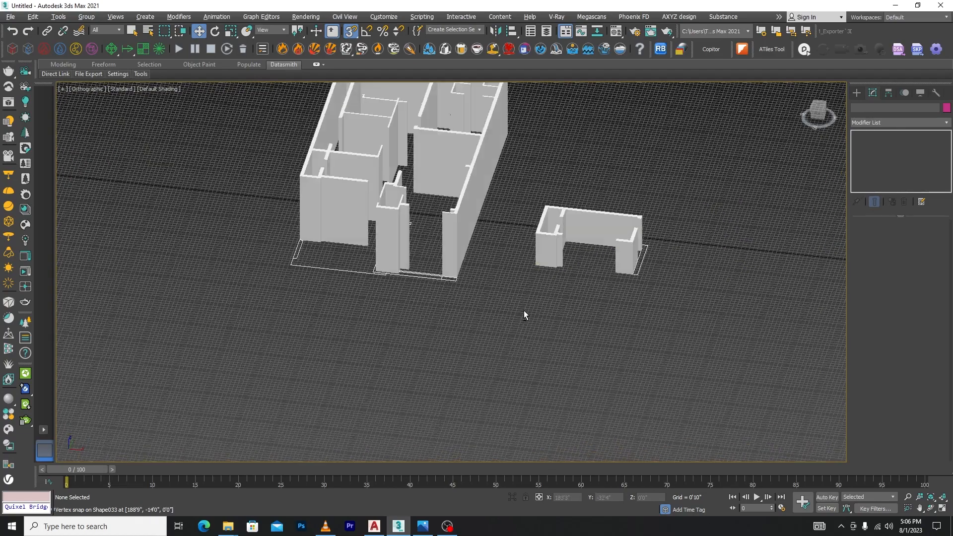
- In the top view, turn off snapping and move the second large plan and the small plan along X closer to the first plan
middle_click_drag(523, 315, 553, 293, "alt")
scroll(552, 293, "down", 5)
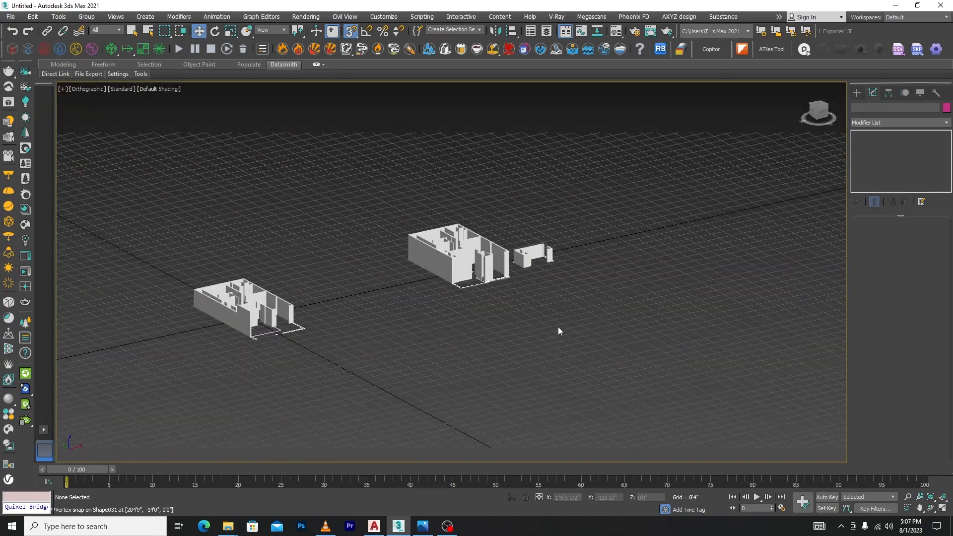
key("t")
scroll(542, 330, "down", 10)
scroll(635, 276, "up", 4)
left_click_drag(645, 224, 564, 326)
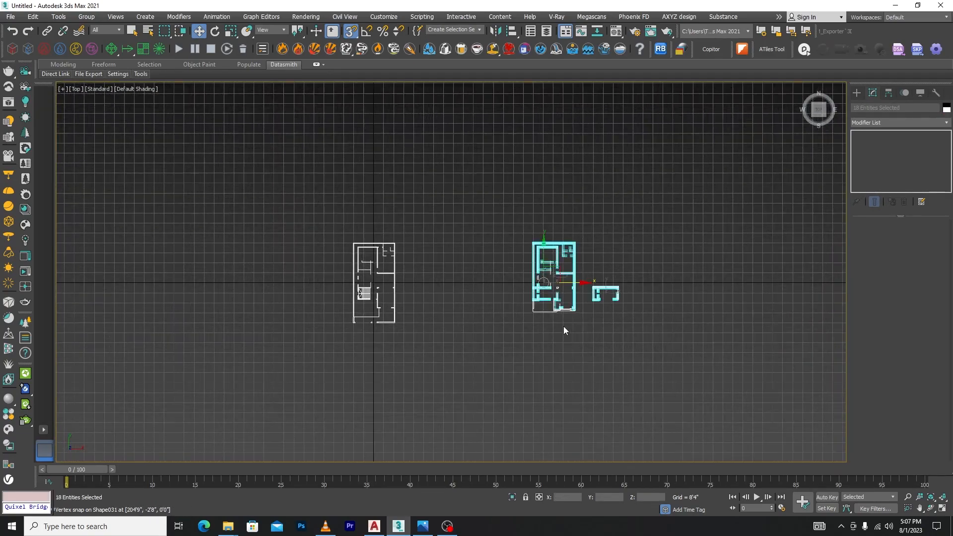
key("s")
scroll(558, 297, "up", 5)
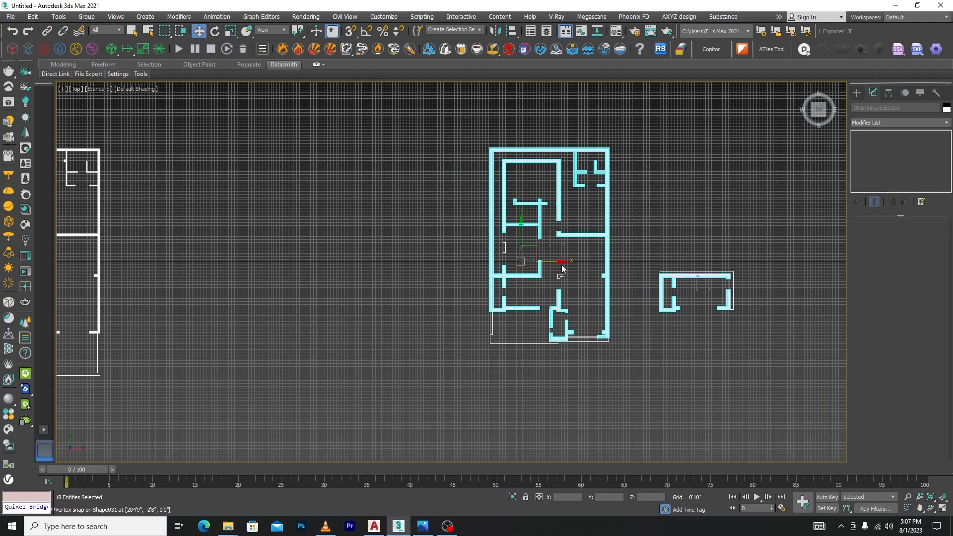
scroll(562, 264, "down", 5)
left_click_drag(573, 266, 463, 266)
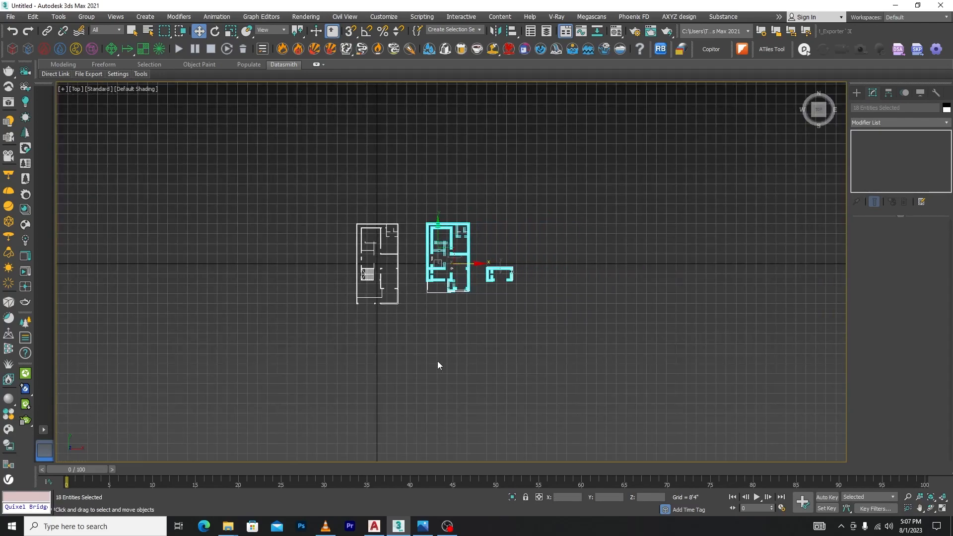
middle_click_drag(436, 361, 473, 309, "alt")
left_click(459, 331)
- Copy the 16'0" Extrude modifier from the second large plan's front corner wall
scroll(460, 332, "up", 10)
scroll(444, 277, "down", 5)
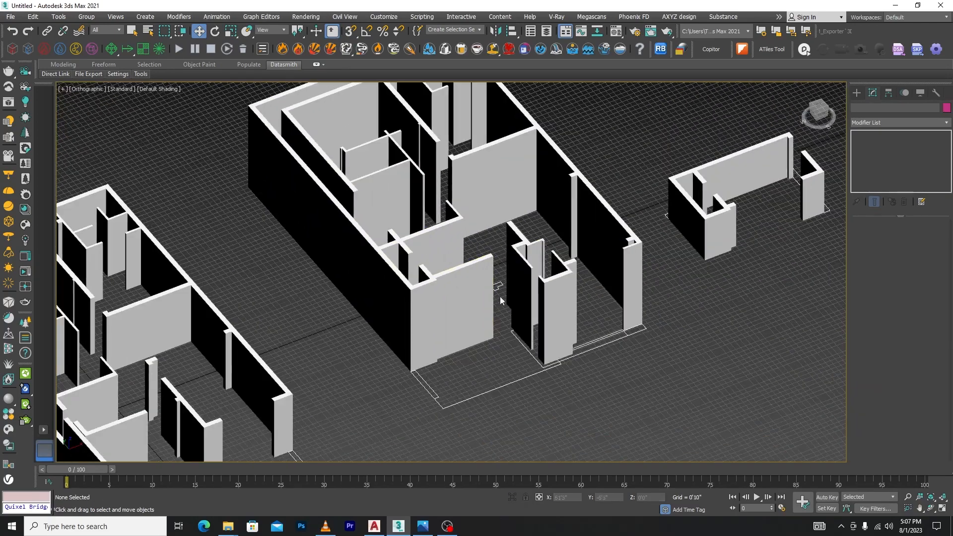
scroll(502, 293, "up", 4)
left_click(489, 276)
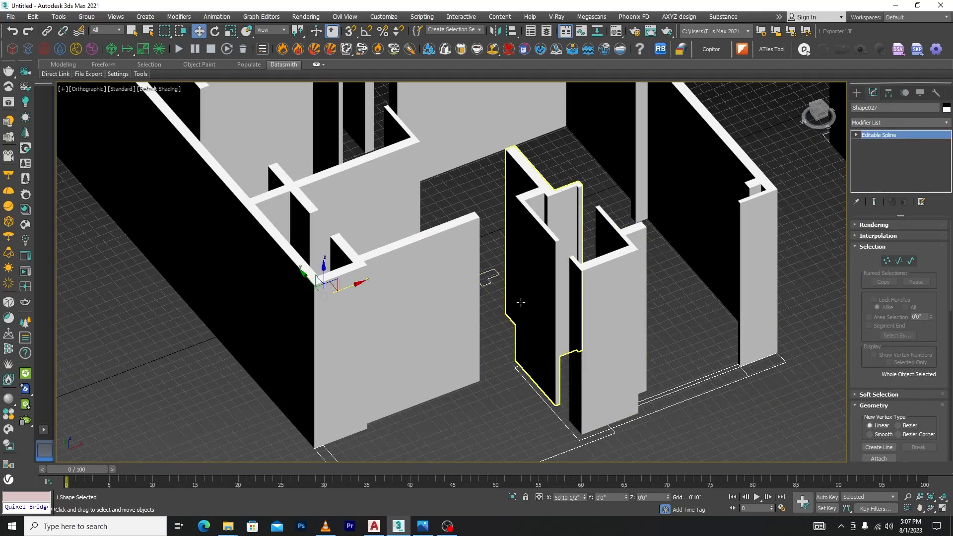
left_click(627, 304)
right_click(899, 136)
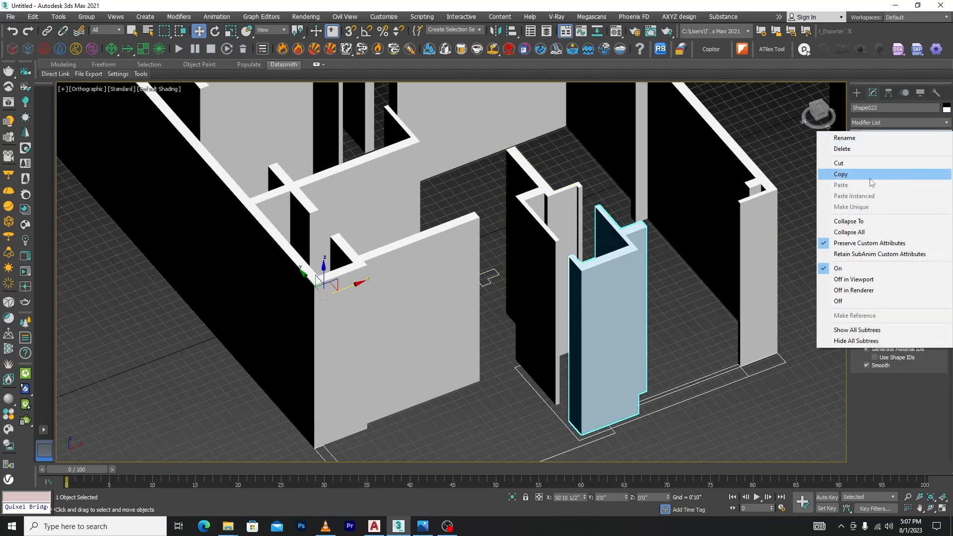
left_click(844, 176)
- Paste the copied 16'0" Extrude modifier onto the second large plan's small L-shaped pillar and narrow rectangular wall shape together
left_click(490, 277)
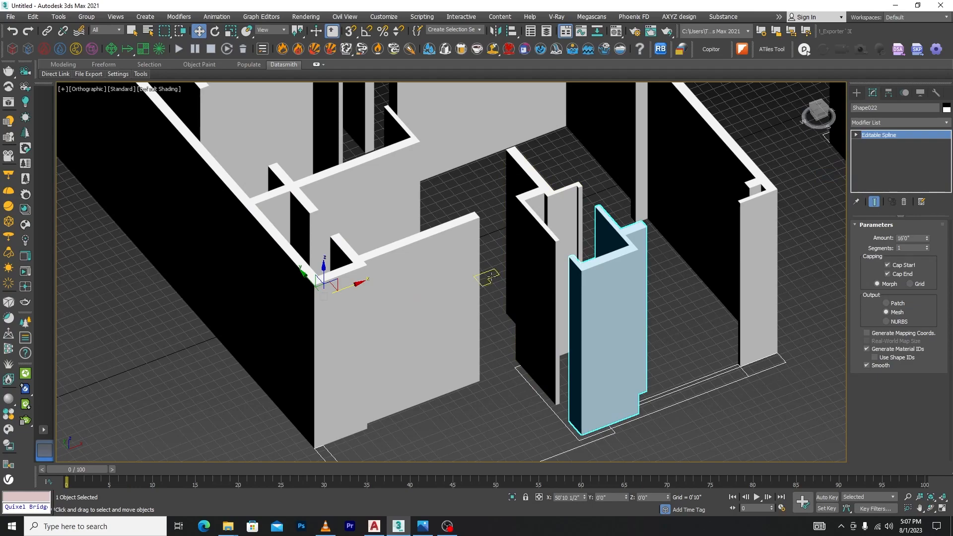
middle_click_drag(489, 277, 442, 312, "alt")
scroll(390, 226, "down", 4)
scroll(369, 194, "up", 3)
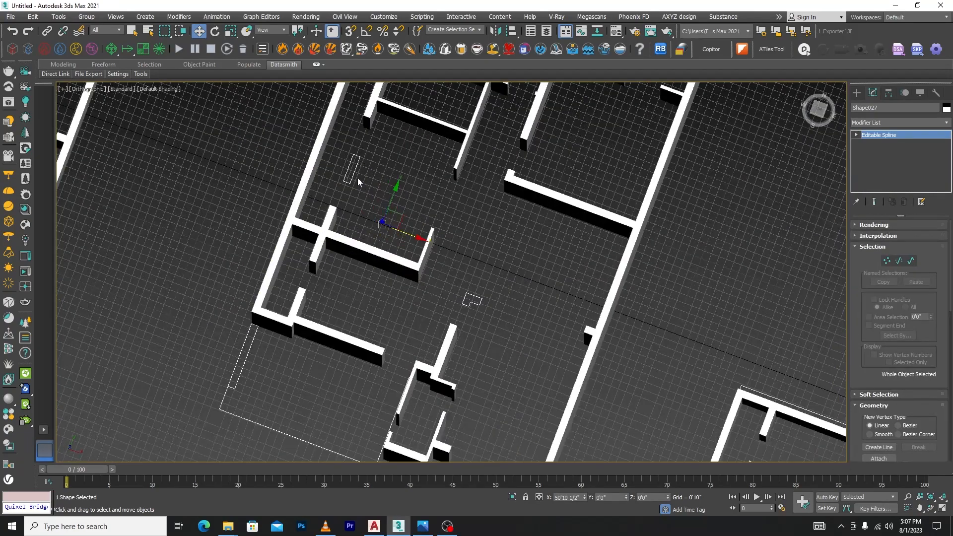
left_click(356, 174, "ctrl")
right_click(881, 147)
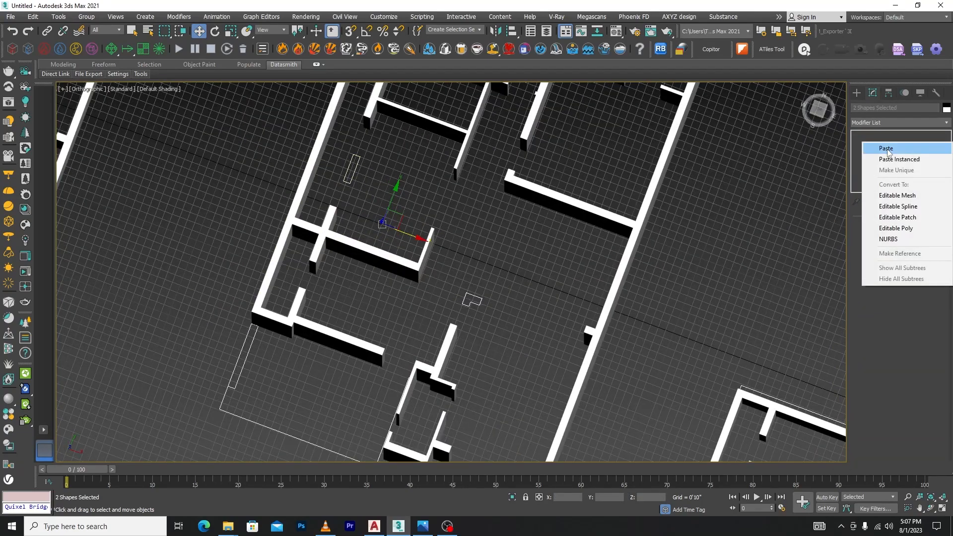
left_click(888, 148)
scroll(461, 248, "down", 4)
middle_click_drag(460, 248, 528, 292, "alt")
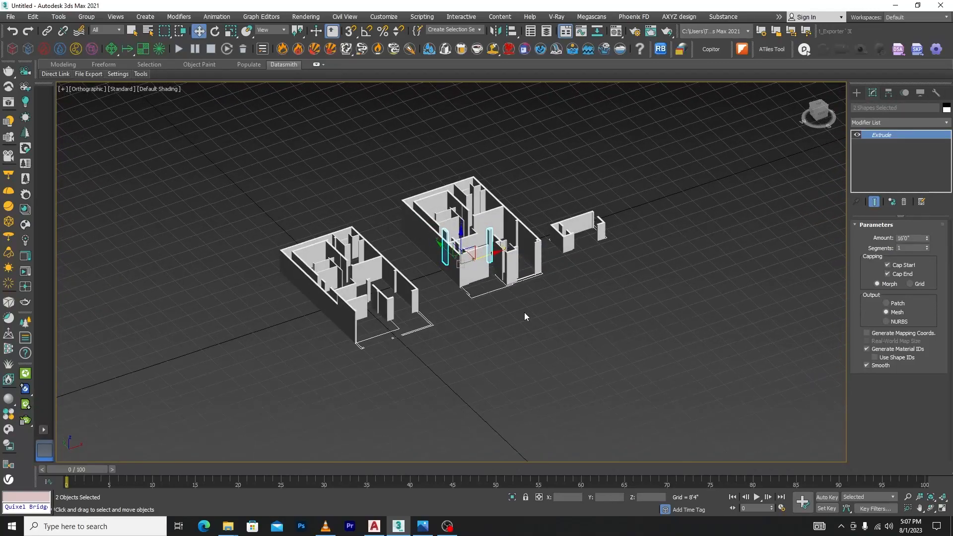
left_click(524, 312)
scroll(492, 288, "up", 3)
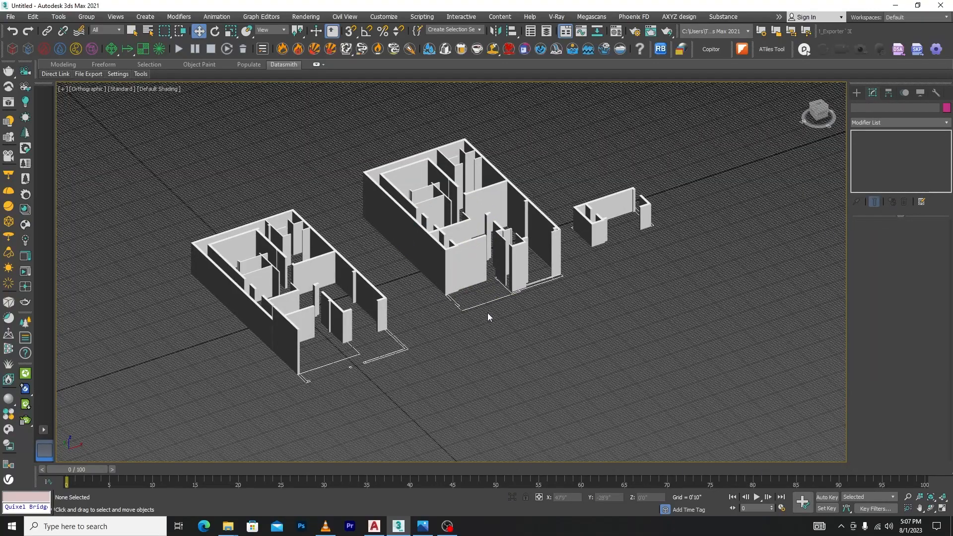